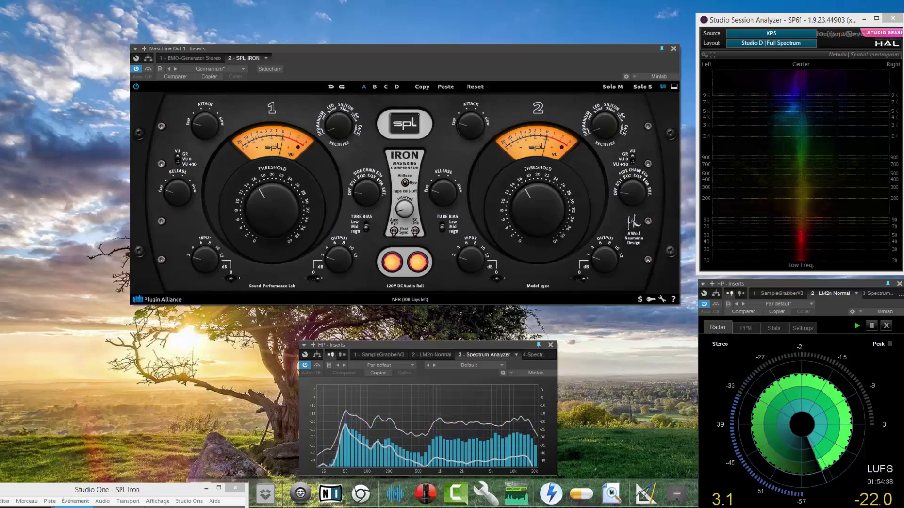
- Pull the Master output fader well down and restore the Studio One window to a smaller size
left_click(218, 488)
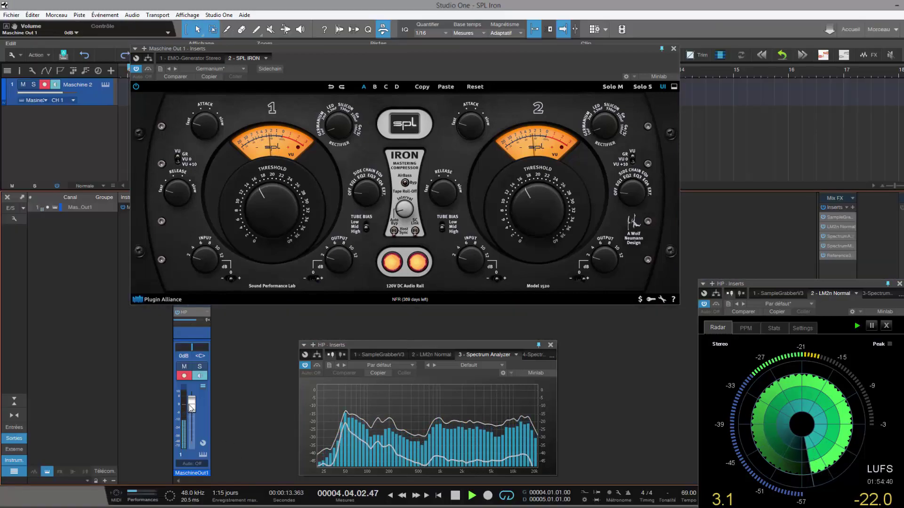
left_click_drag(191, 404, 191, 434)
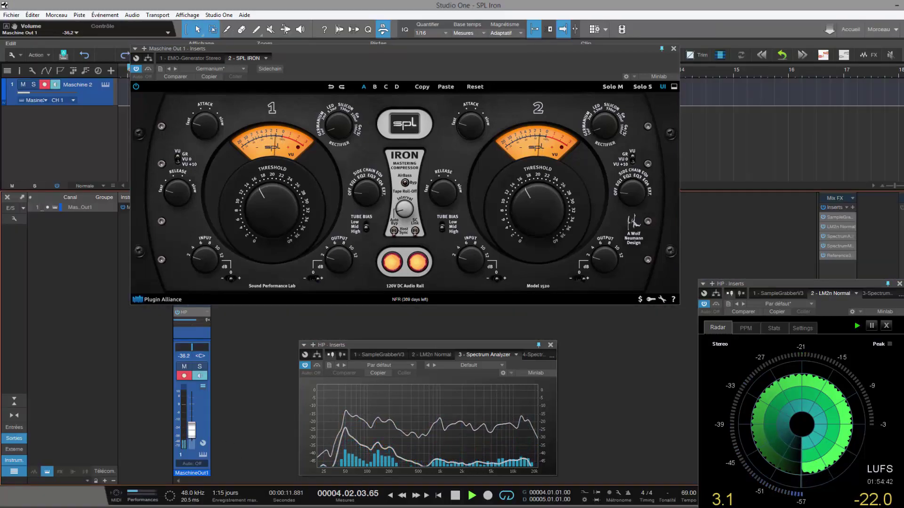
key("super+Down")
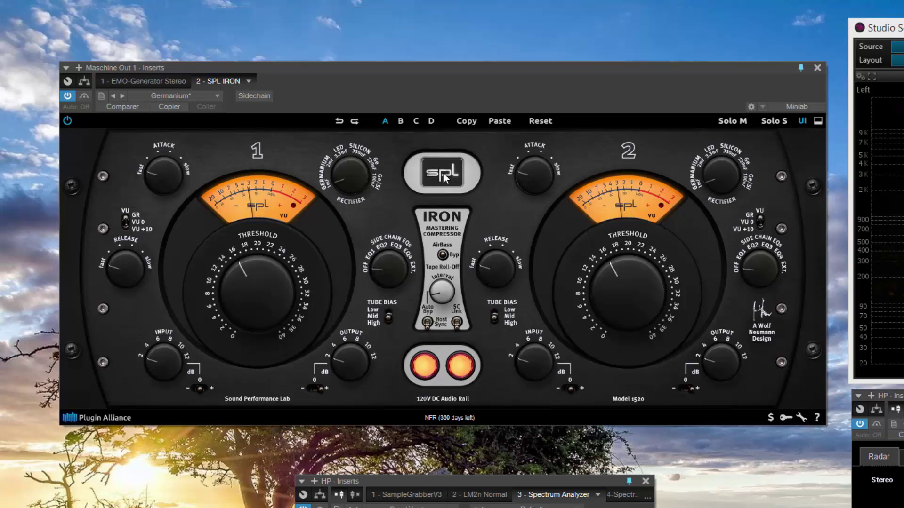
left_click(804, 120)
left_click(812, 132)
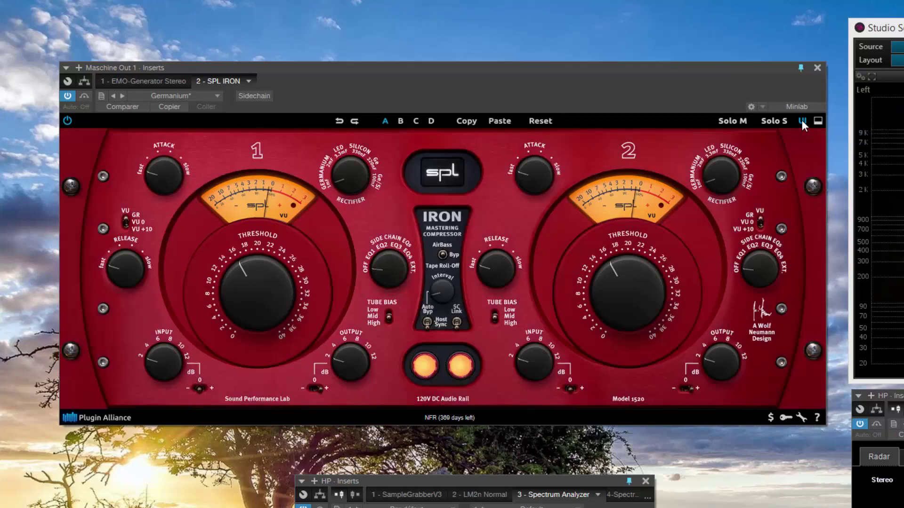
left_click(803, 120)
left_click(818, 151)
left_click(803, 120)
left_click(819, 165)
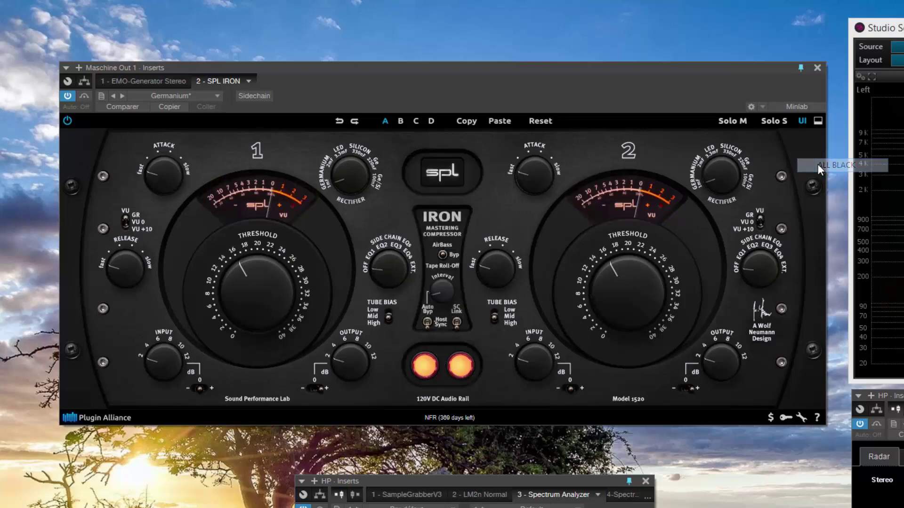
left_click(804, 120)
left_click(812, 133)
left_click(803, 121)
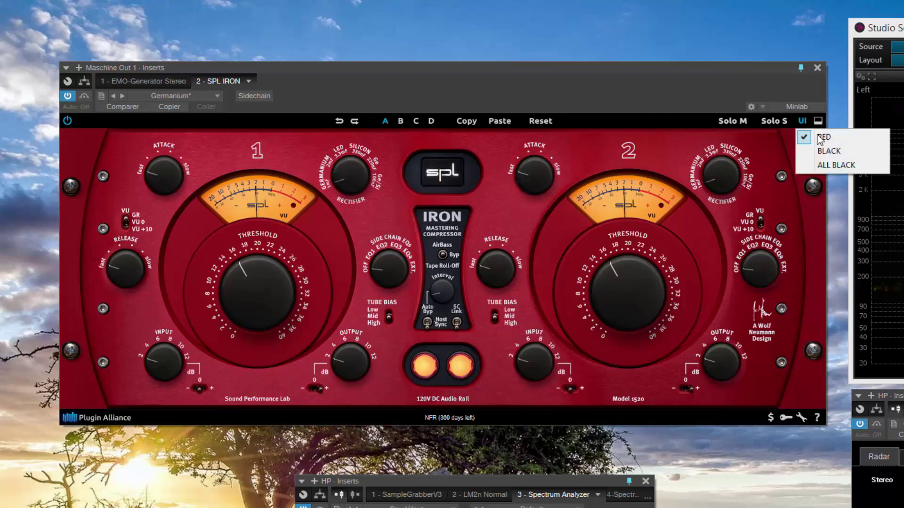
left_click(825, 163)
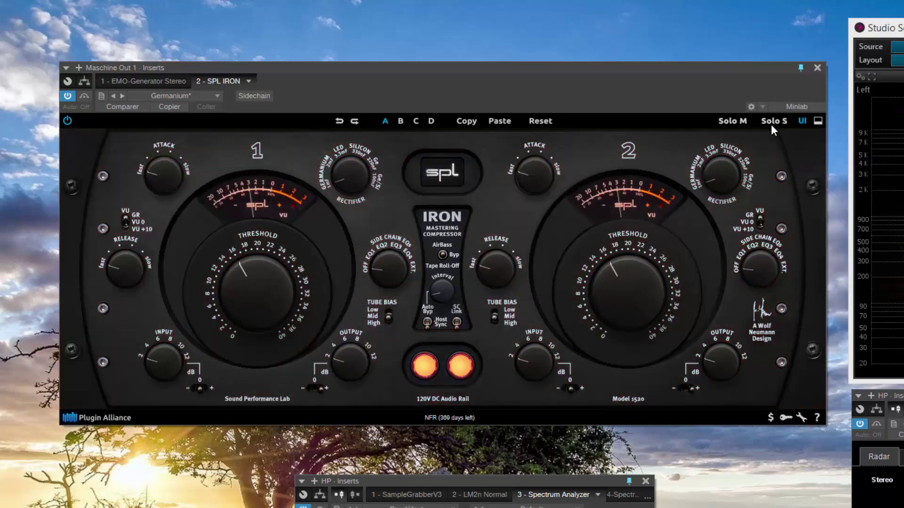
left_click(803, 120)
left_click(829, 151)
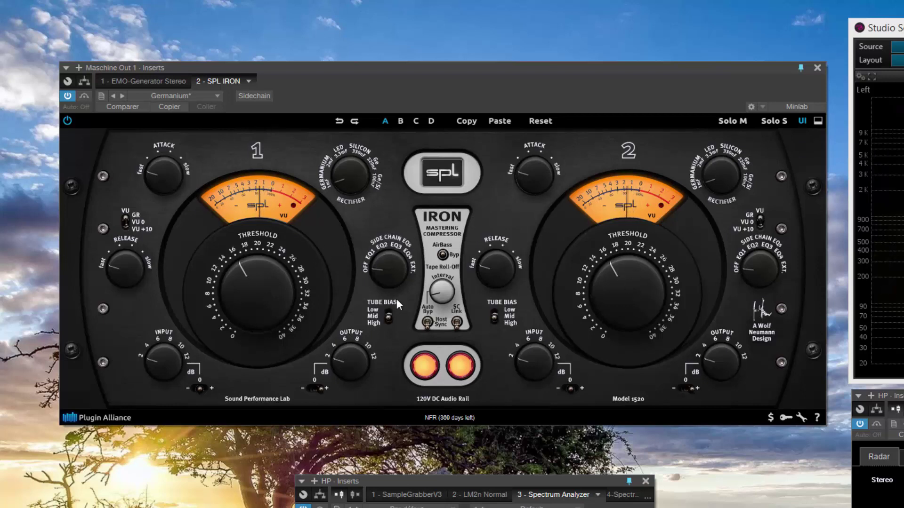
- Expand the Brainworx strip and try mid/side mode before returning to left/right stereo
left_click(818, 122)
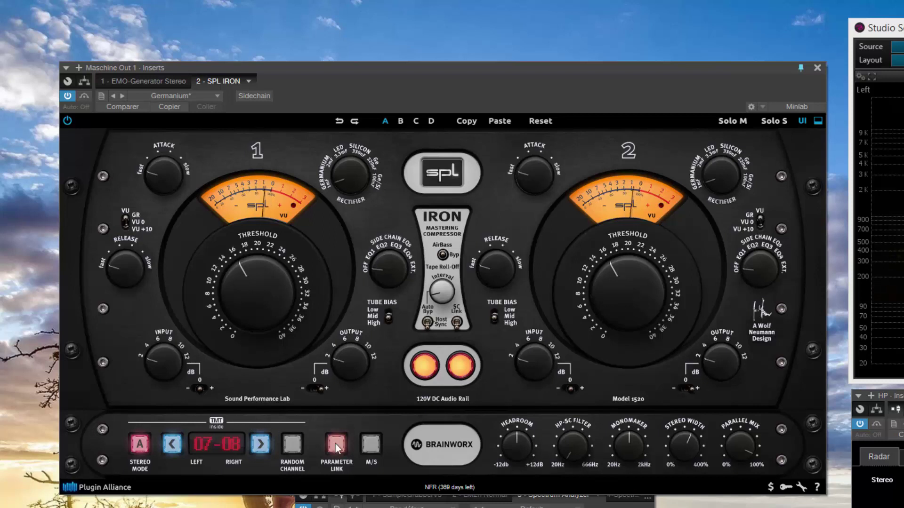
left_click(377, 445)
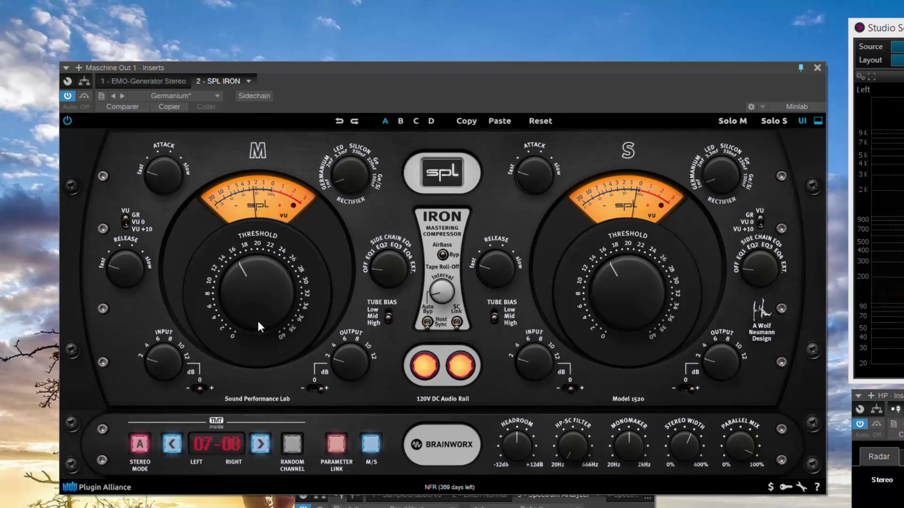
left_click(364, 447)
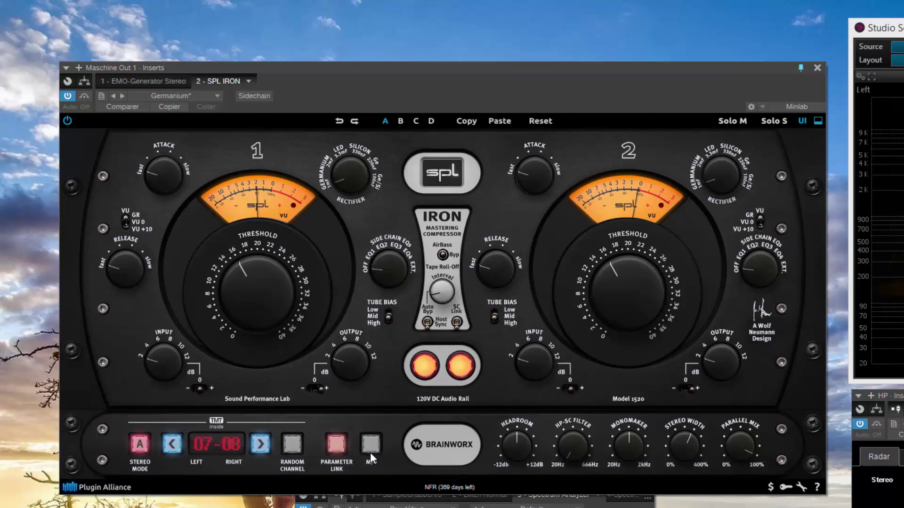
- Raise both linked Threshold knobs, test and undo an unlinked change, then relink and collapse the strip
left_click_drag(261, 295, 269, 270)
left_click(337, 445)
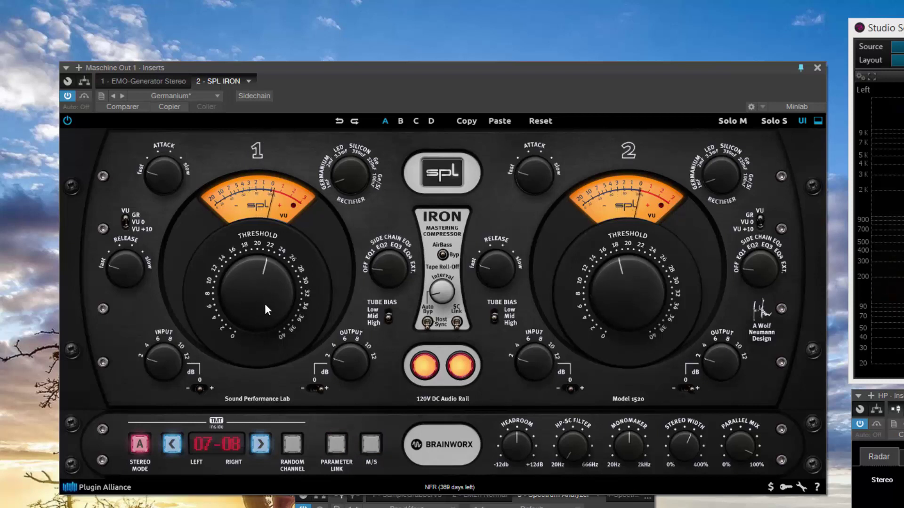
left_click_drag(265, 304, 259, 314)
key("ctrl+z")
left_click(337, 444)
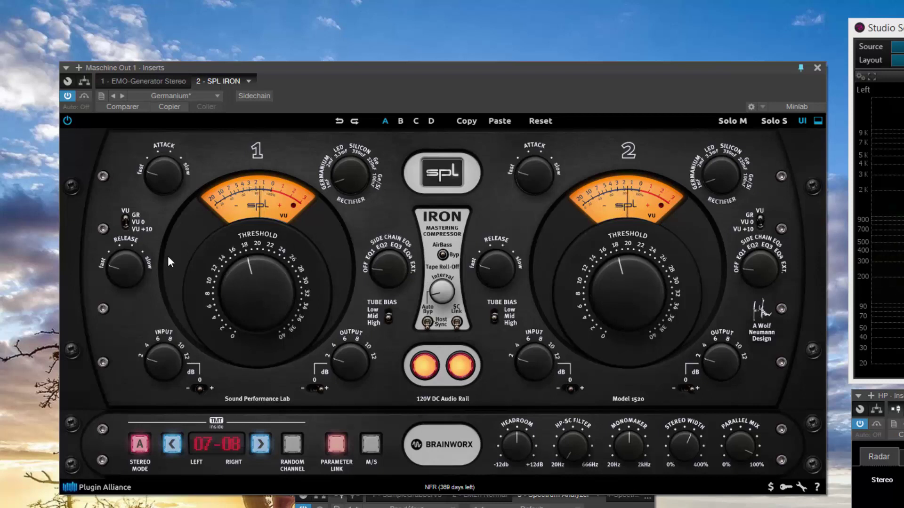
left_click(818, 121)
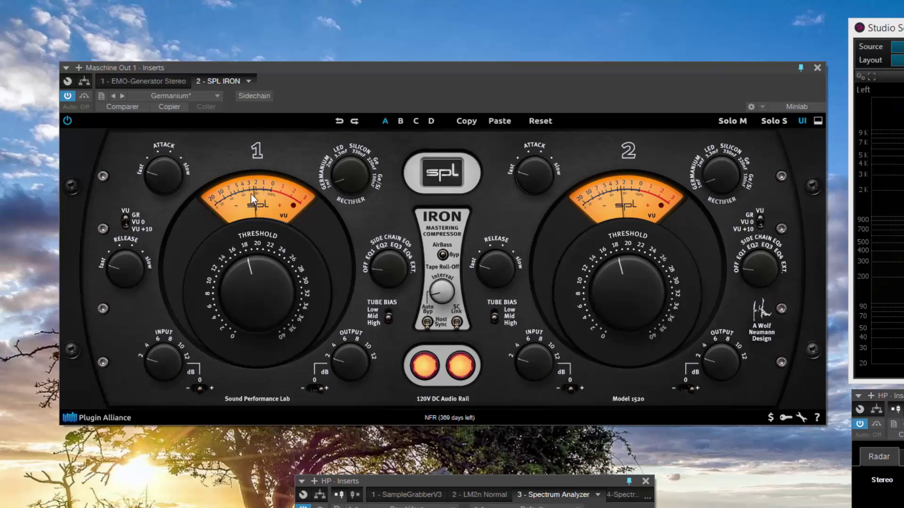
- Set the channel 1 meter to the VU +10 scale after checking the SPL about panel
left_click(125, 222)
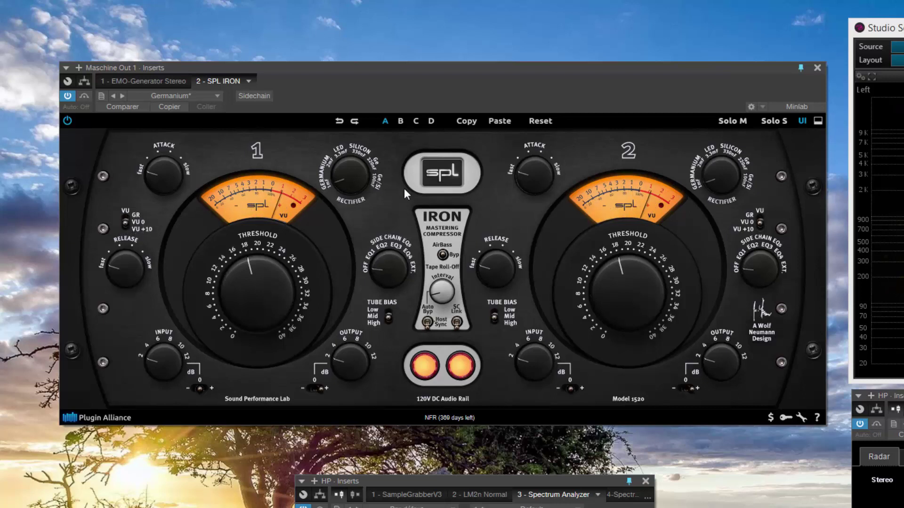
left_click(440, 172)
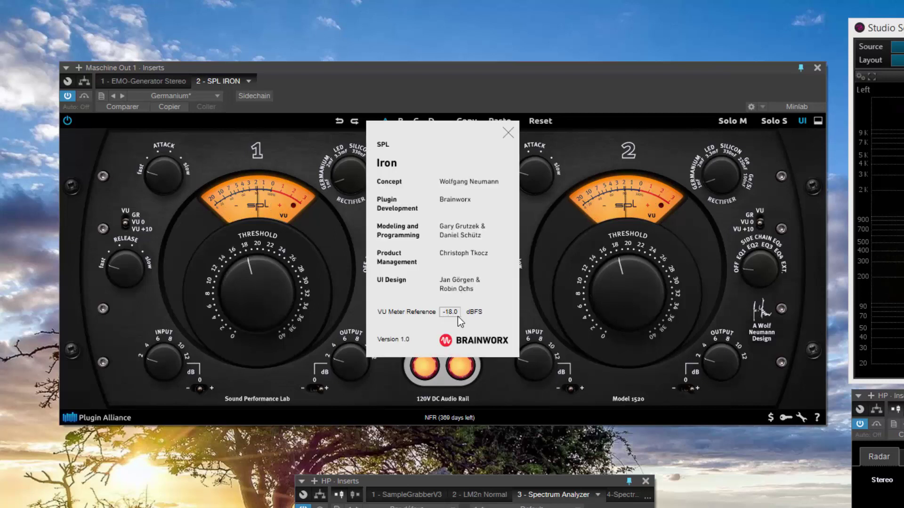
left_click(401, 255)
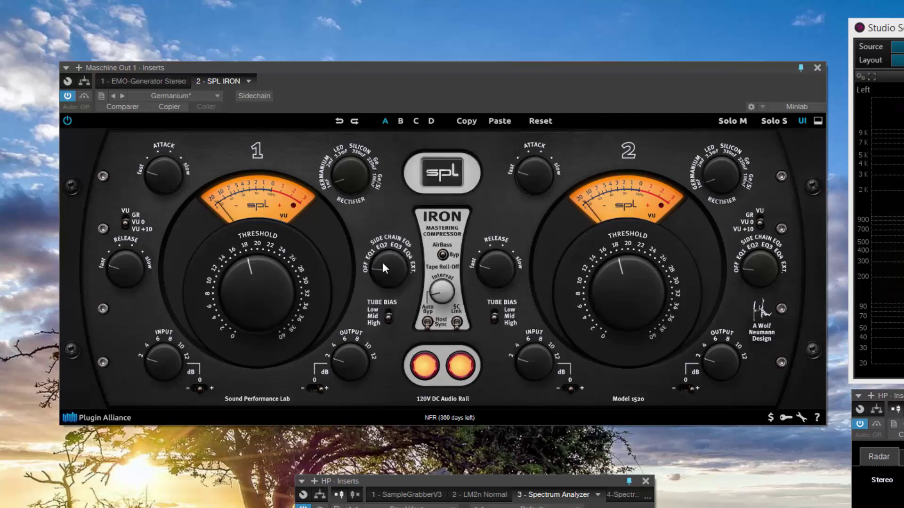
left_click(127, 225)
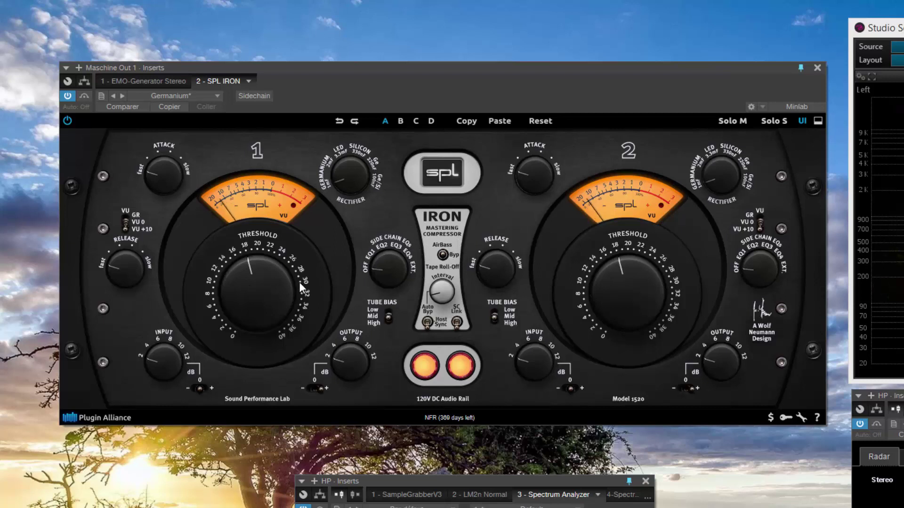
- Set both input trims to 0 dB and move the Attack knobs from fast toward the middle
left_click(126, 221)
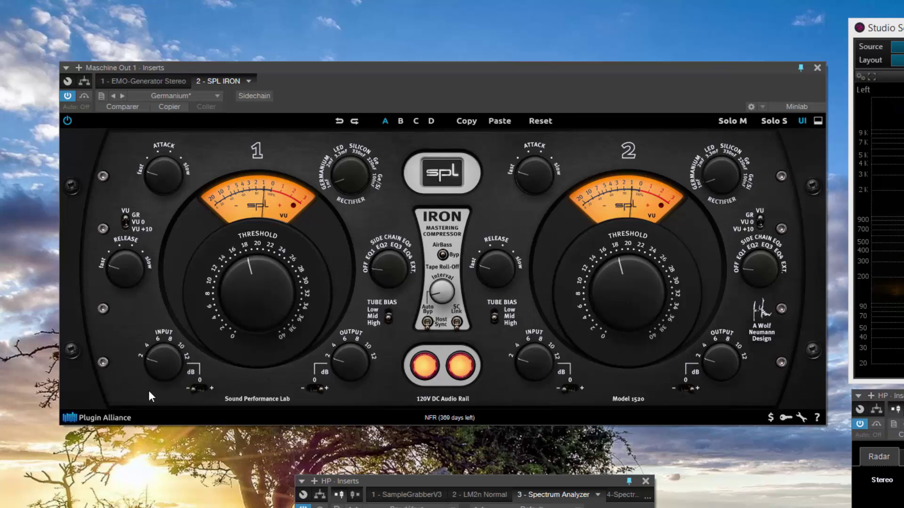
left_click(199, 389)
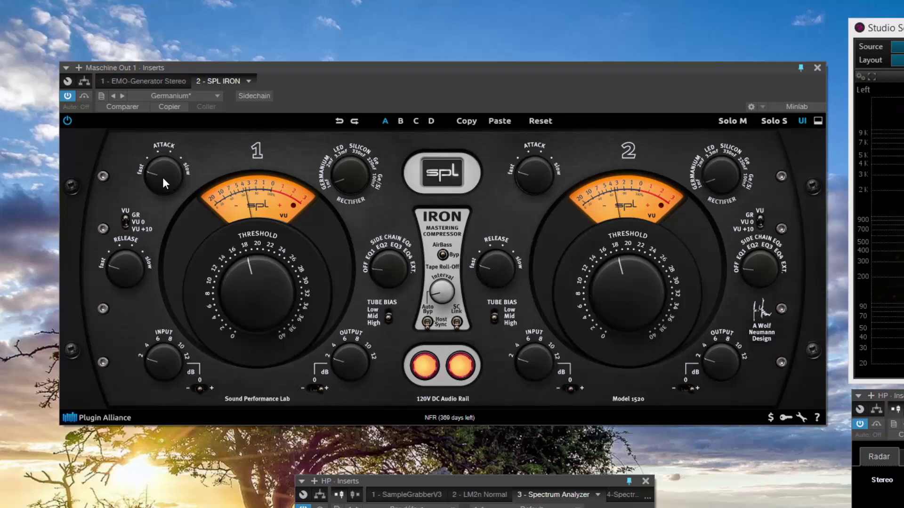
mouse_move(162, 177)
left_mouse_down()
mouse_move(165, 162)
mouse_move(155, 183)
left_mouse_up()
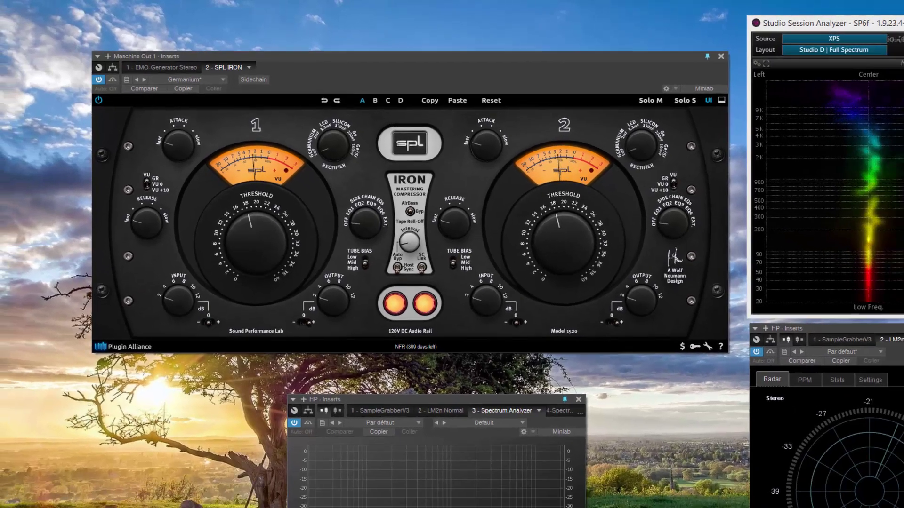
mouse_move(452, 504)
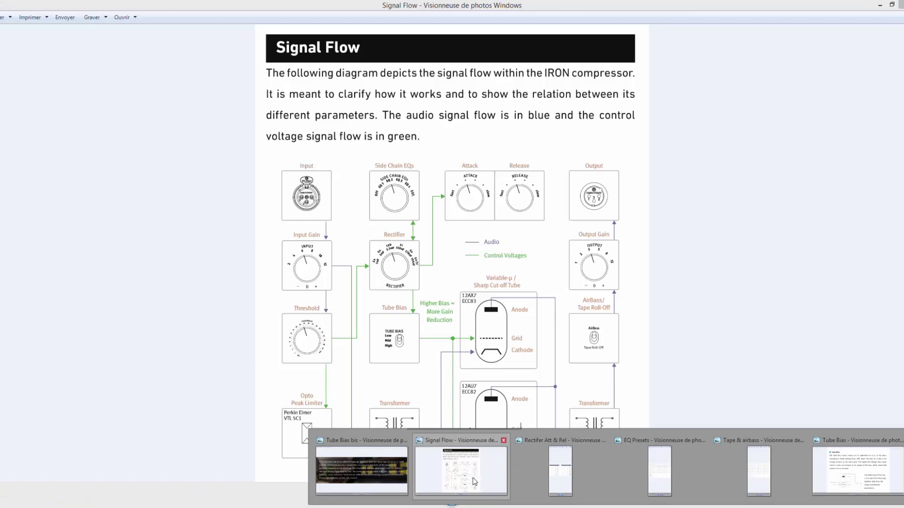
left_click(473, 478)
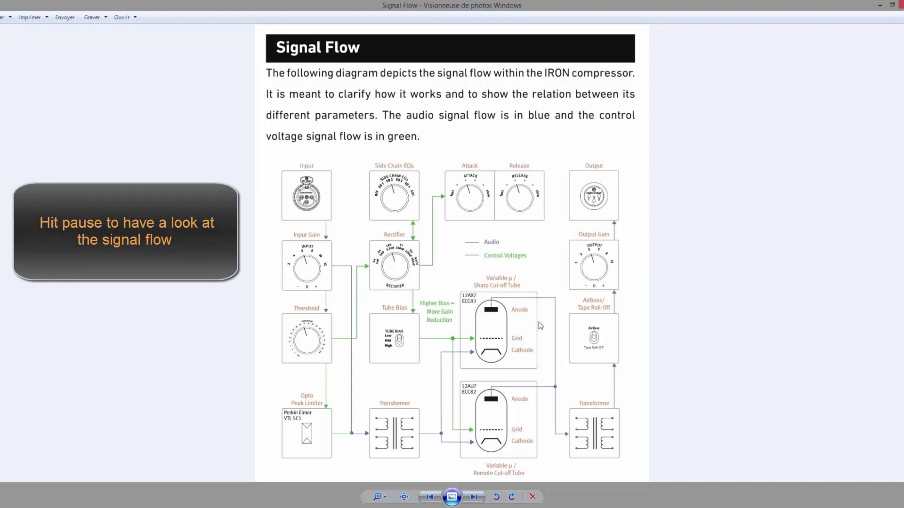
left_click(891, 5)
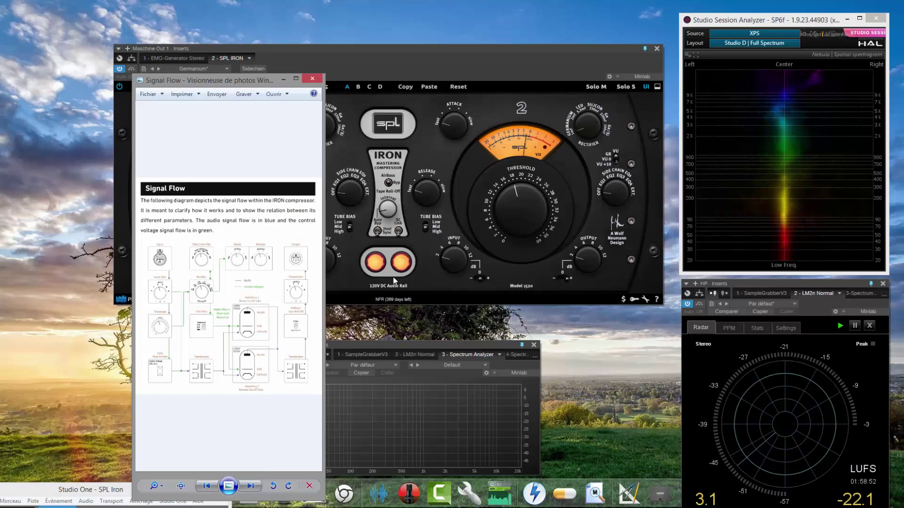
- Replace the Signal Flow page with the Tube Bias manual page in a small window
key("alt+F4")
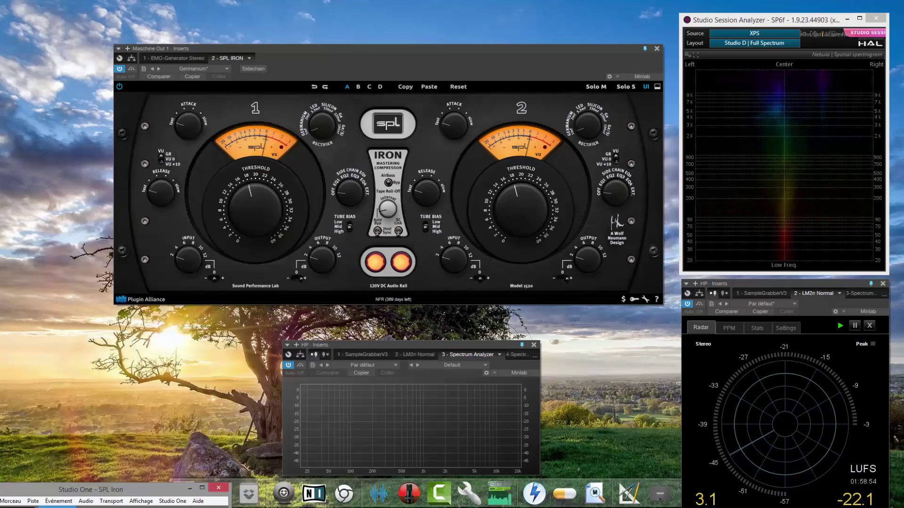
mouse_move(594, 493)
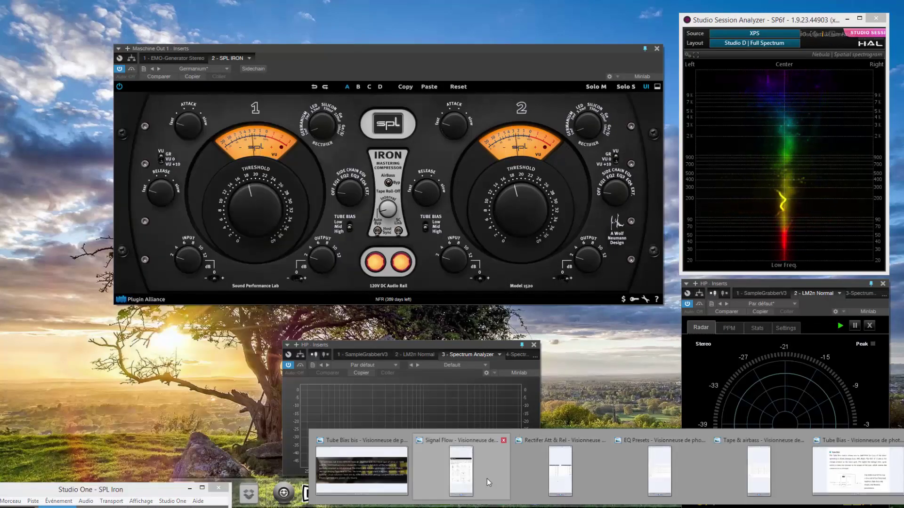
left_click(852, 468)
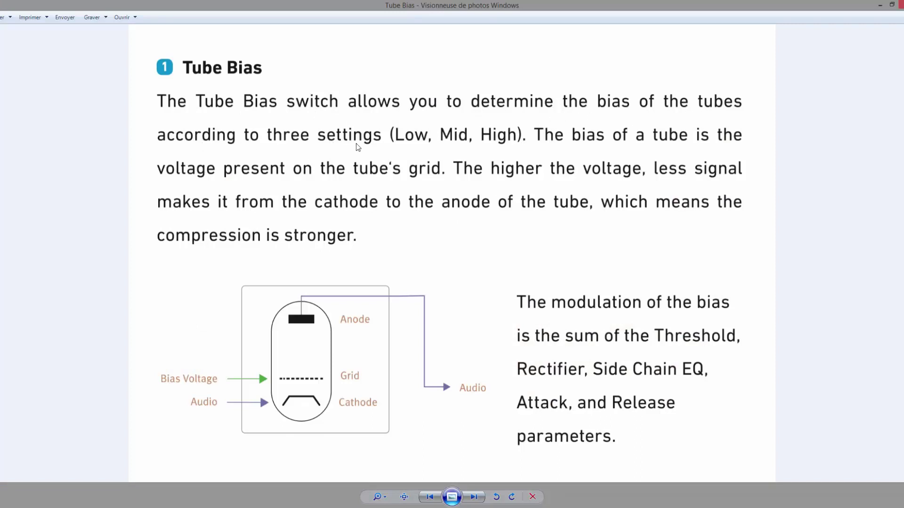
double_click(706, 11)
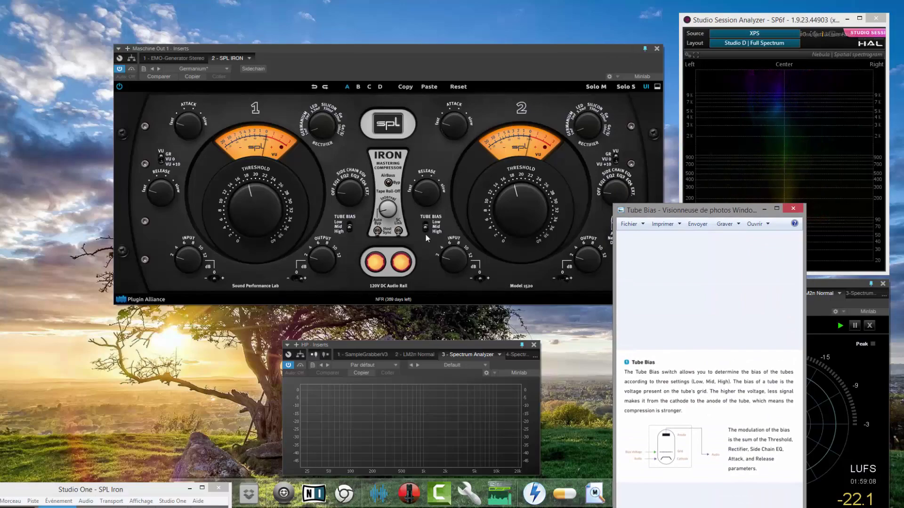
double_click(659, 210)
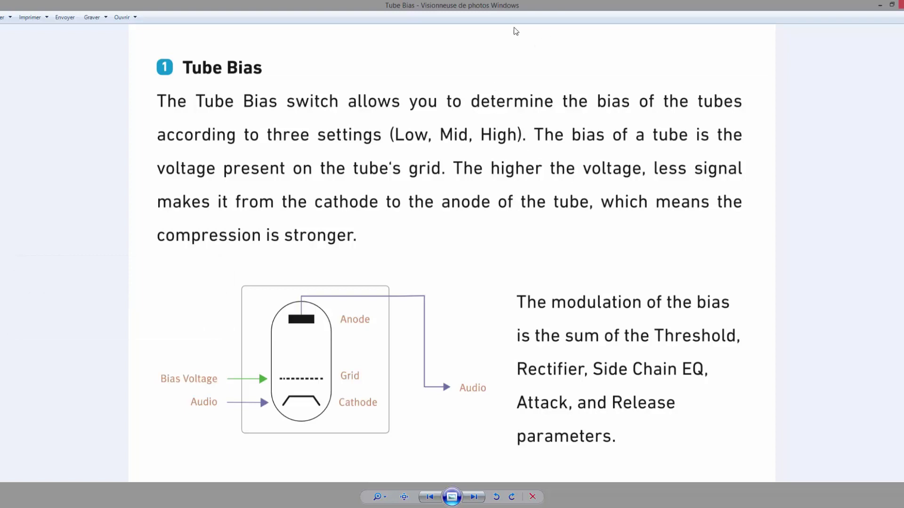
double_click(454, 9)
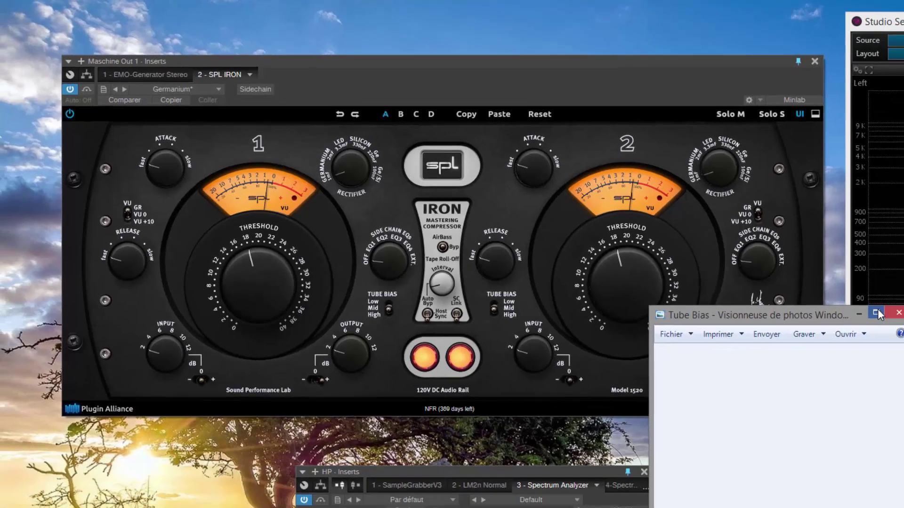
left_click(877, 313)
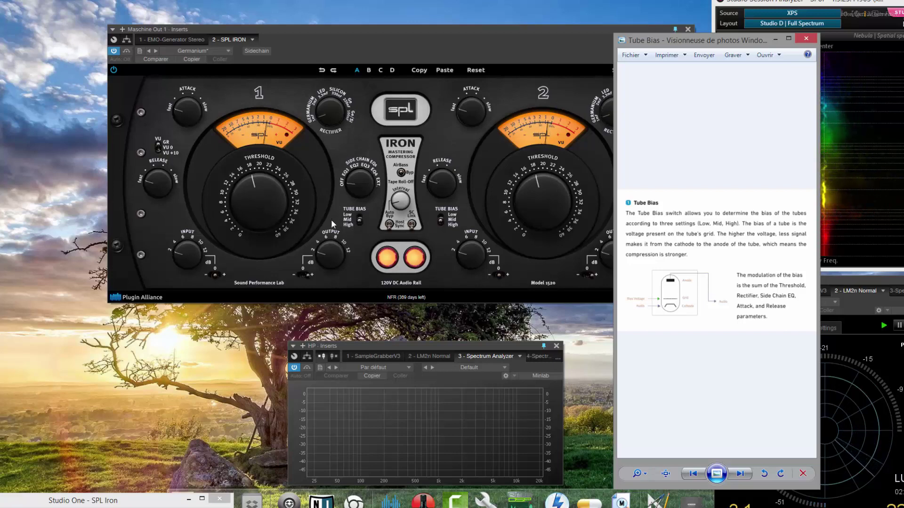
left_click(789, 39)
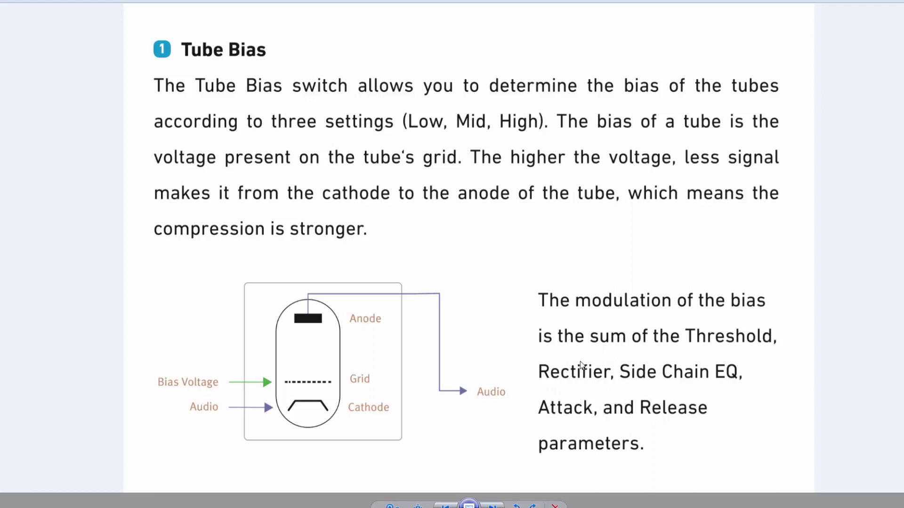
key("super+Down")
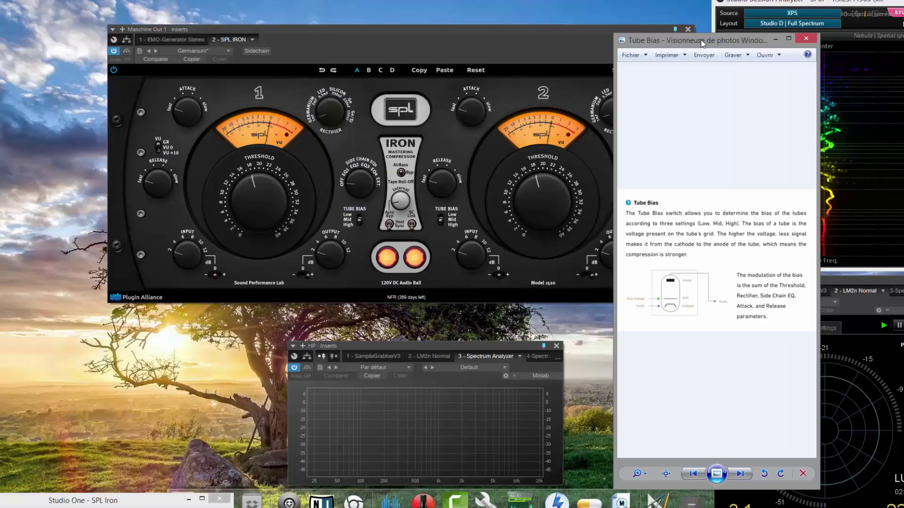
- Move the Tube Bias page to the right screen edge, uncovering the SPL Iron plugin
left_click_drag(758, 38, 814, 23)
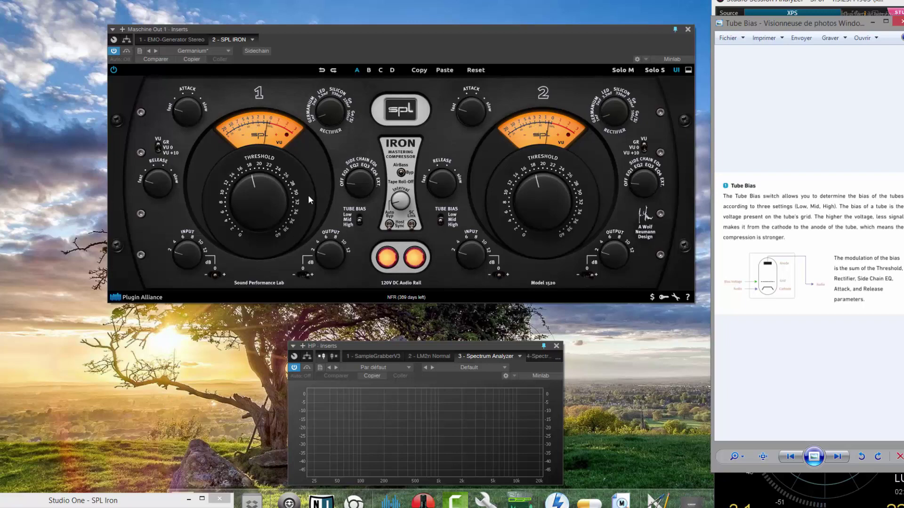
- Reset the MaschineOut1 fader to 0 dB, raise threshold to about 29 and channel 1 output to 6 dB
left_click(202, 499)
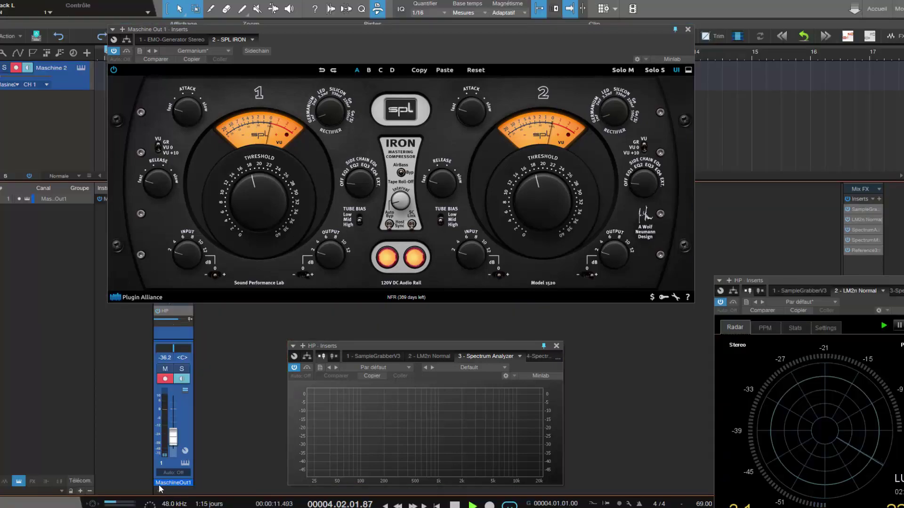
left_click(173, 437, "alt")
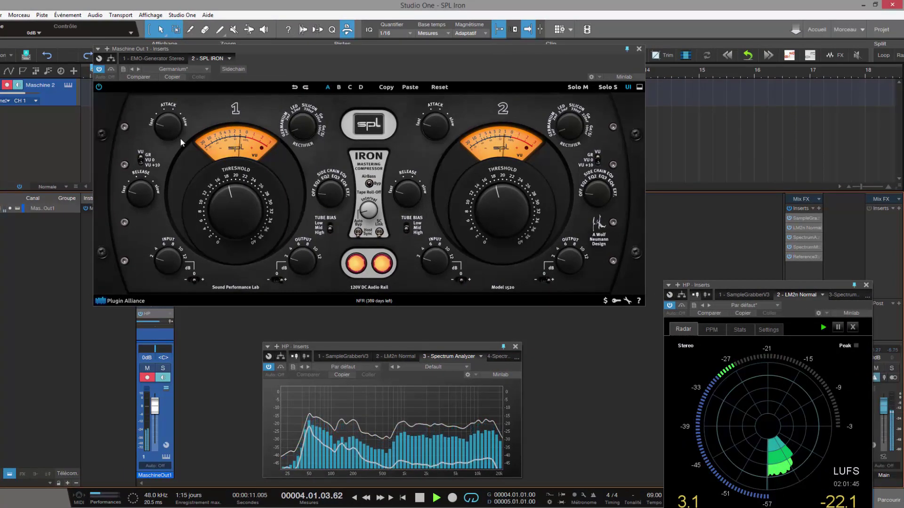
left_click_drag(237, 216, 241, 180)
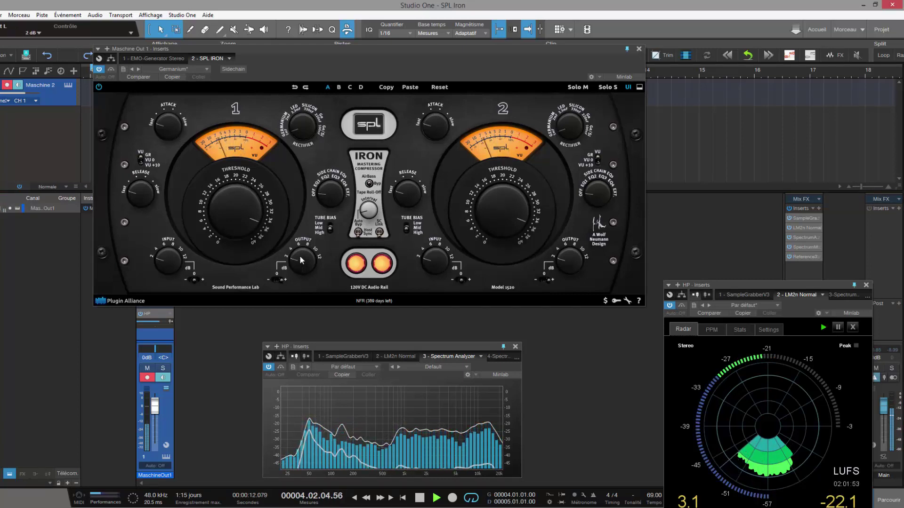
left_click_drag(302, 258, 301, 256)
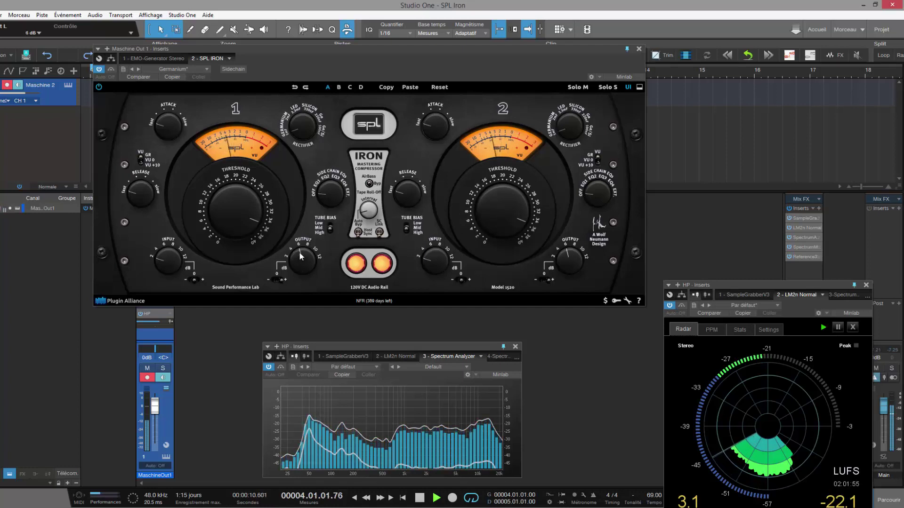
- Cycle channel 1 Tube Bias through Low, Mid and High, ending on Mid
left_click(330, 231)
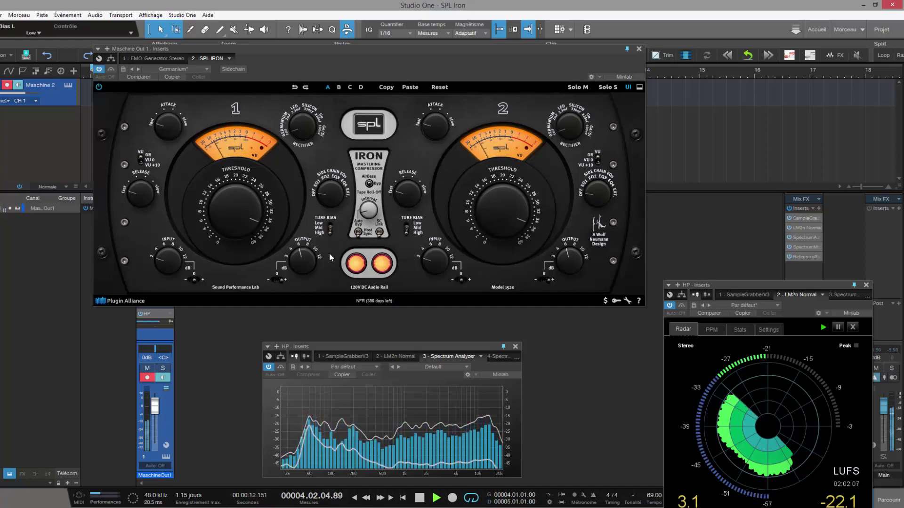
left_click(330, 229)
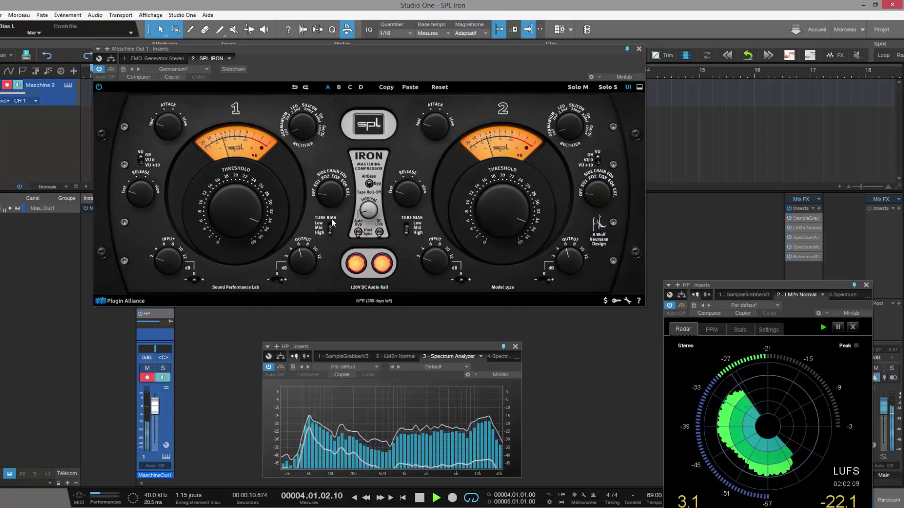
left_click(330, 231)
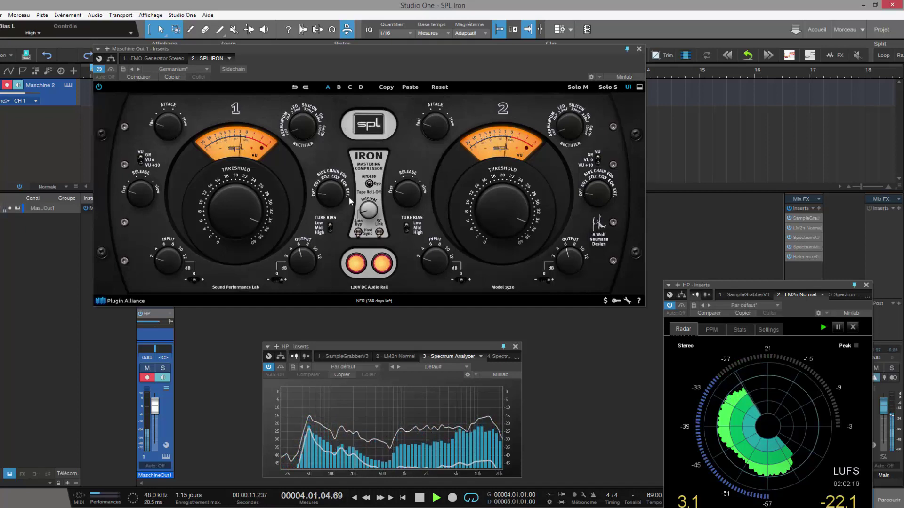
left_click(331, 228)
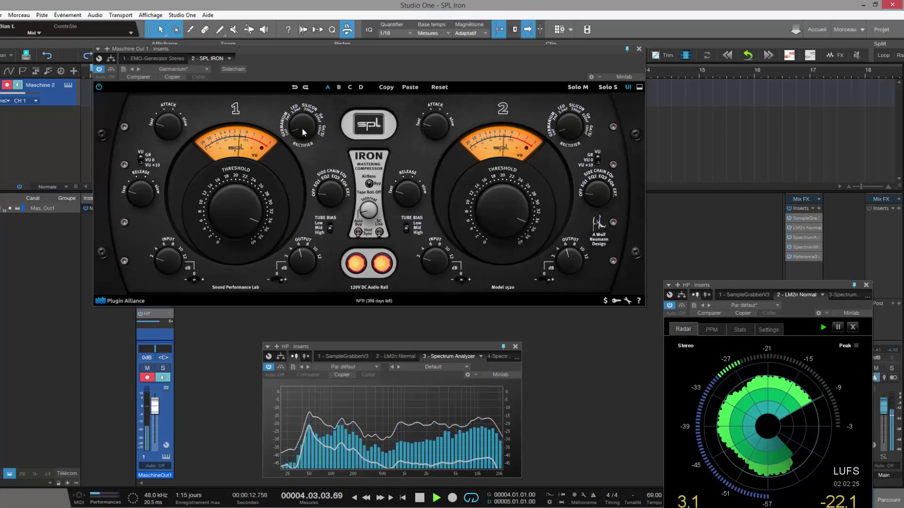
- Switch the channel 1 rectifier to LED and lower the MaschineOut1 fader to -48.7 dB
left_click(298, 106)
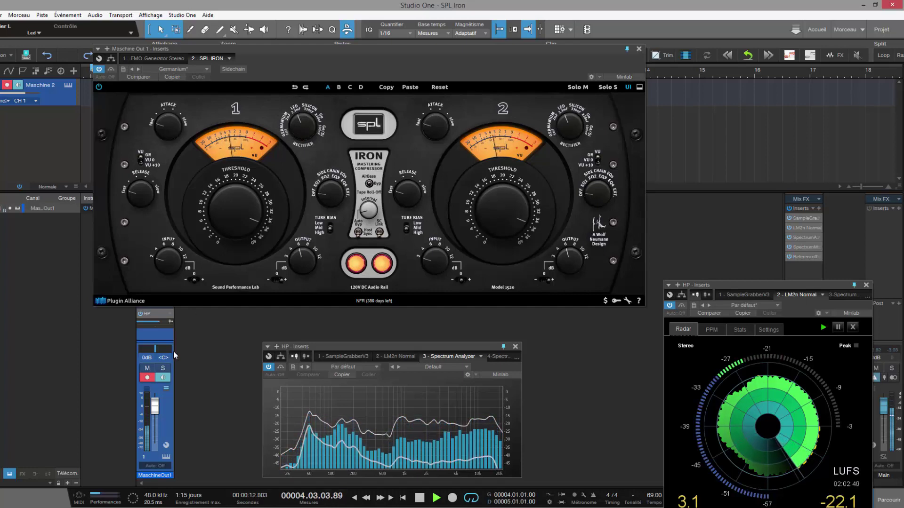
left_click_drag(154, 406, 160, 439)
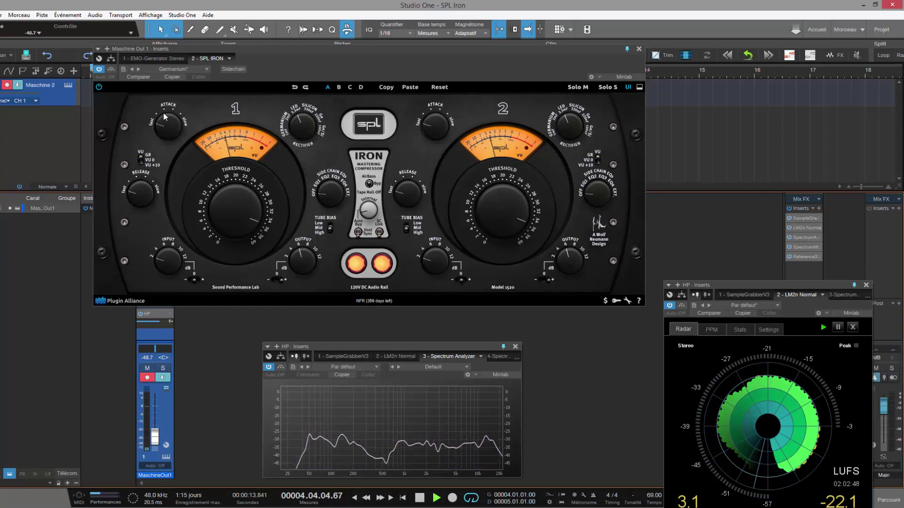
mouse_move(592, 506)
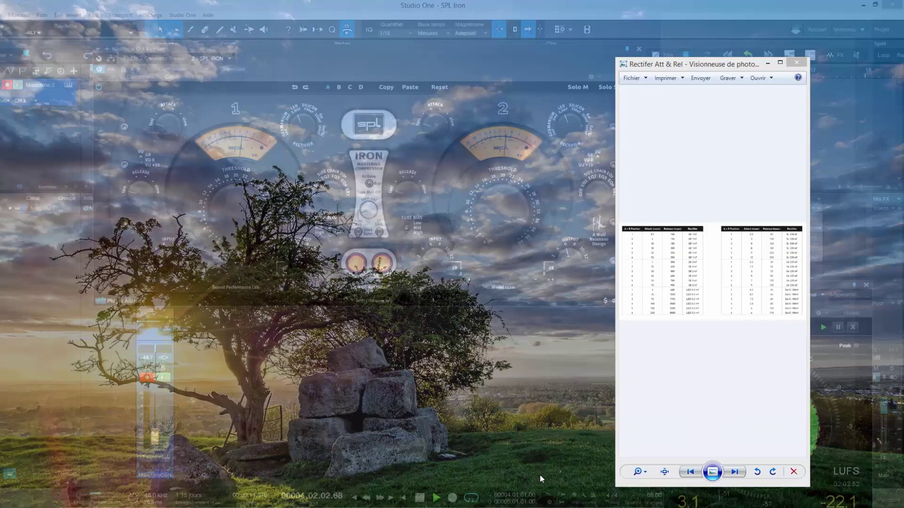
- Bring up the Rectifier Att & Rel table in Photo Viewer and maximize it
left_click(542, 473)
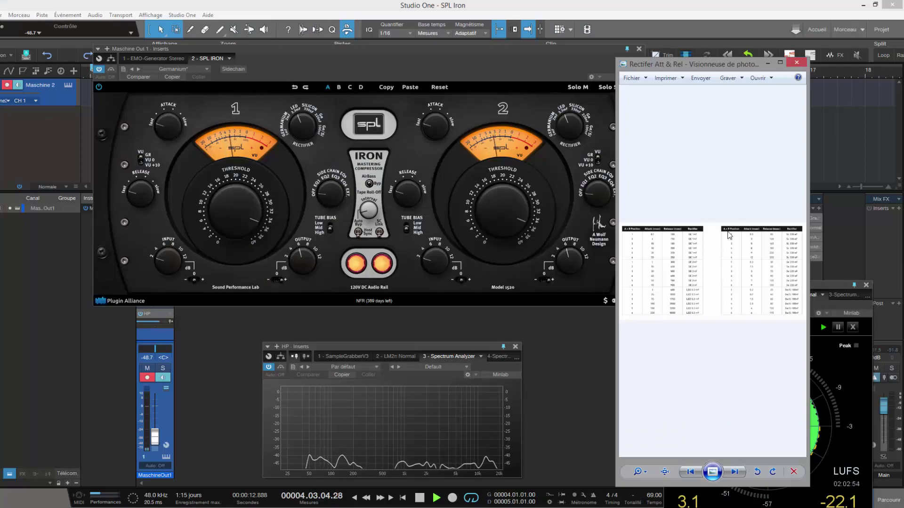
left_click(780, 62)
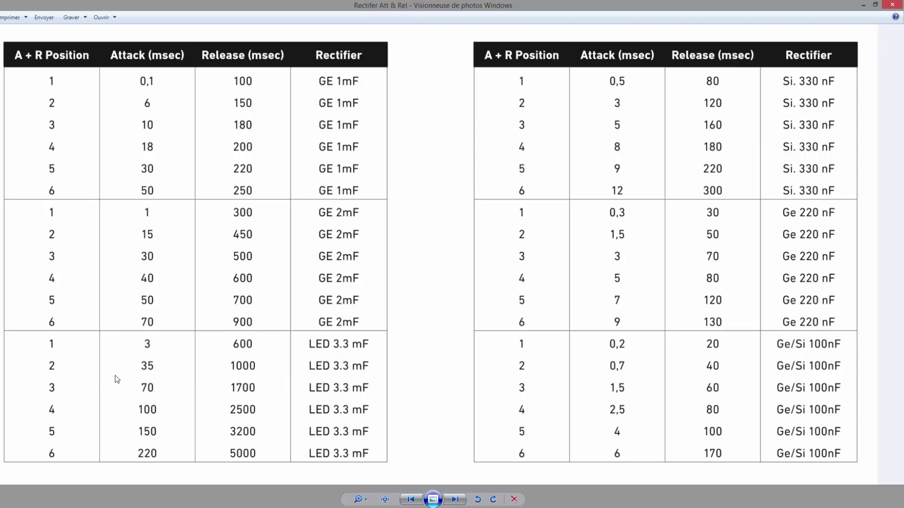
- Minimize the rectifier table viewer to bring the SPL Iron plugin back into view
left_click(864, 5)
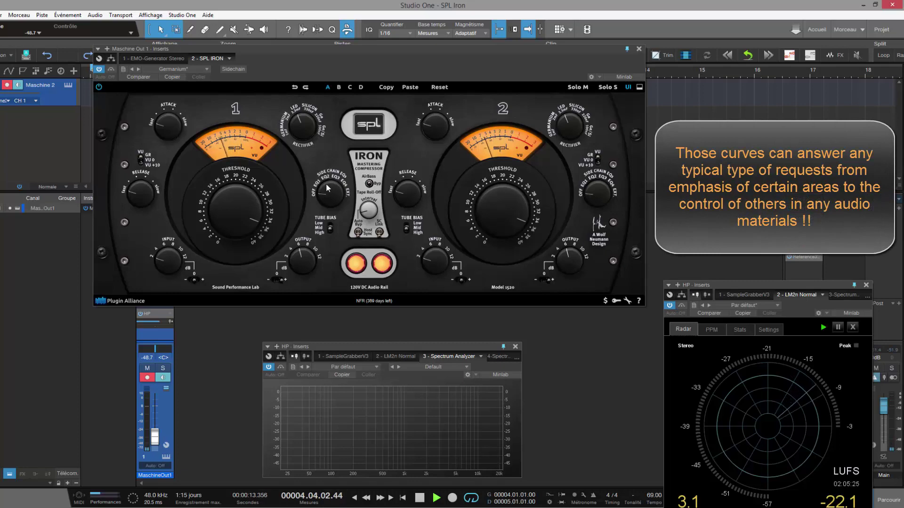
mouse_move(578, 487)
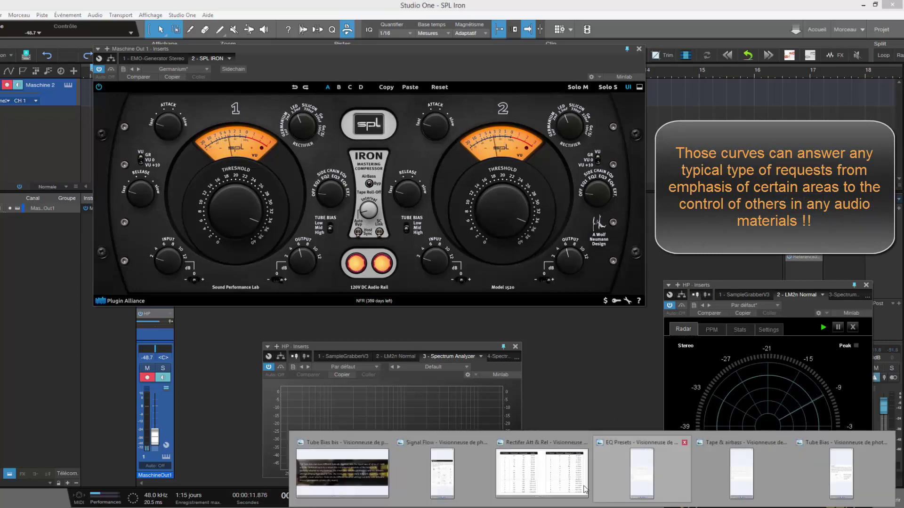
left_click(642, 480)
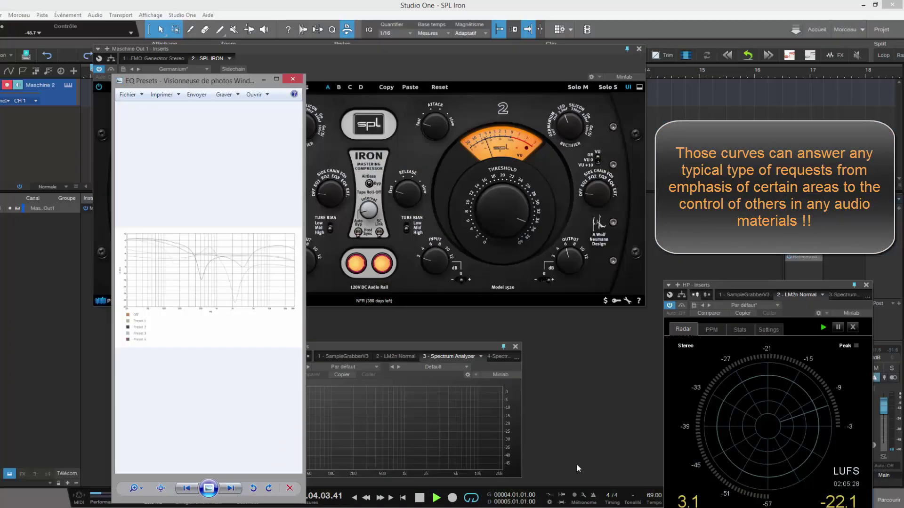
left_click_drag(255, 81, 578, 70)
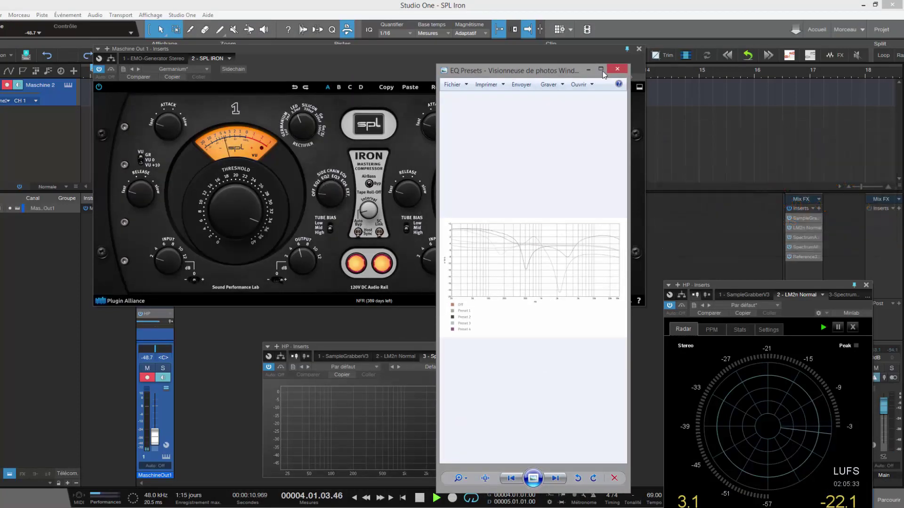
left_click(605, 73)
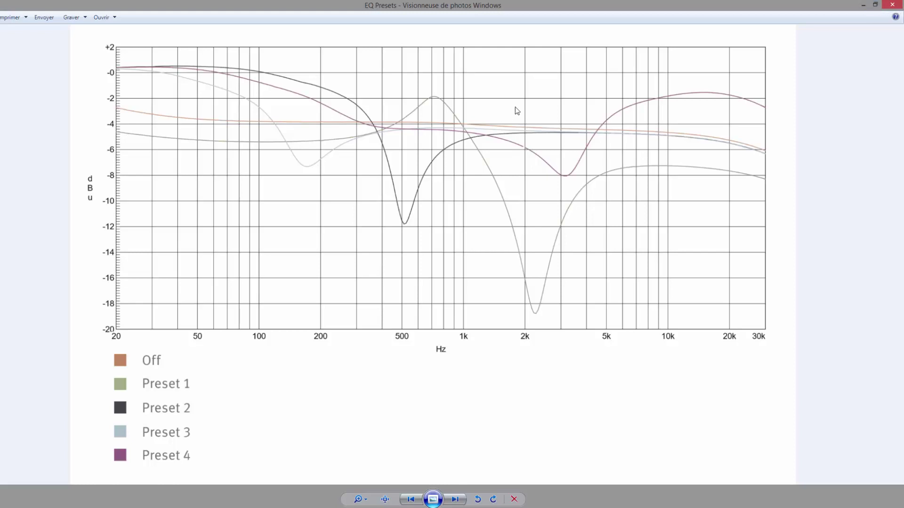
left_click(864, 5)
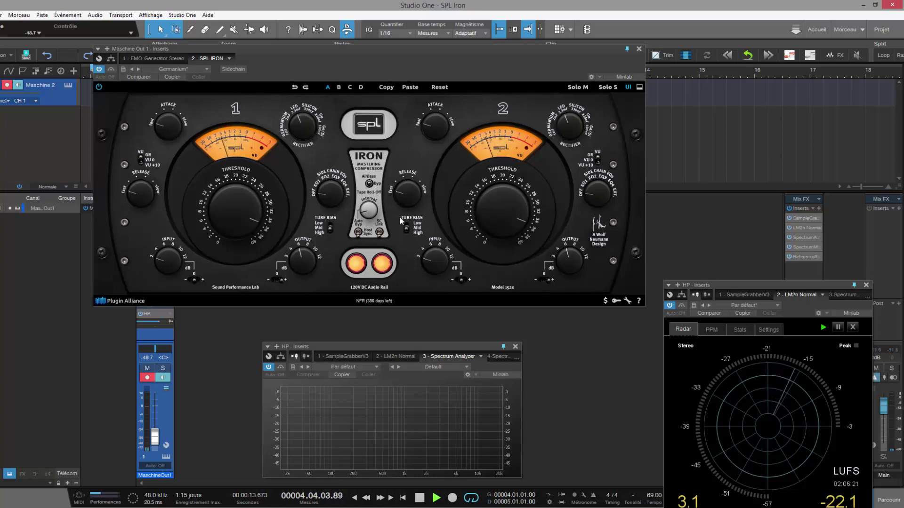
- Open the Tape & airbass response-curve graph full screen in Photo Viewer
mouse_move(732, 506)
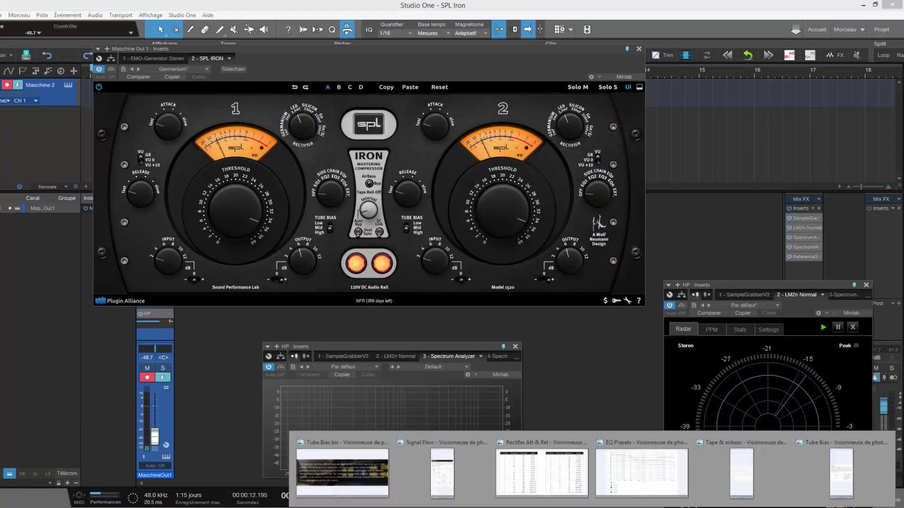
left_click(732, 485)
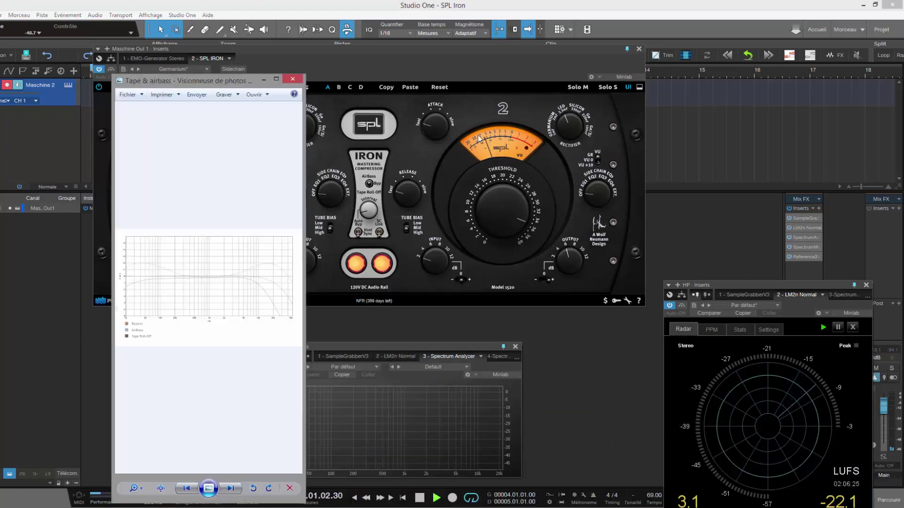
left_click(276, 79)
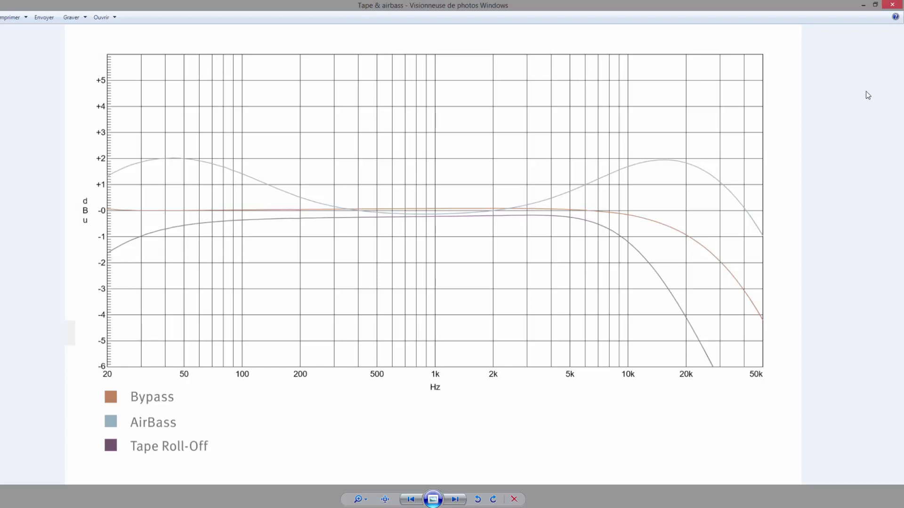
- Close the Tape & airbass image and expand SPL Iron to show its Brainworx panel
left_click(874, 8)
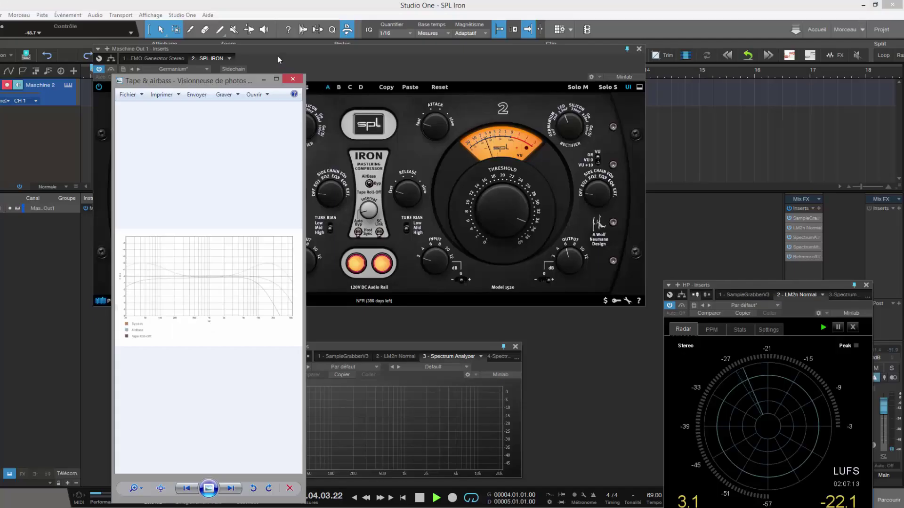
left_click(293, 79)
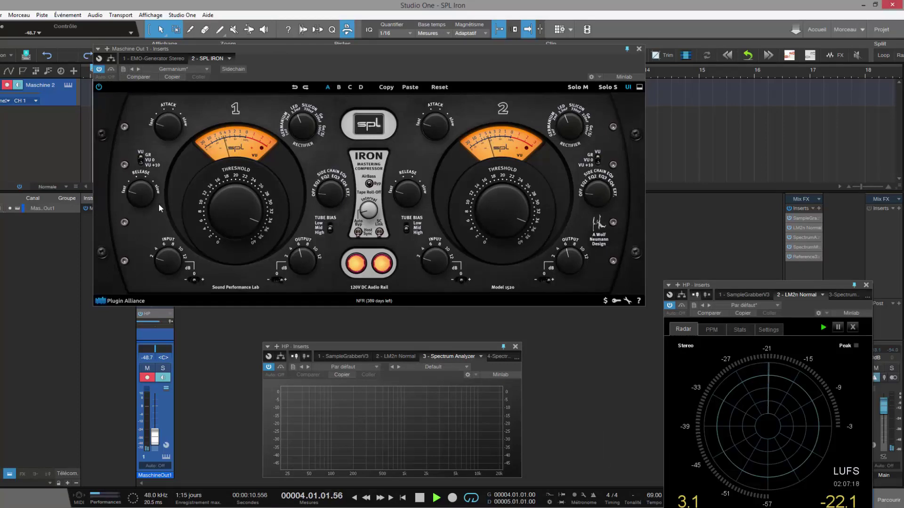
left_click(639, 88)
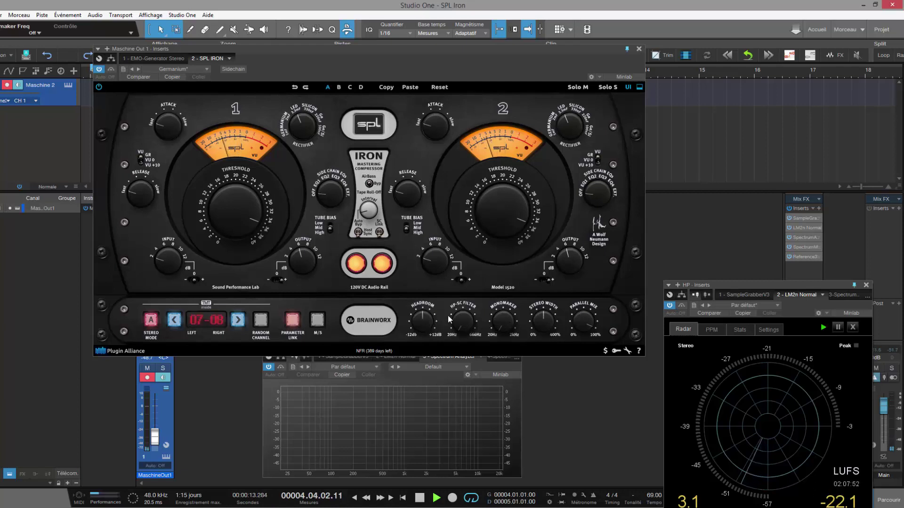
- Set the Maschine Out 1 fader to 0 dB and bring SPL Iron headroom down to +1.2
left_click(154, 438, "ctrl")
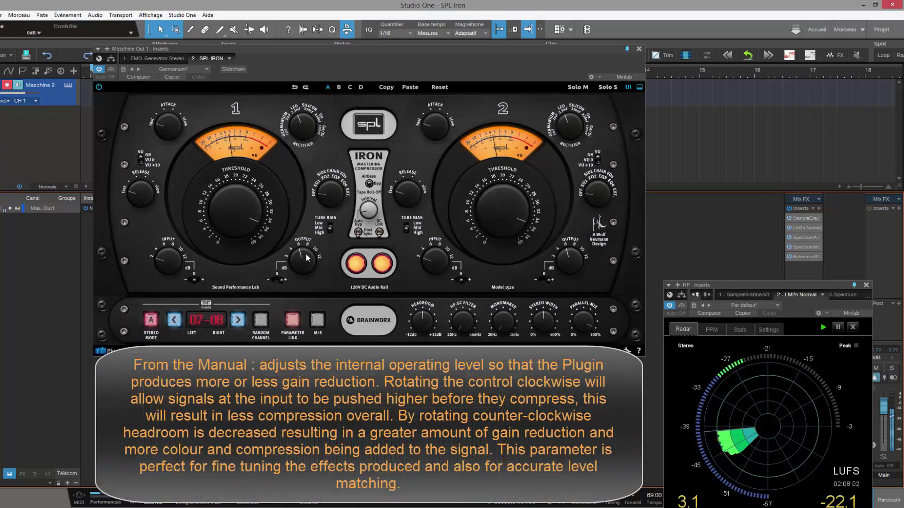
left_click_drag(424, 325, 426, 299)
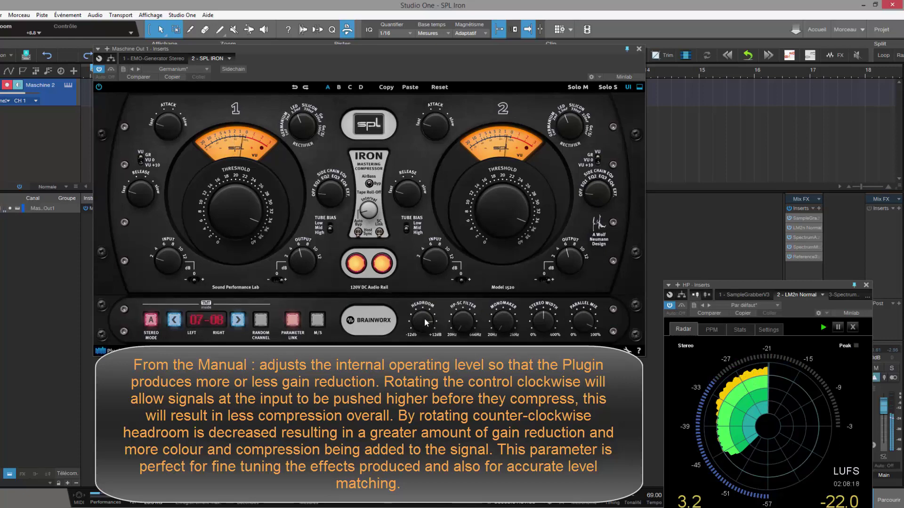
left_click_drag(425, 318, 423, 347)
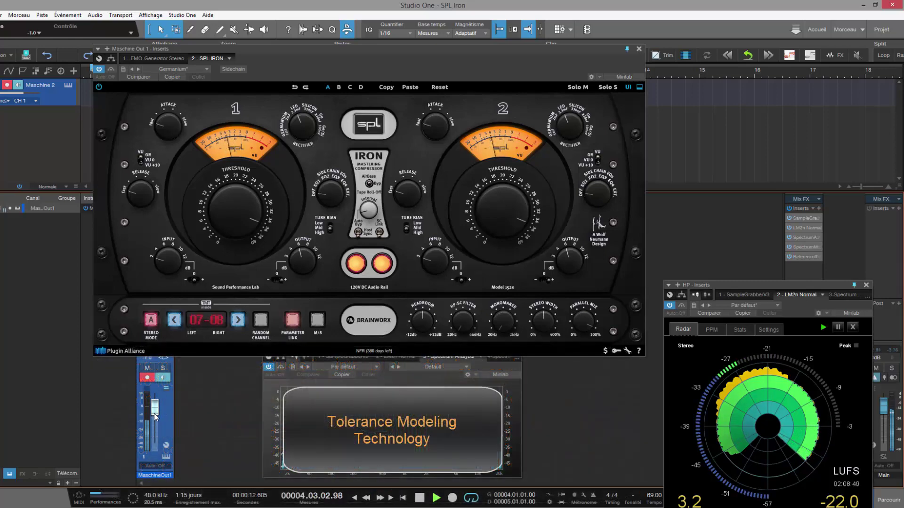
- Set SPL Iron TMT channels to 10-11 in Analog mode, reset the fader, and restore the window down
left_click_drag(155, 404, 157, 432)
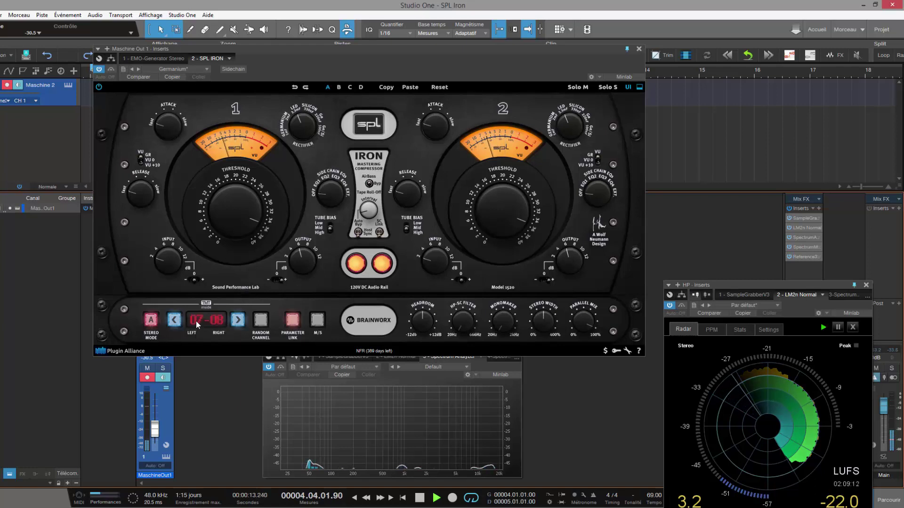
left_click(239, 320)
left_click(239, 321)
left_click(239, 321)
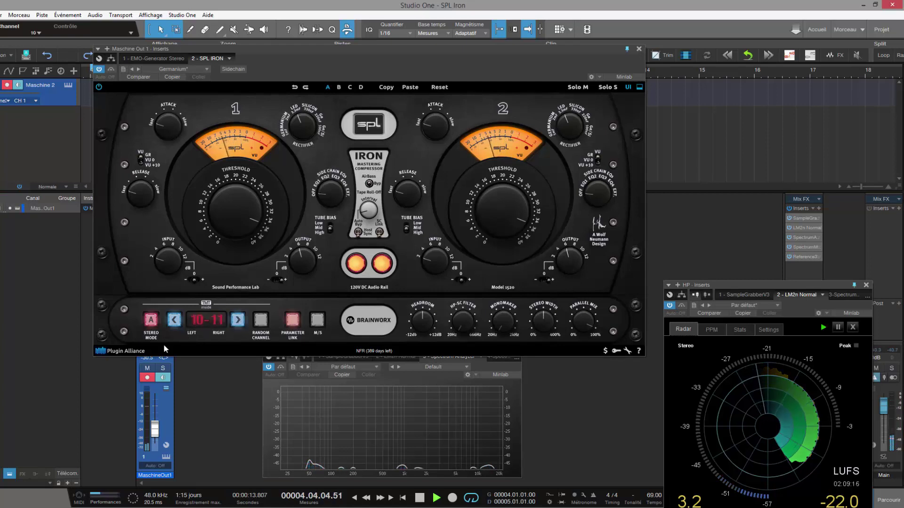
left_click(151, 321)
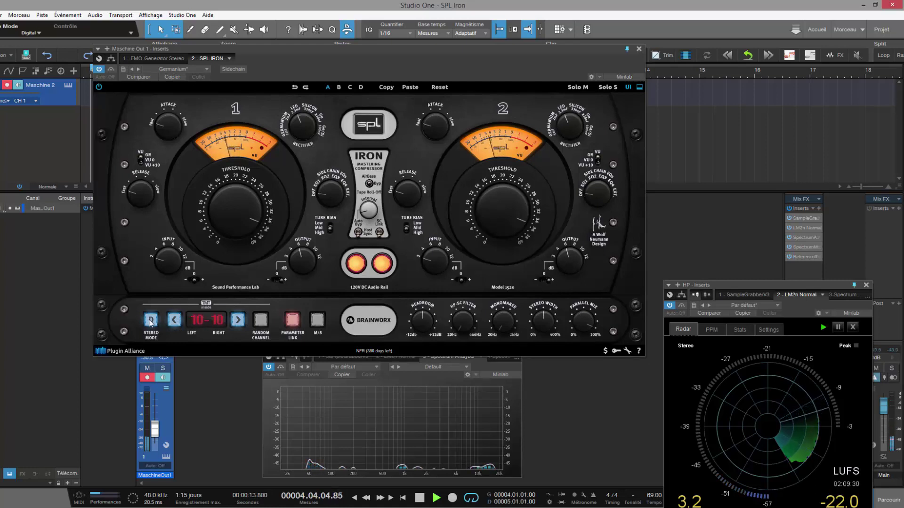
left_click(151, 320)
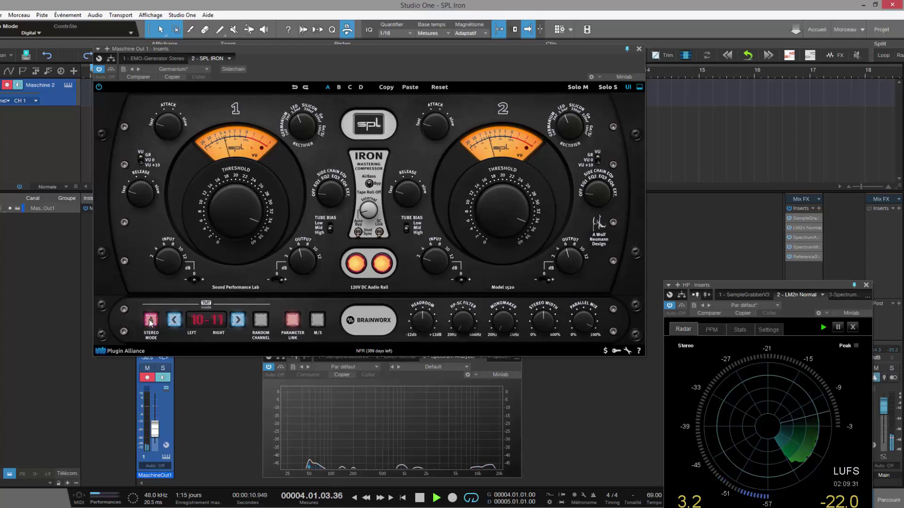
left_click(155, 428, "alt")
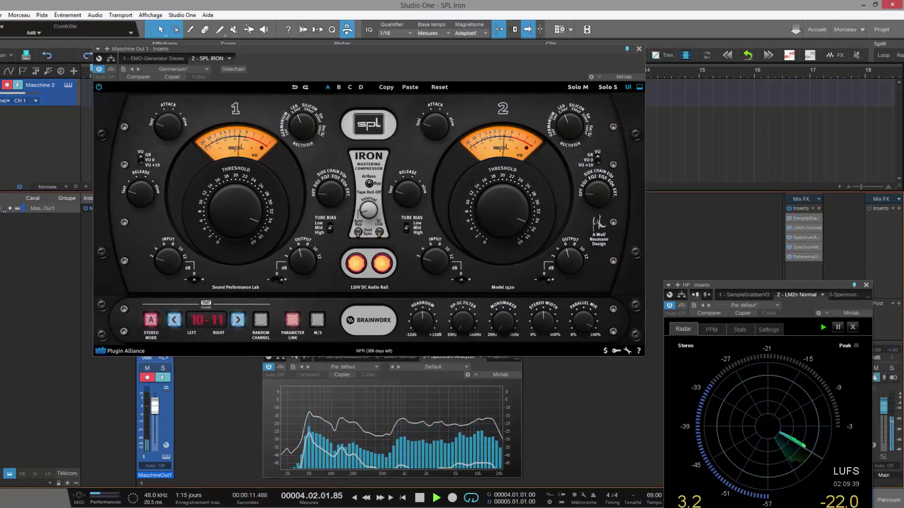
key("super+Down")
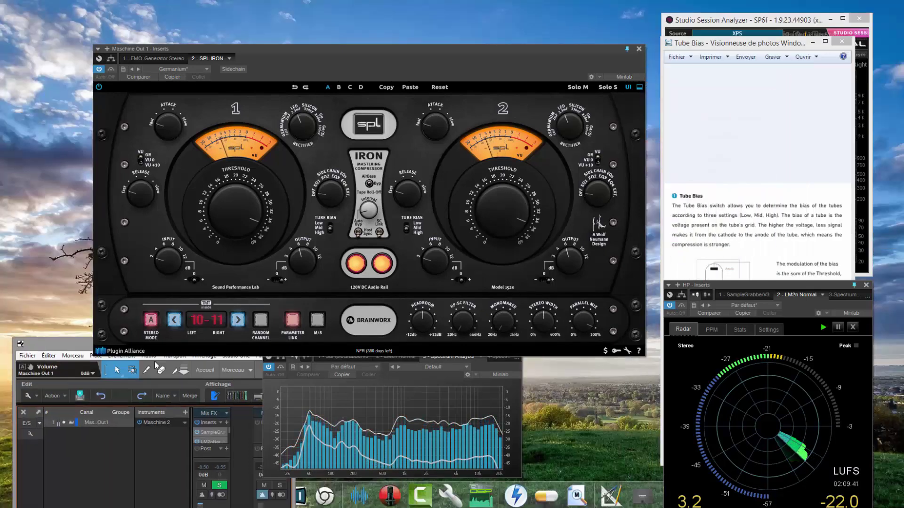
- Close the Tube Bias viewer and reposition the SPL Iron and main windows beside the analyzers
left_click(842, 42)
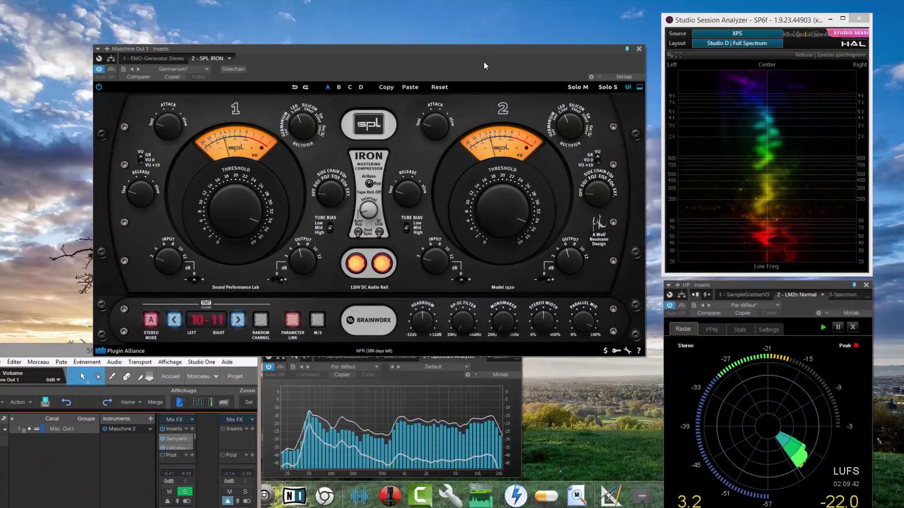
left_click_drag(479, 47, 472, 39)
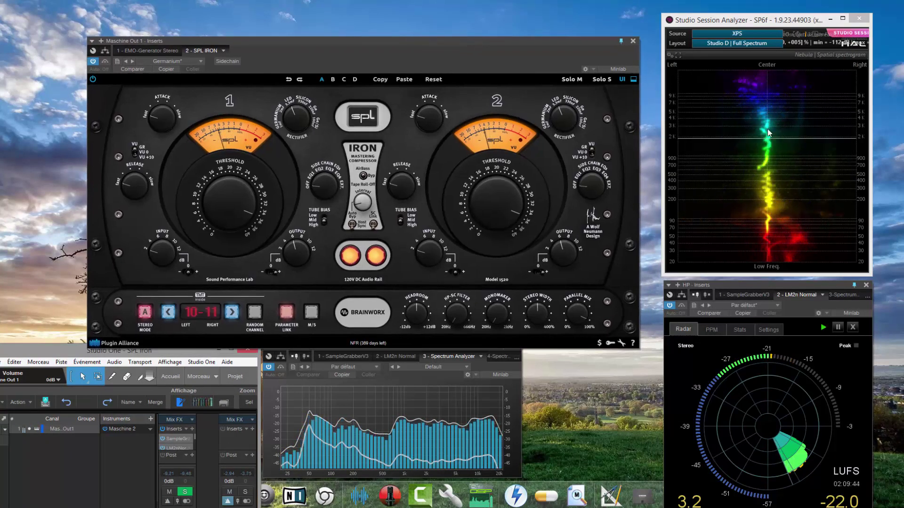
left_click_drag(69, 354, 0, 394)
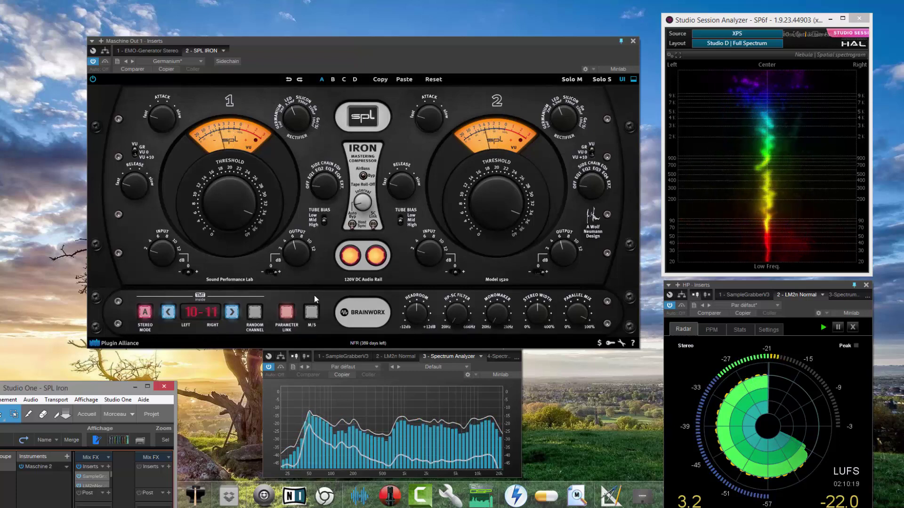
- Maximize and restore the Studio One window, then switch SPL Iron to Digital stereo mode
left_click(178, 468)
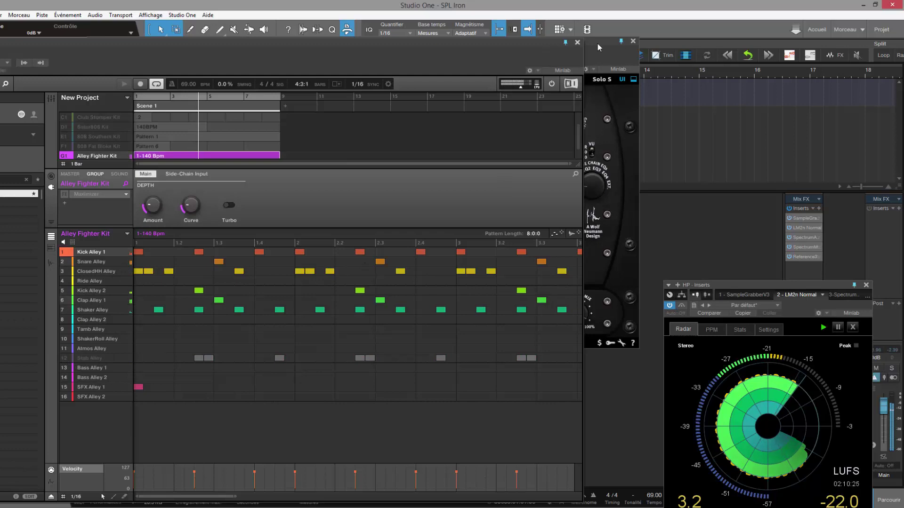
left_click(875, 6)
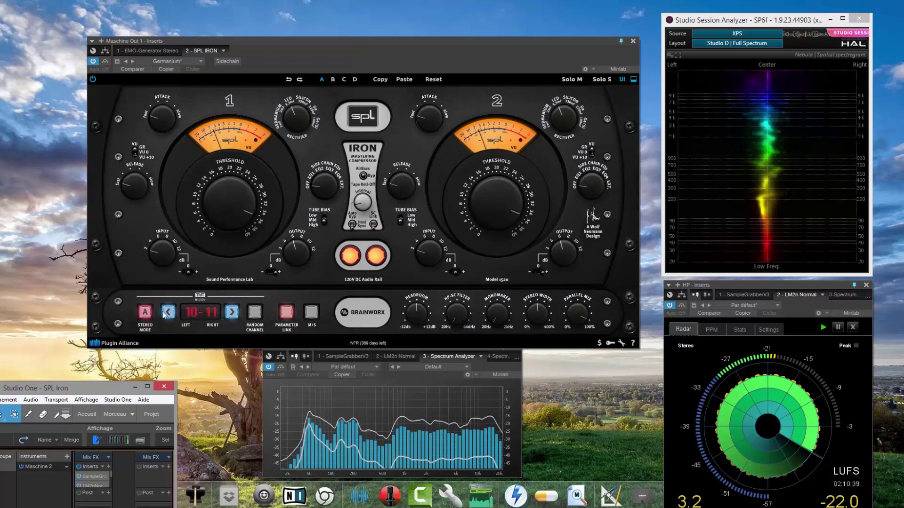
left_click(146, 312)
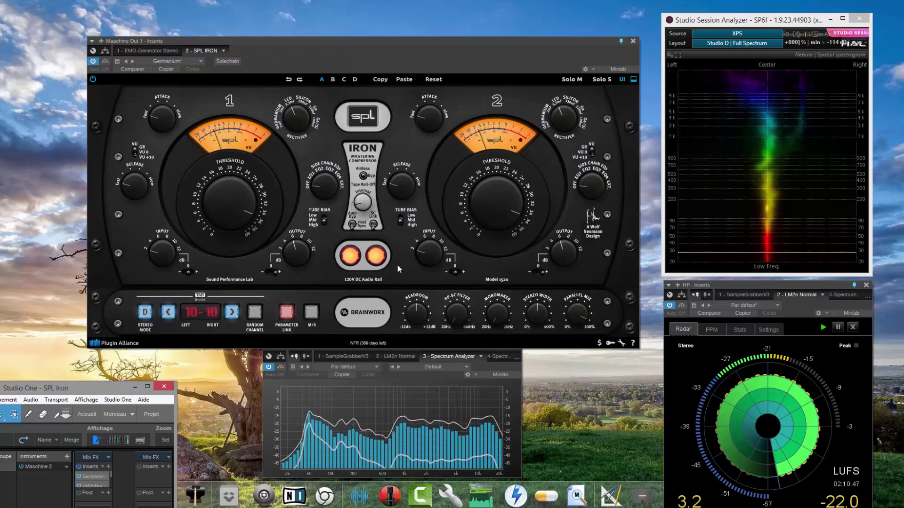
- In Maschine, mute the 808 Southern Kit and Satur808 Kit groups and start the Brownie Kit
double_click(79, 393)
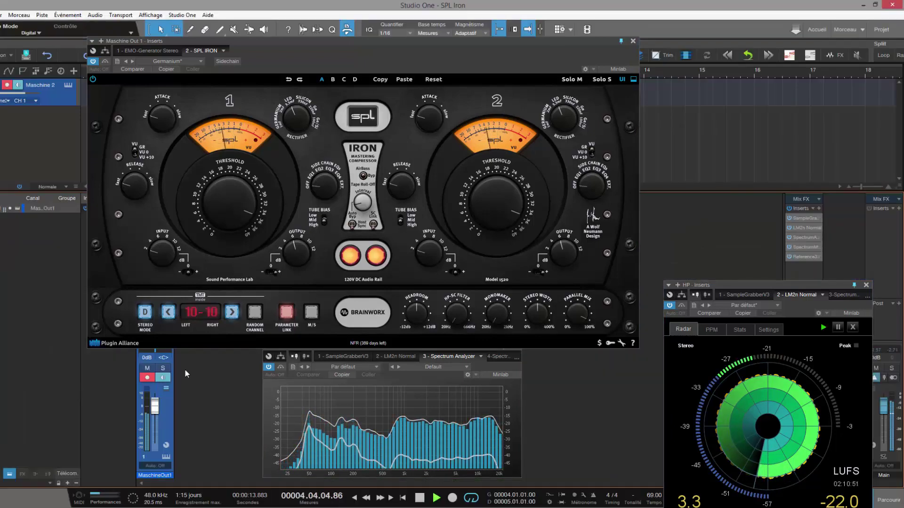
left_click(166, 458)
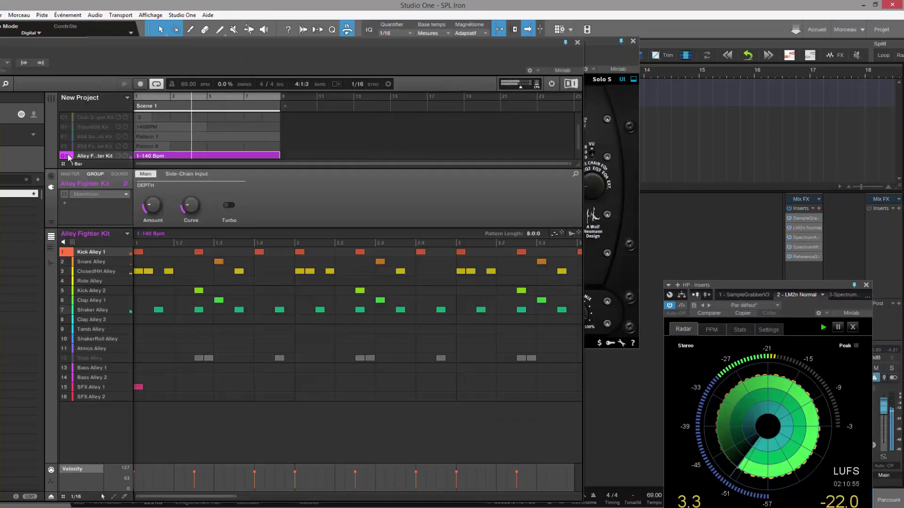
left_click(68, 137)
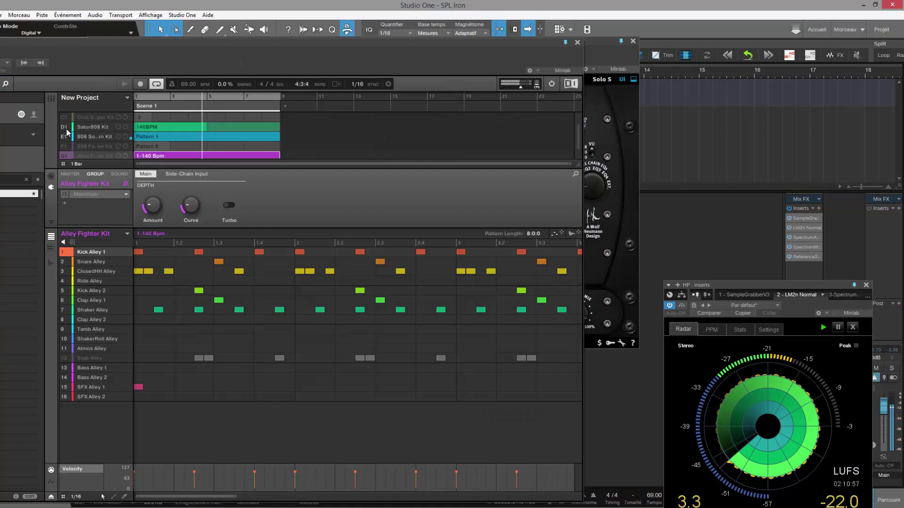
left_click(68, 137)
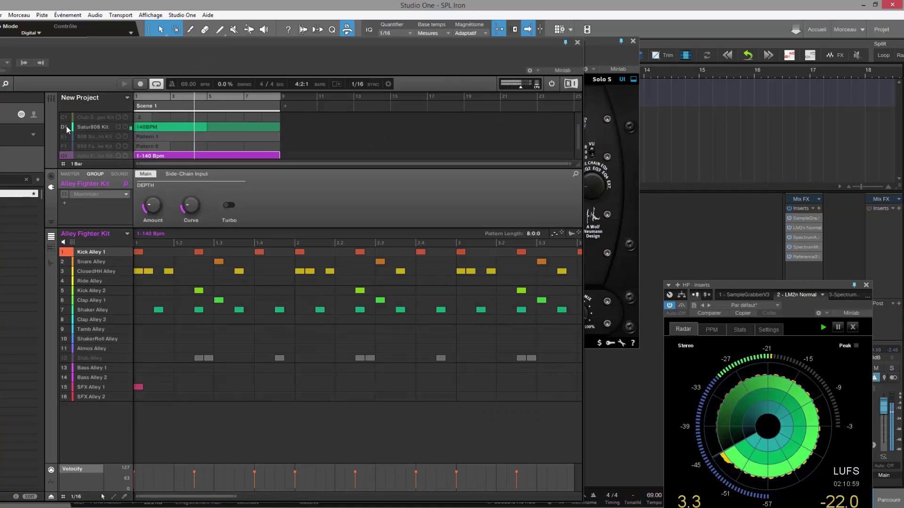
left_click(66, 127)
scroll(70, 121, "up", 2)
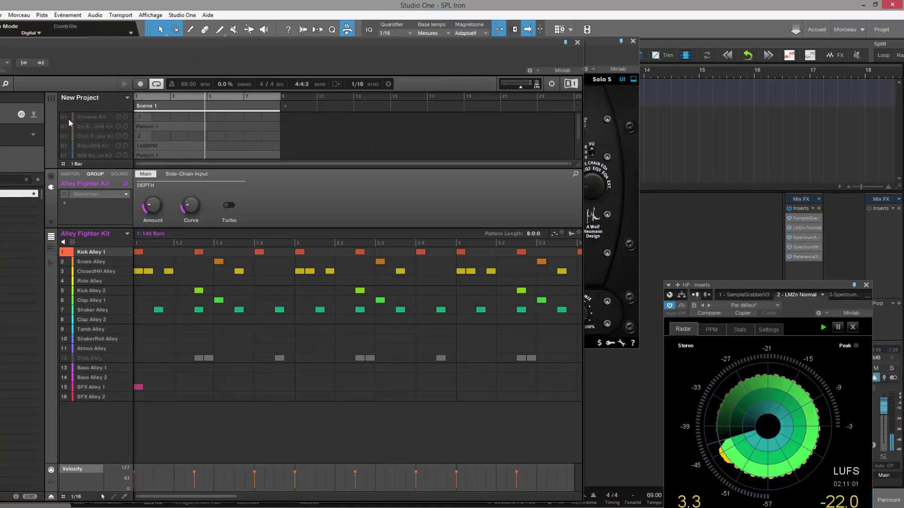
left_click(67, 118)
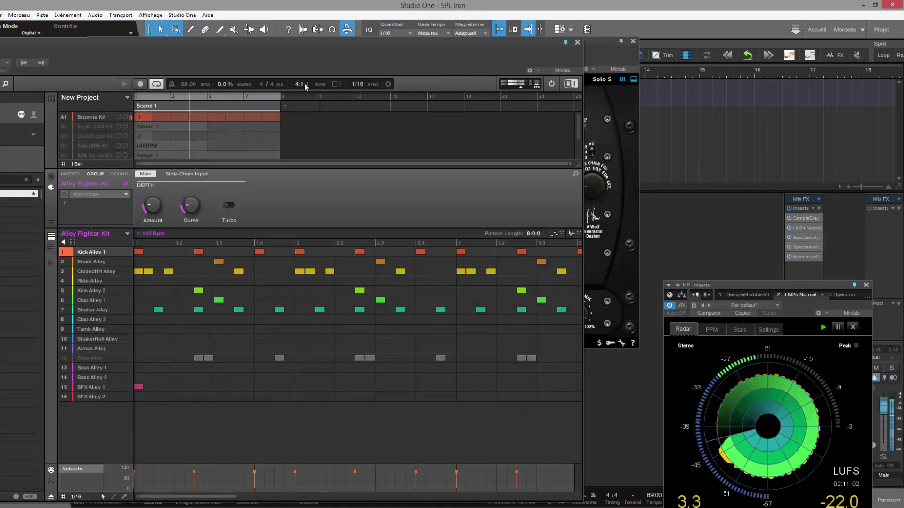
- Close the Maschine window and restore Studio One to a small window
left_click(578, 43)
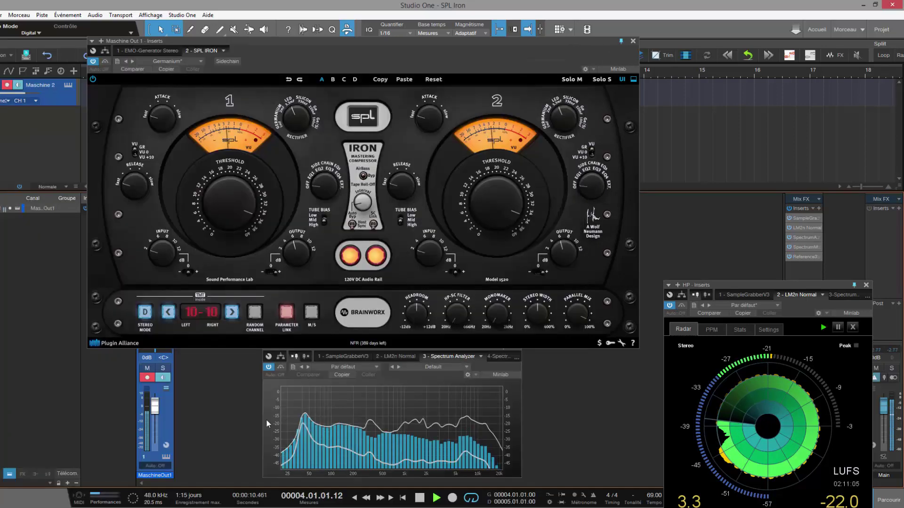
left_click(167, 458)
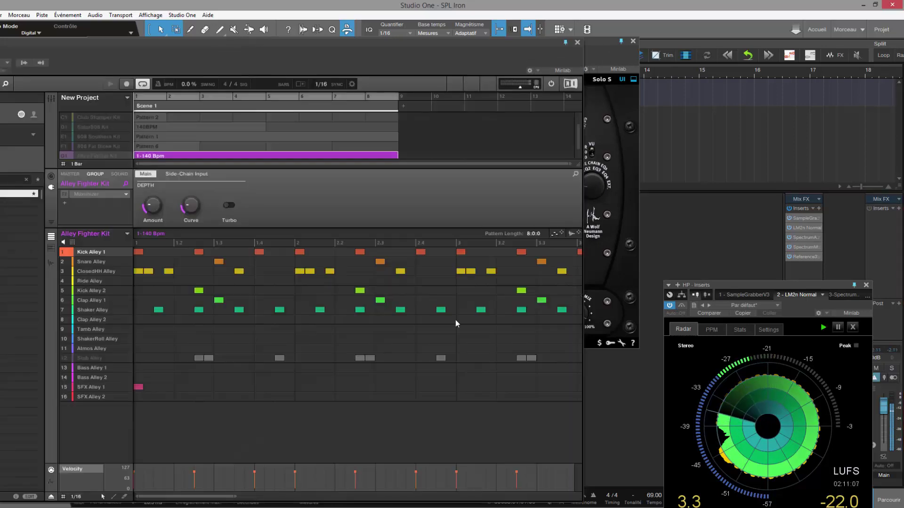
left_click(578, 42)
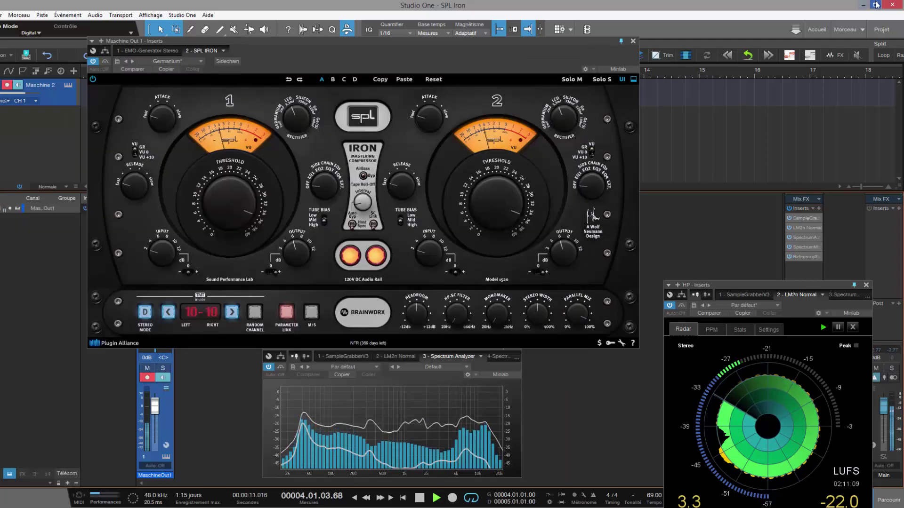
left_click(875, 5)
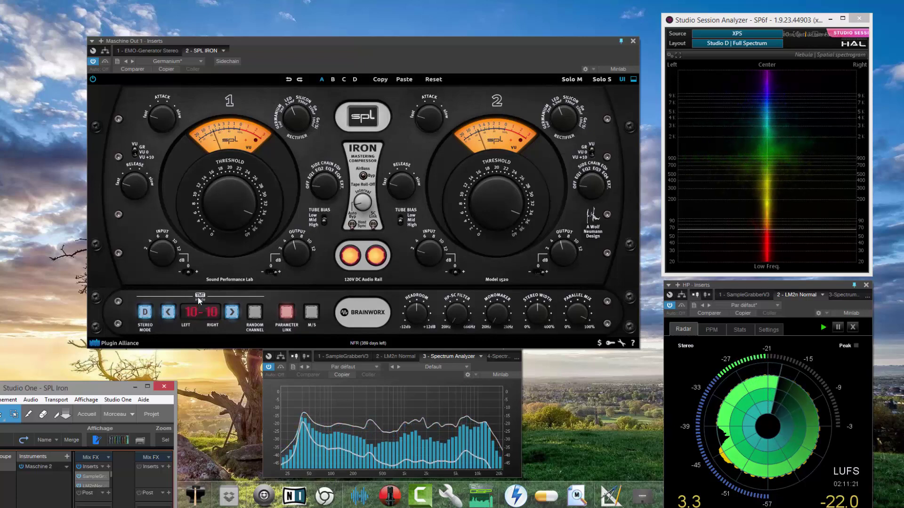
- Set SPL Iron to Analog, step the TMT channels up, and stretch the spectrogram analyzer taller
left_click(145, 313)
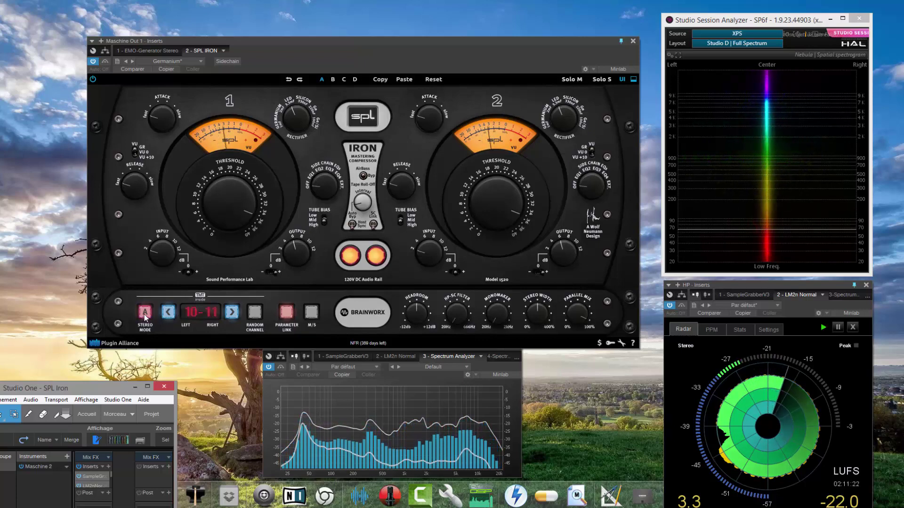
left_click(233, 313)
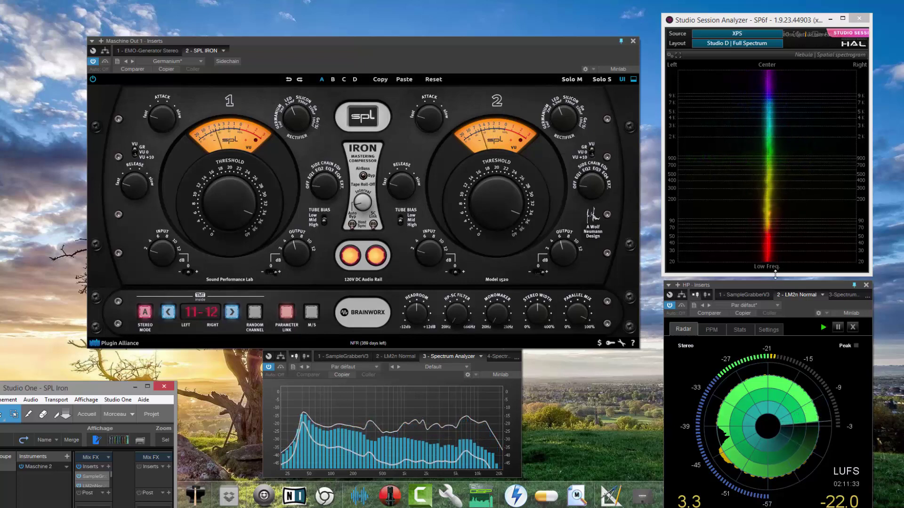
left_click(775, 276)
left_click_drag(776, 276, 772, 466)
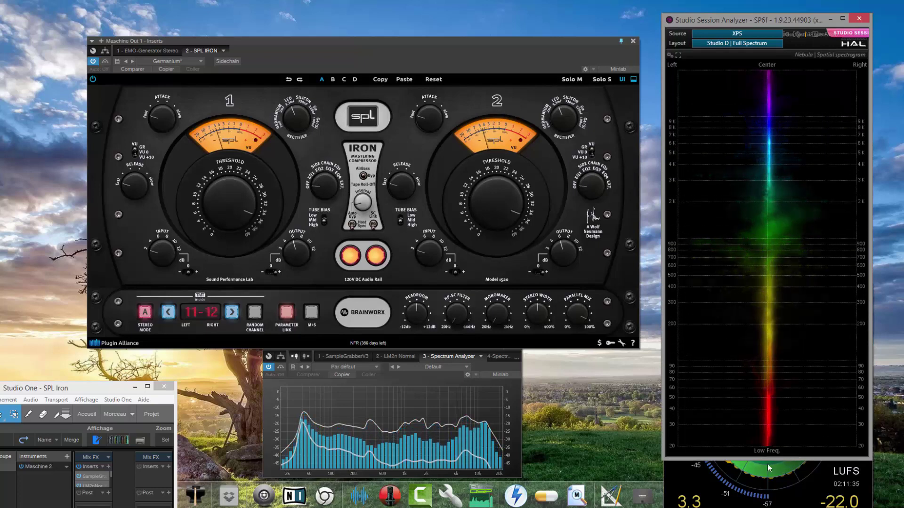
- Switch SPL Iron back to Digital mode and bring the spectrogram and loudness radar windows forward
left_click(145, 318)
left_click(708, 239)
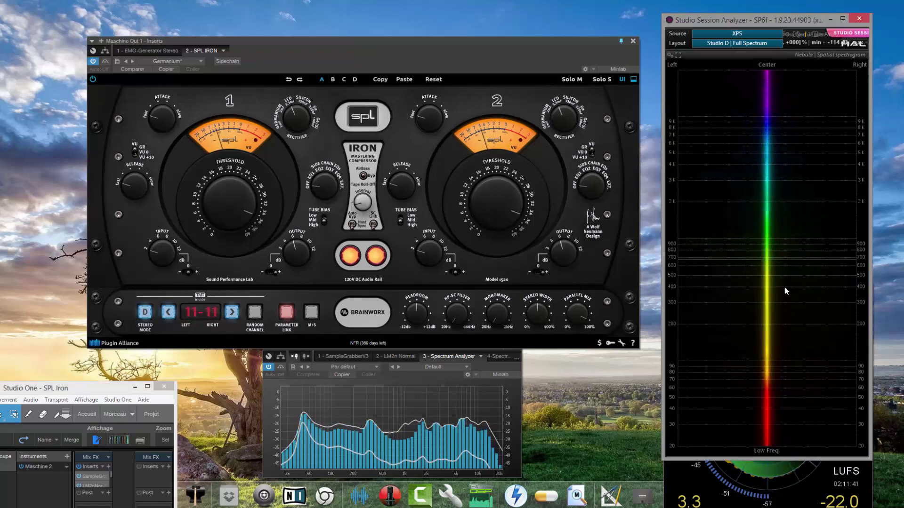
left_click(823, 481)
- Rearrange the loudness radar and SPL Iron windows, then switch SPL Iron stereo mode to A
left_click_drag(790, 280, 82, 267)
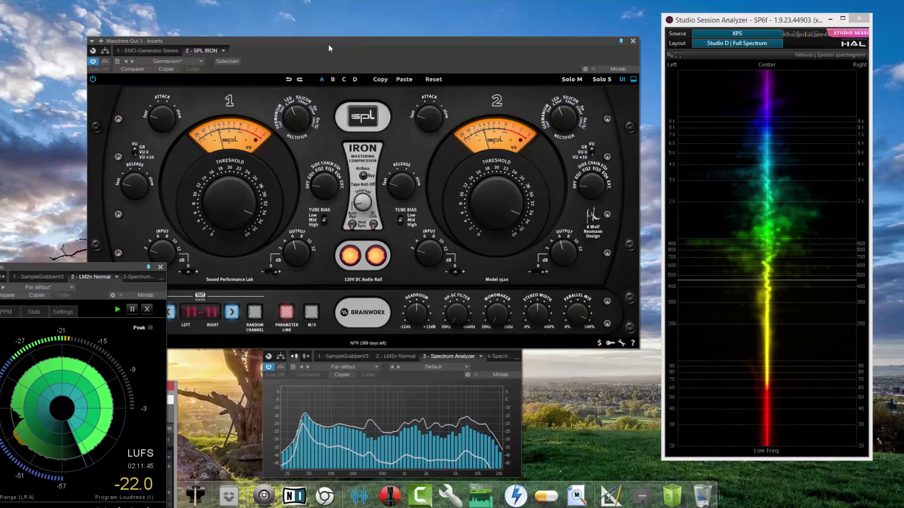
left_click_drag(328, 43, 350, 25)
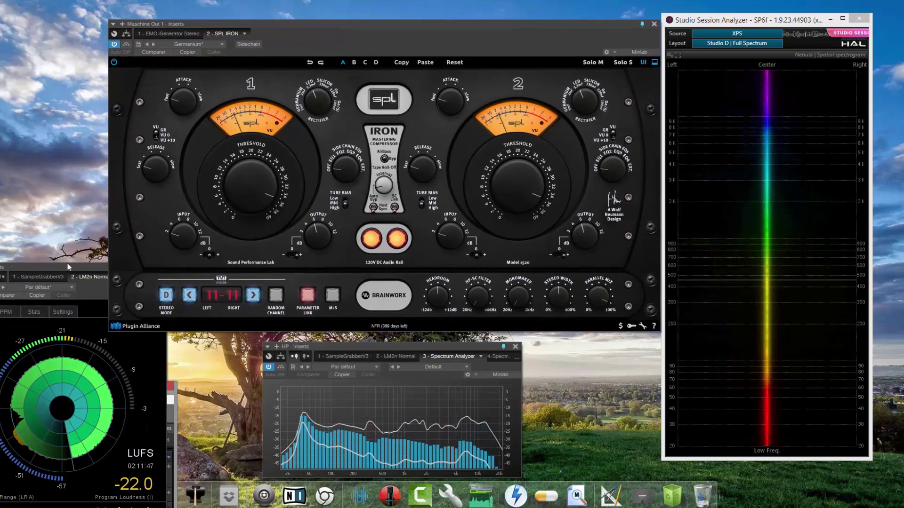
left_click_drag(67, 267, 92, 206)
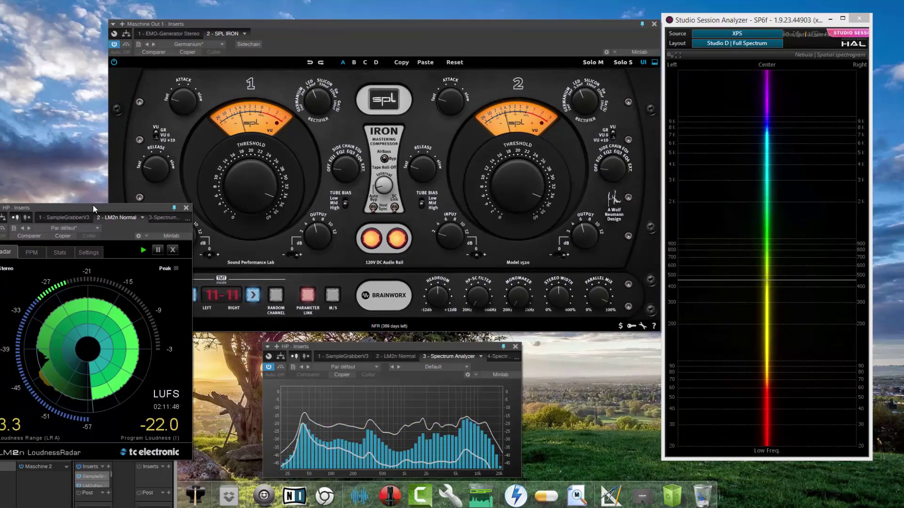
left_click(385, 29)
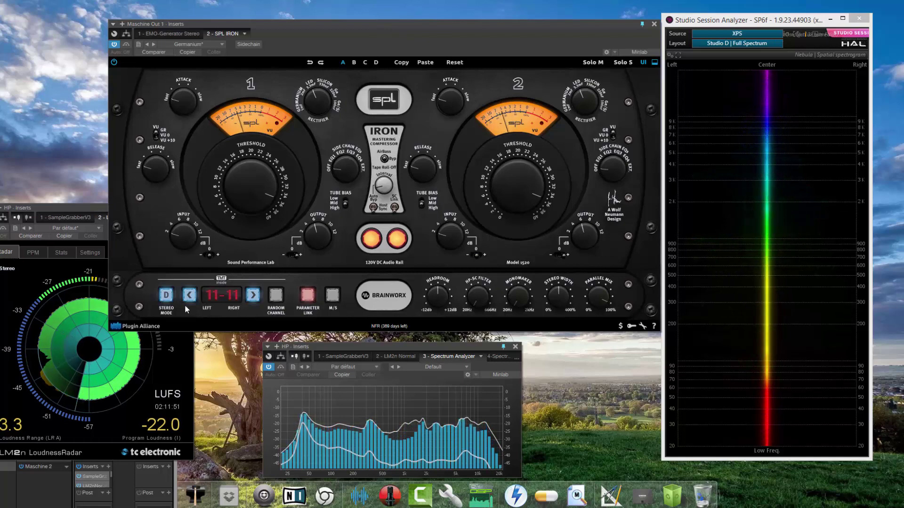
left_click(166, 295)
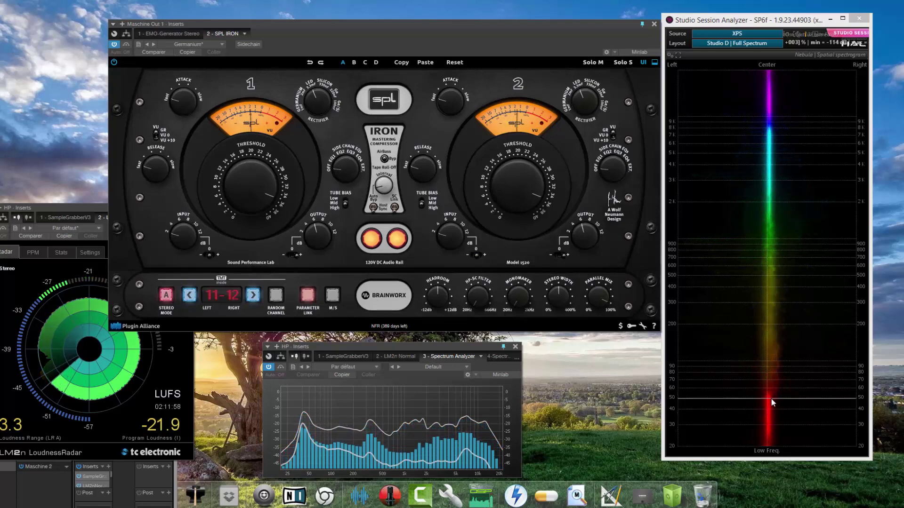
- Step the TMT channel pair up to 15-16, keep stereo mode A, and move the loudness radar over the compressor
left_click(253, 295)
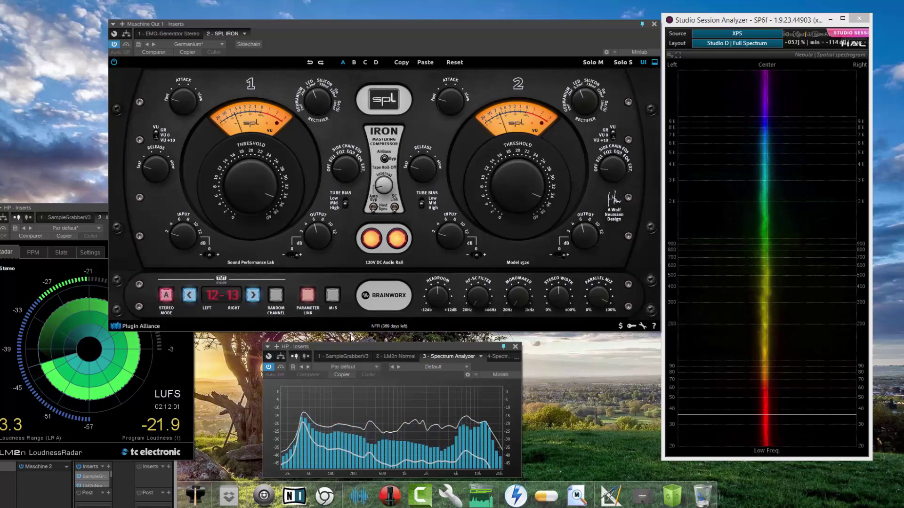
left_click(254, 296)
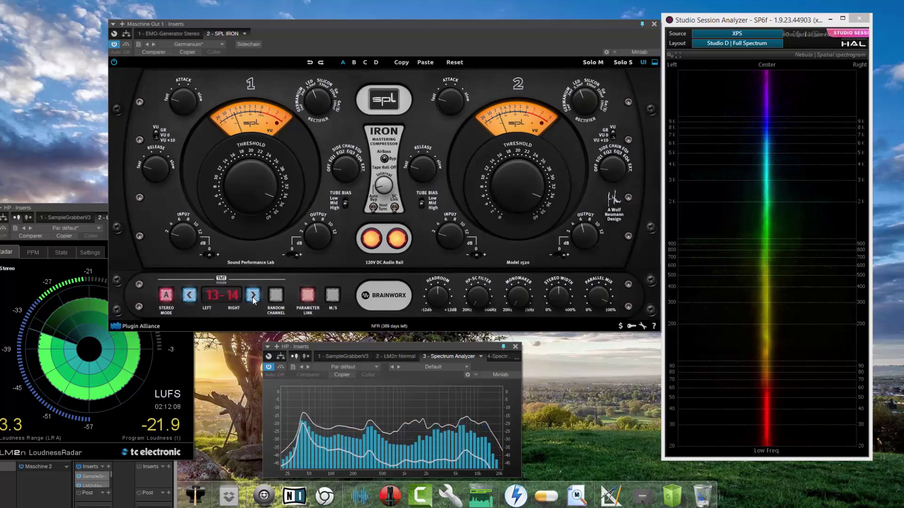
left_click(254, 296)
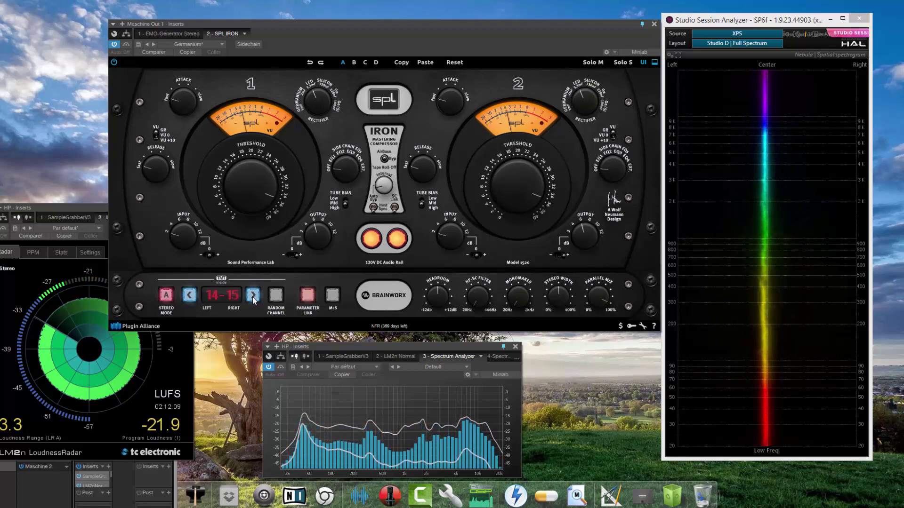
left_click(253, 296)
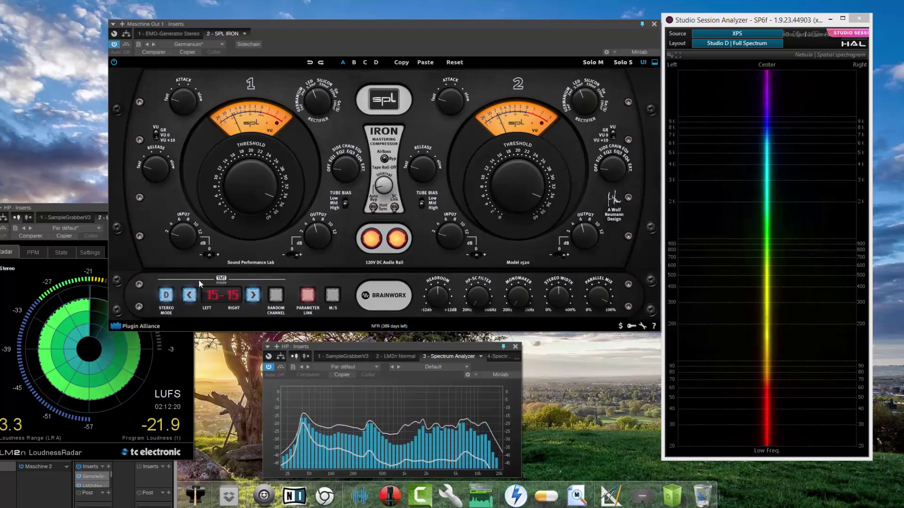
left_click(167, 296)
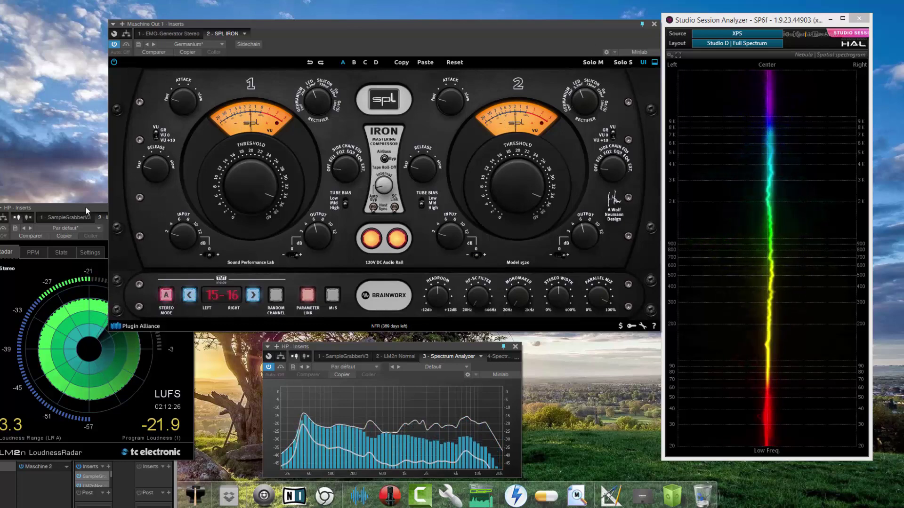
left_click_drag(86, 207, 145, 107)
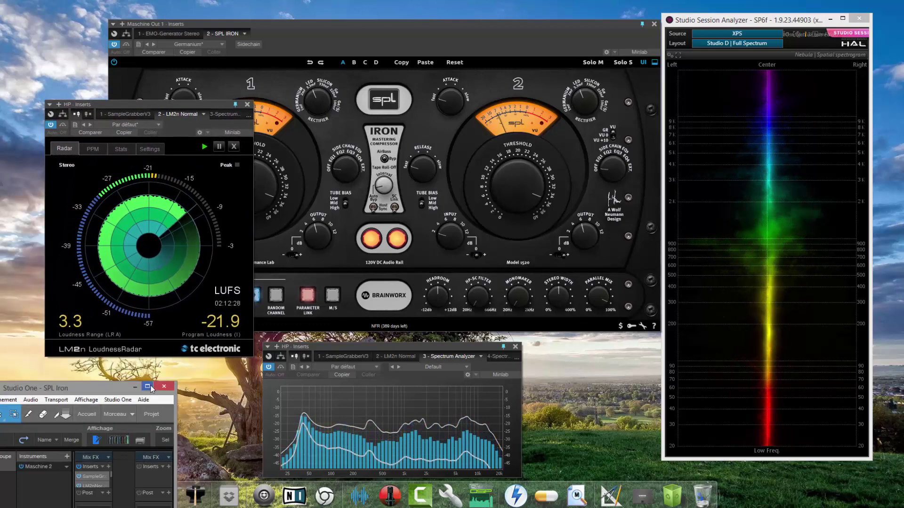
- Move the LM2n loudness radar window down and left, then pin it so it stays open
left_click(546, 250)
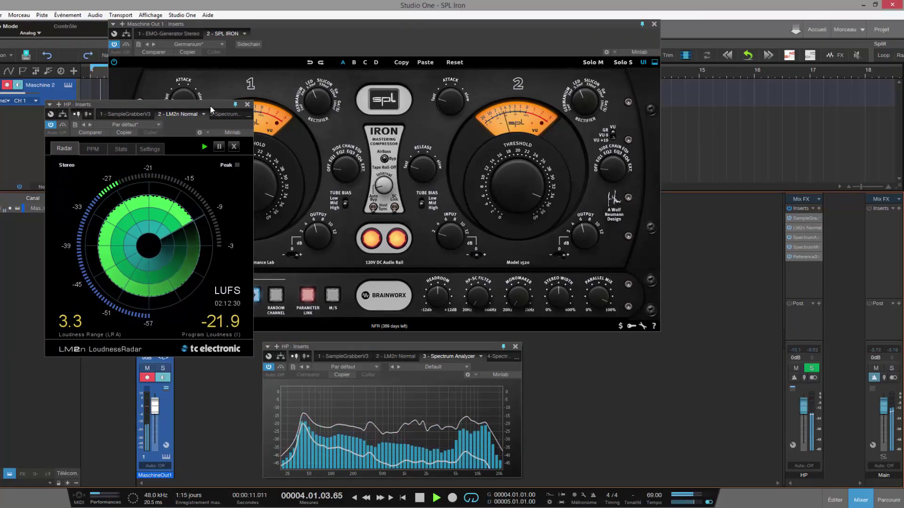
left_click_drag(210, 104, 138, 187)
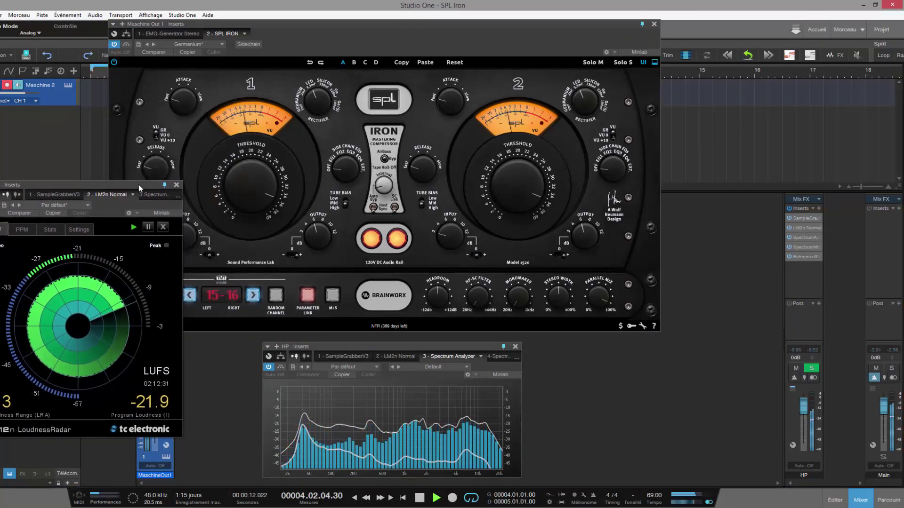
left_click(164, 187)
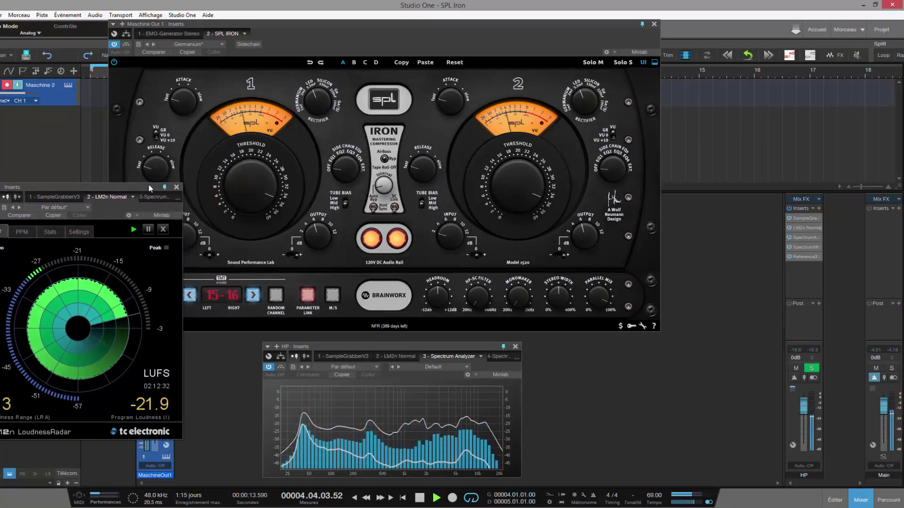
left_click(877, 4)
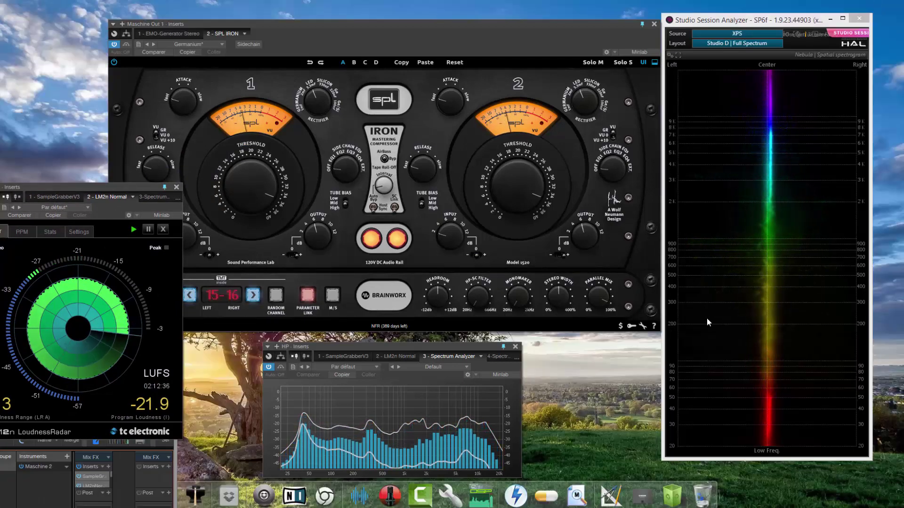
- Shorten the SP6f analyzer, place the radar bottom-right beneath it, and lower both thresholds to 22
left_click_drag(769, 459, 769, 327)
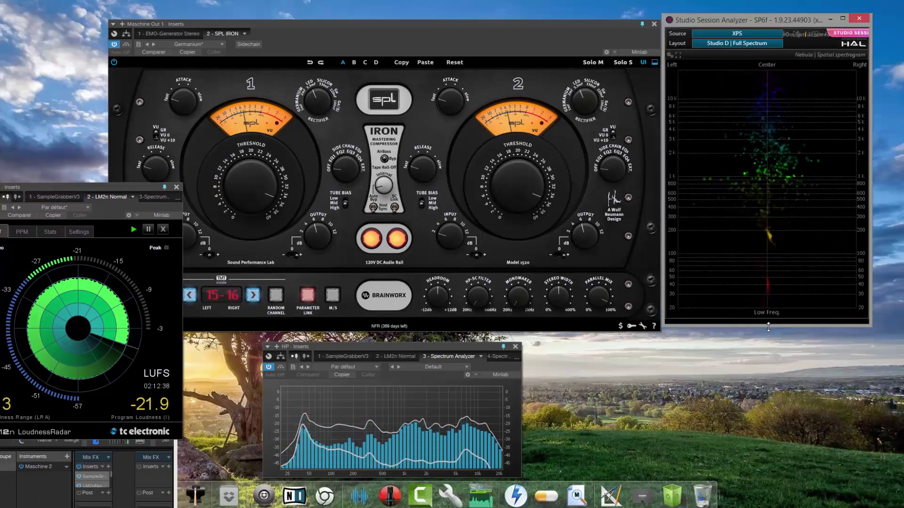
left_click_drag(116, 186, 812, 229)
left_click(791, 328)
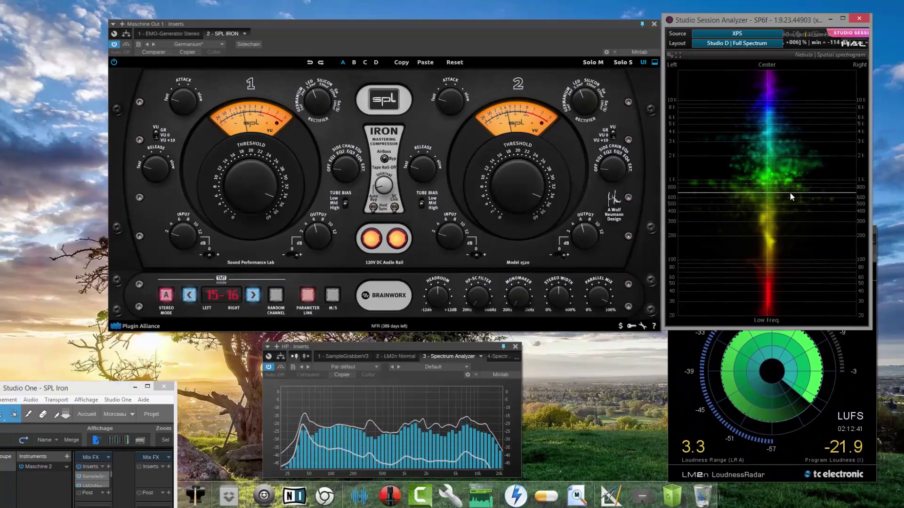
left_click(791, 331)
left_click(793, 331)
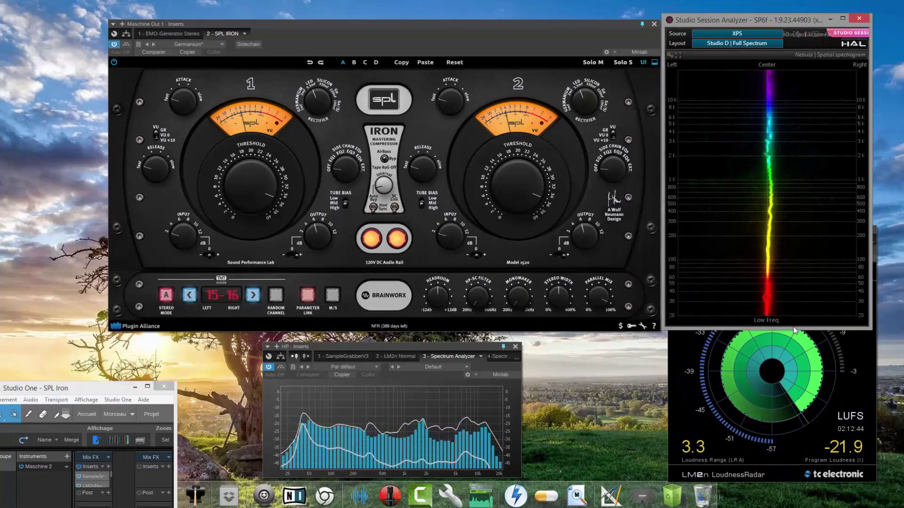
left_click_drag(794, 331, 818, 280)
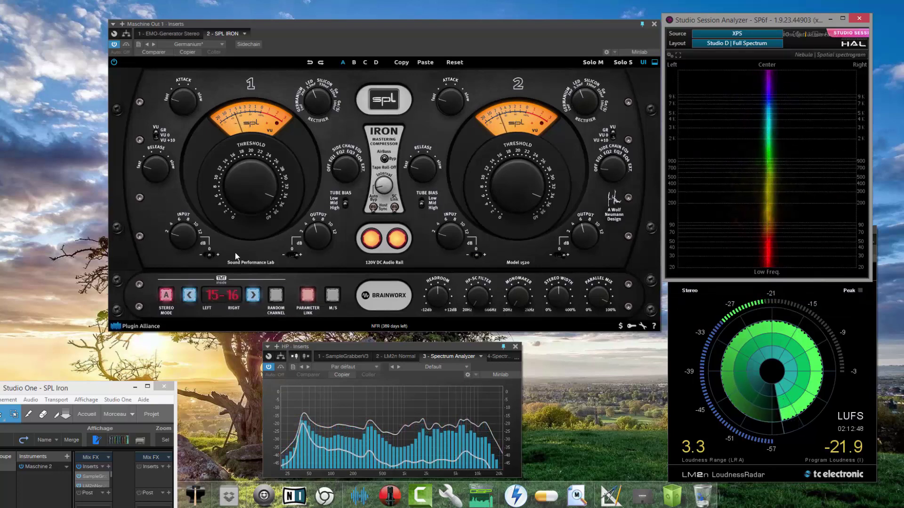
left_click_drag(251, 182, 241, 212)
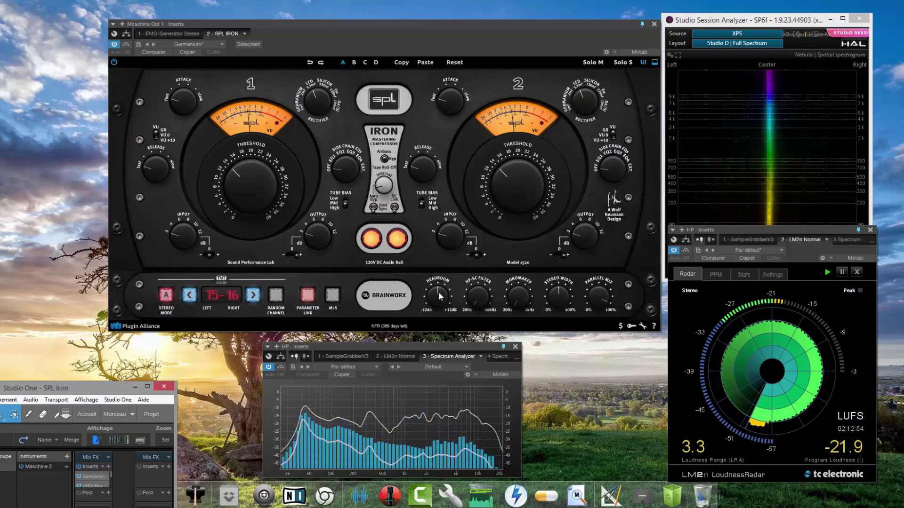
- Set SPL Iron stereo mode to D and LM2n target loudness to -19.5 LUFS, ending on Radar
left_click(173, 297)
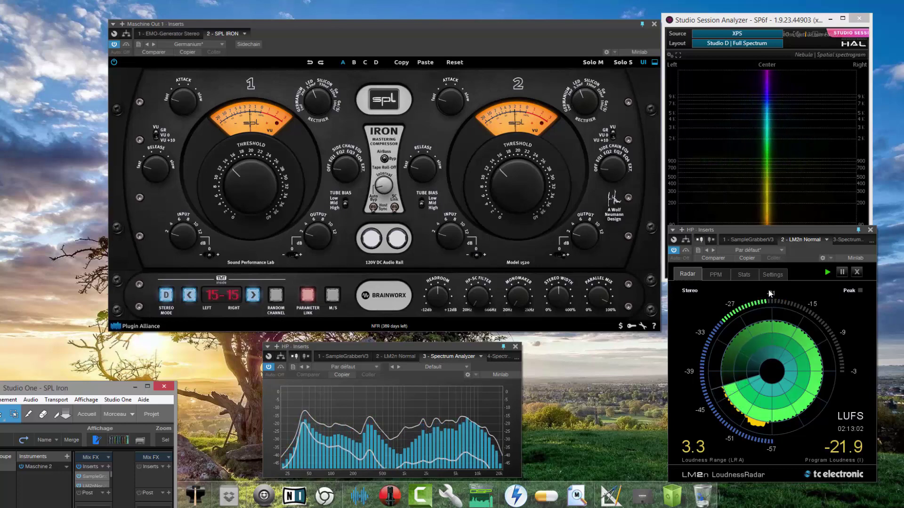
left_click(773, 275)
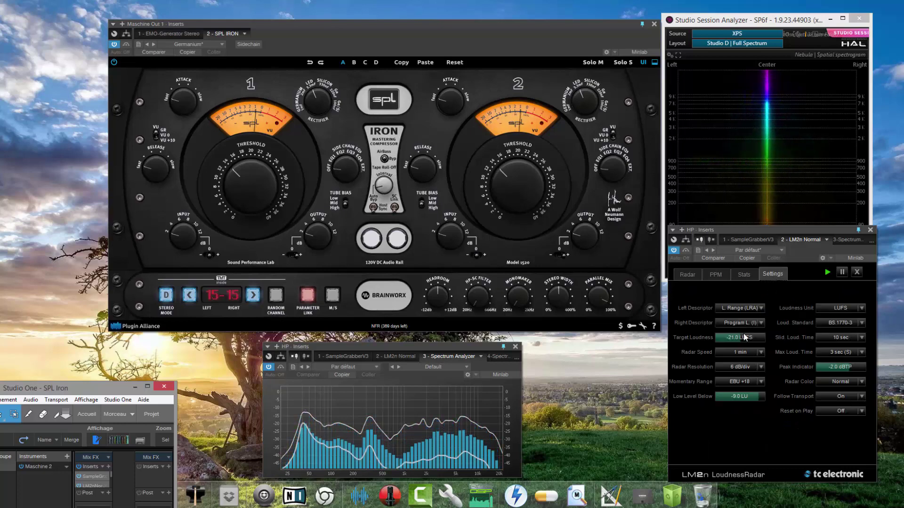
scroll(743, 338, "up", 1)
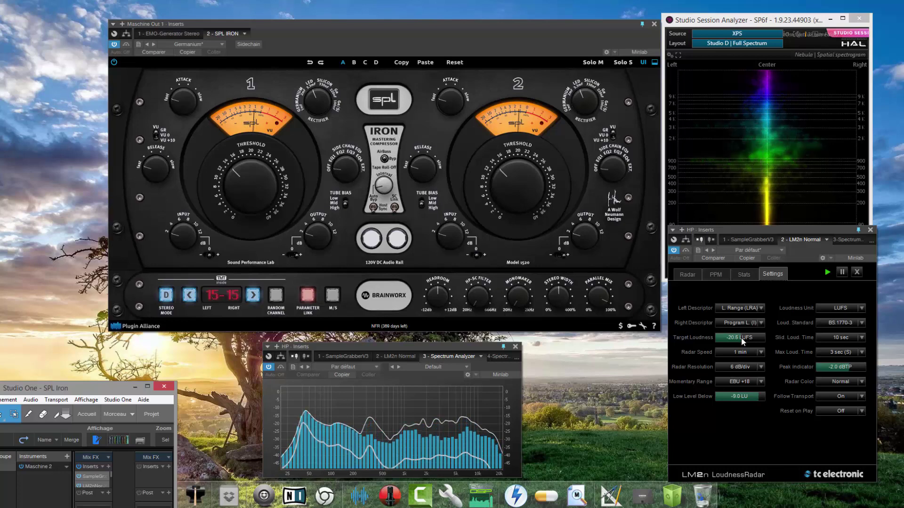
scroll(741, 338, "down", 3)
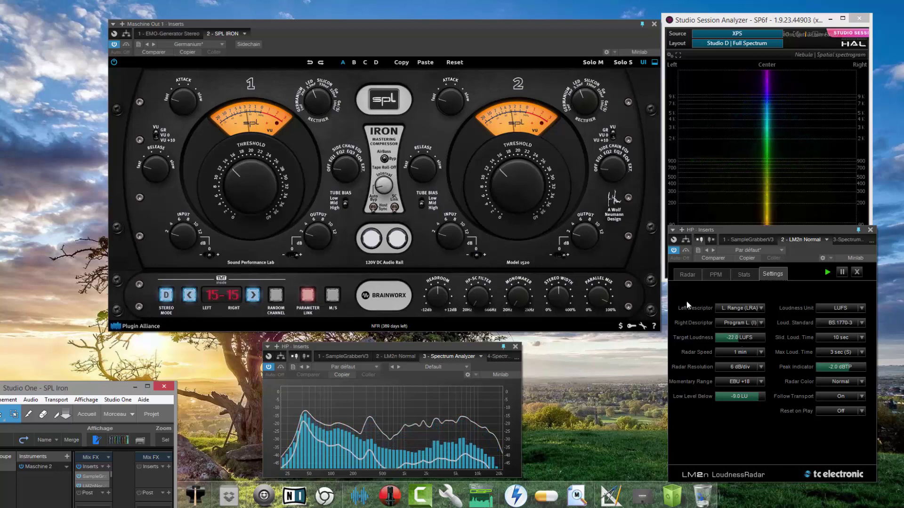
left_click(687, 274)
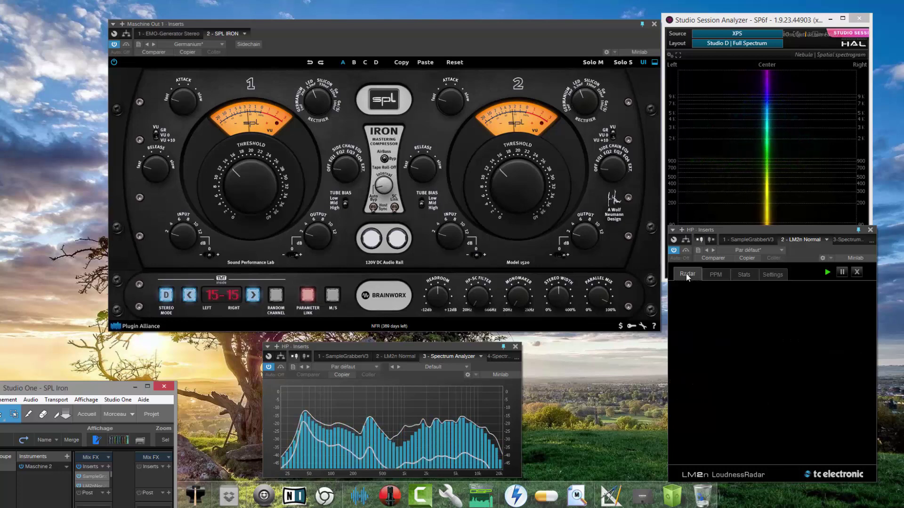
left_click(775, 275)
scroll(739, 338, "up", 4)
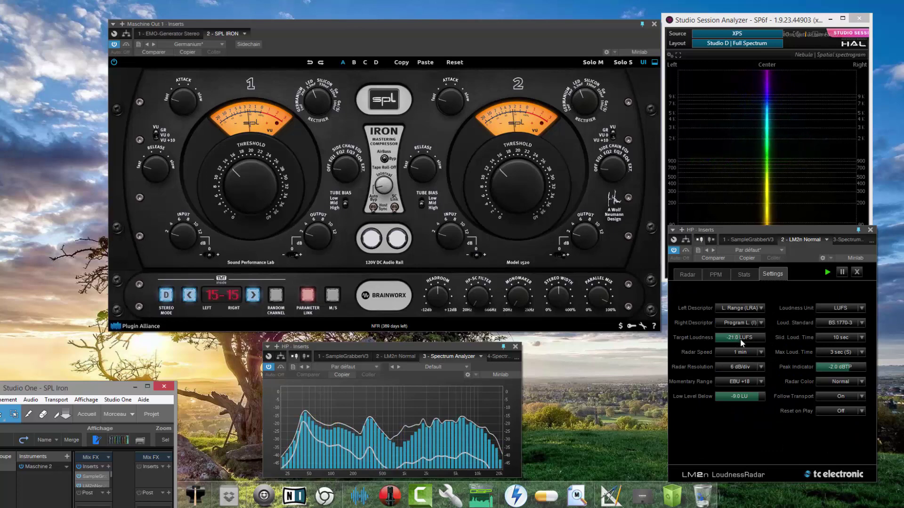
left_click(691, 276)
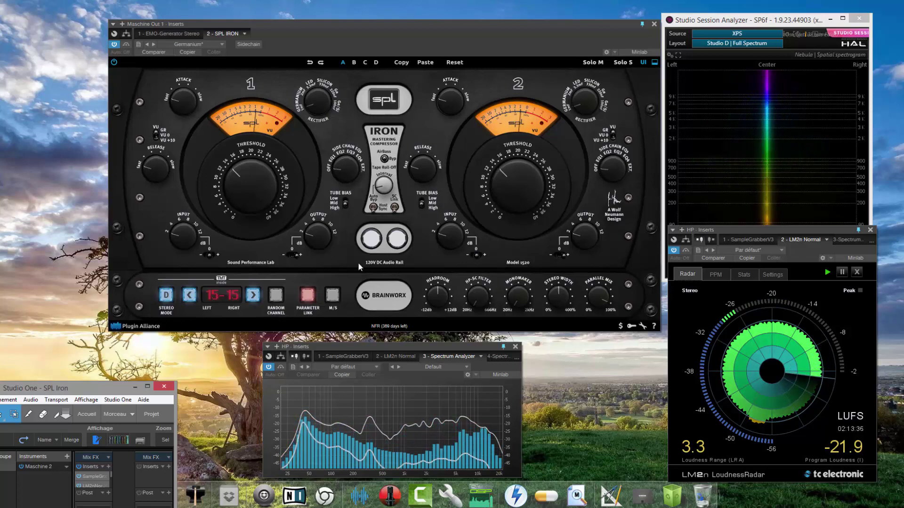
- Toggle the 120V audio rail on, off, then on to compare active and bypassed sound
left_click(376, 241)
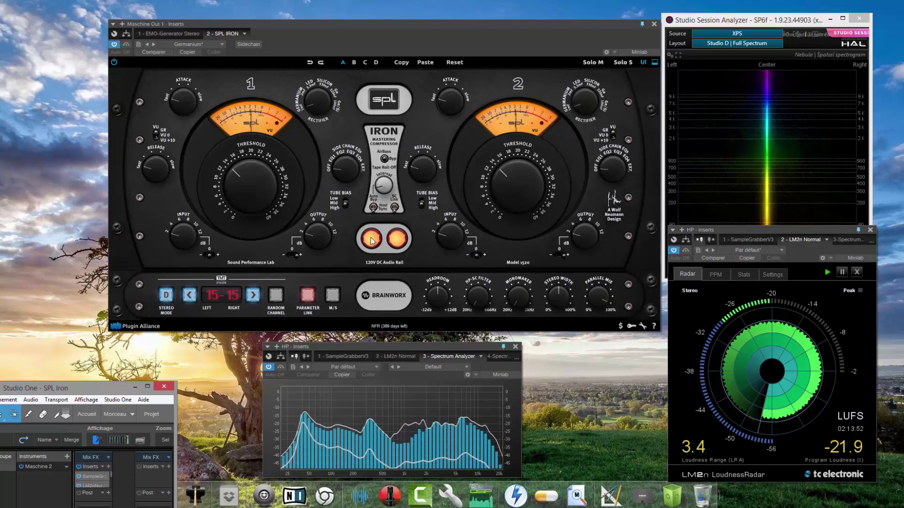
left_click(371, 241)
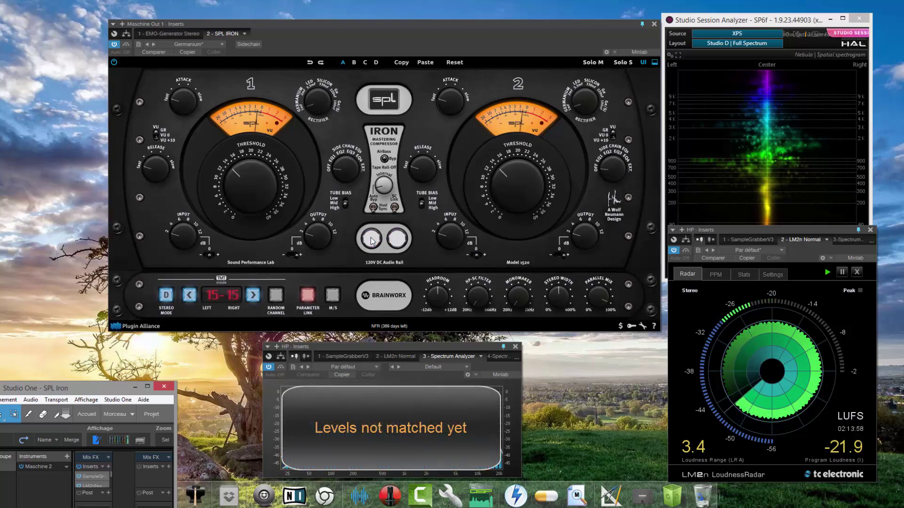
left_click(371, 241)
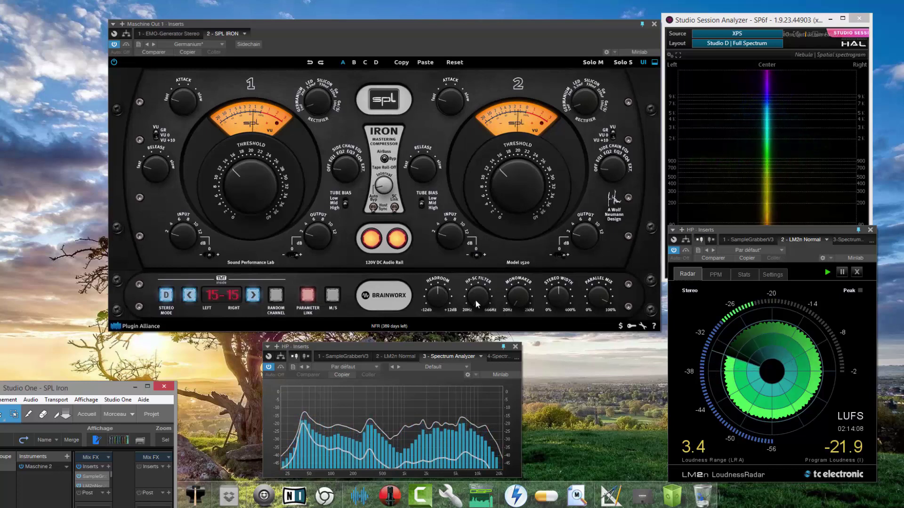
mouse_move(475, 299)
scroll(475, 301, "up", 3)
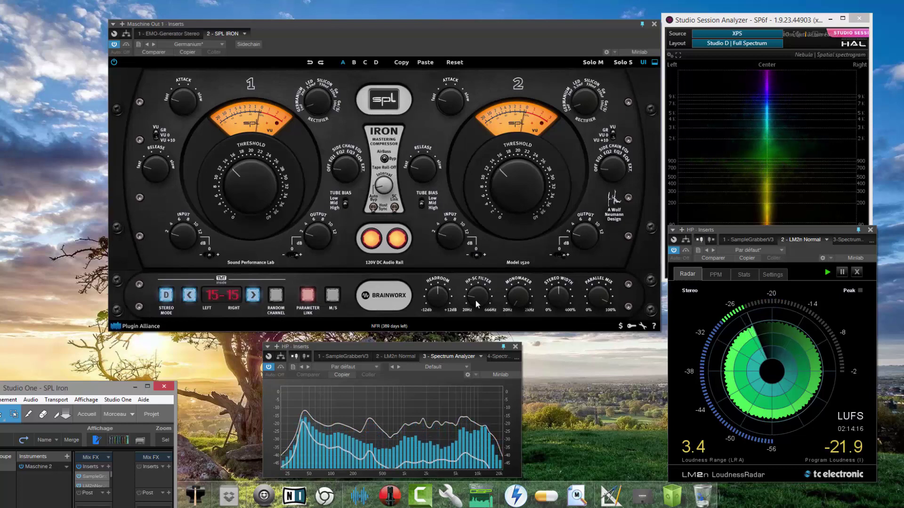
left_click(372, 237)
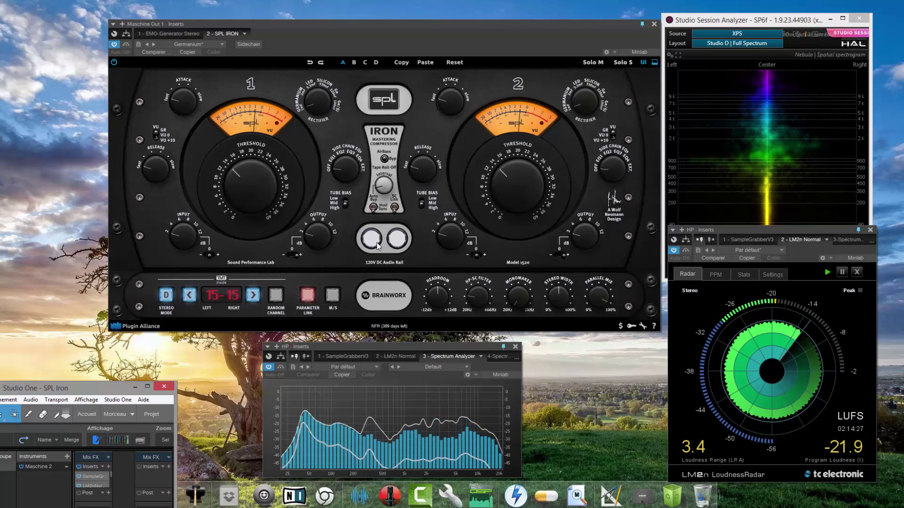
left_click(372, 240)
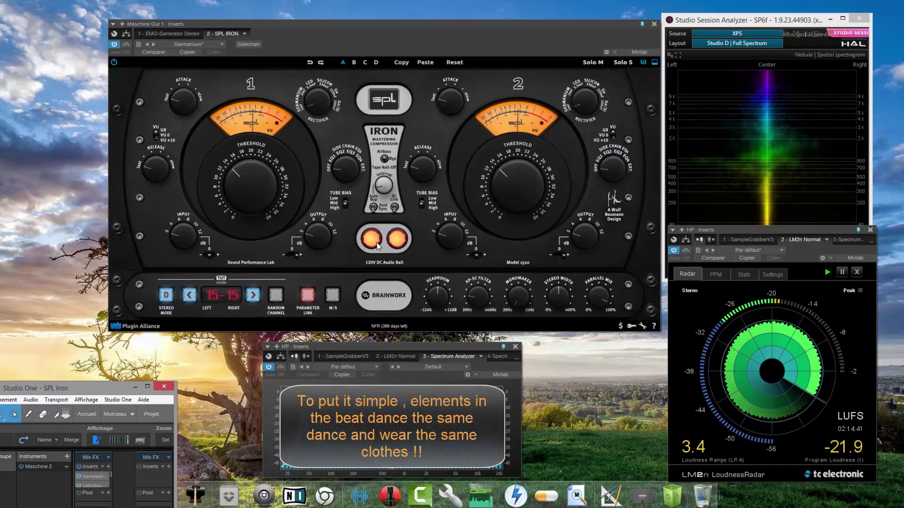
left_click(378, 245)
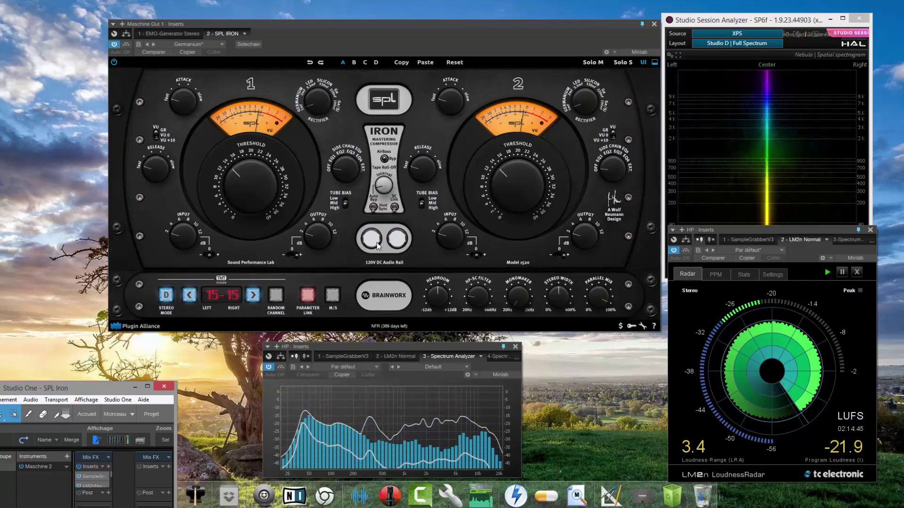
left_click(378, 245)
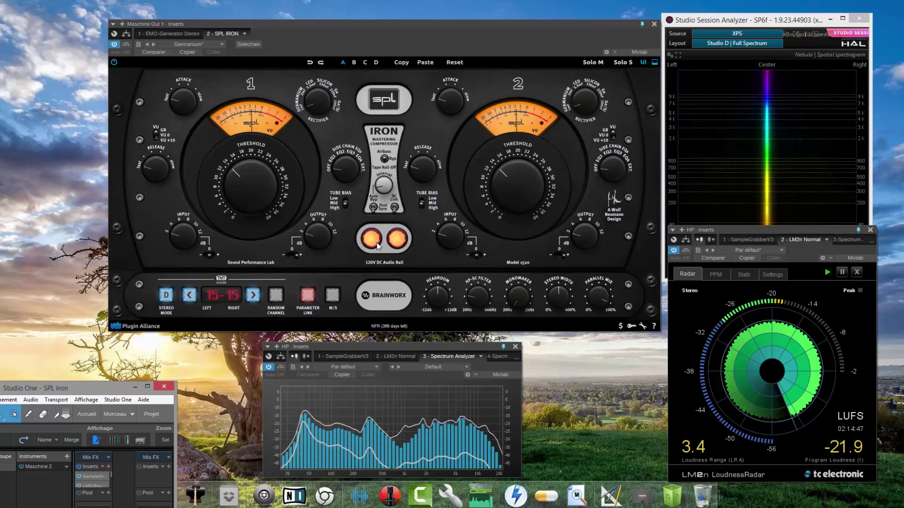
- Toggle stereo mode between D and A, leaving A (15-16), then cycle the audio rail off and on
left_click(167, 300)
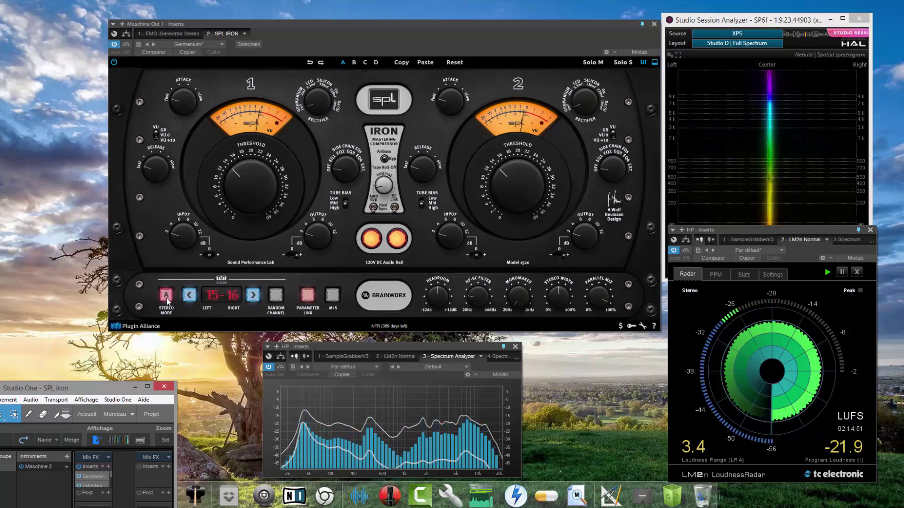
left_click(167, 300)
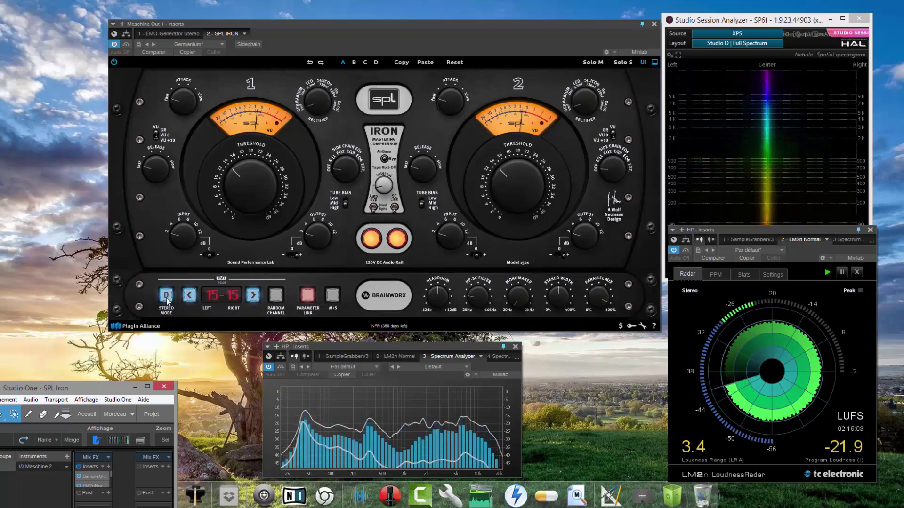
left_click(167, 298)
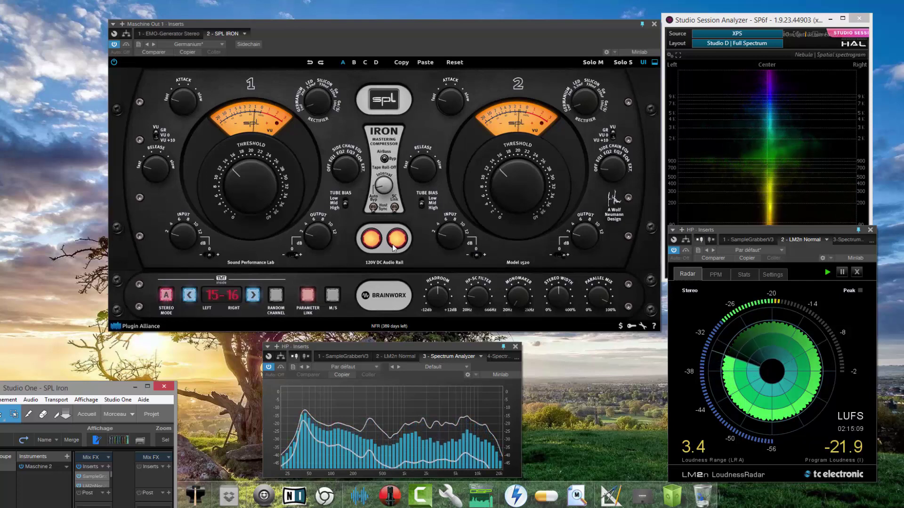
left_click(370, 241)
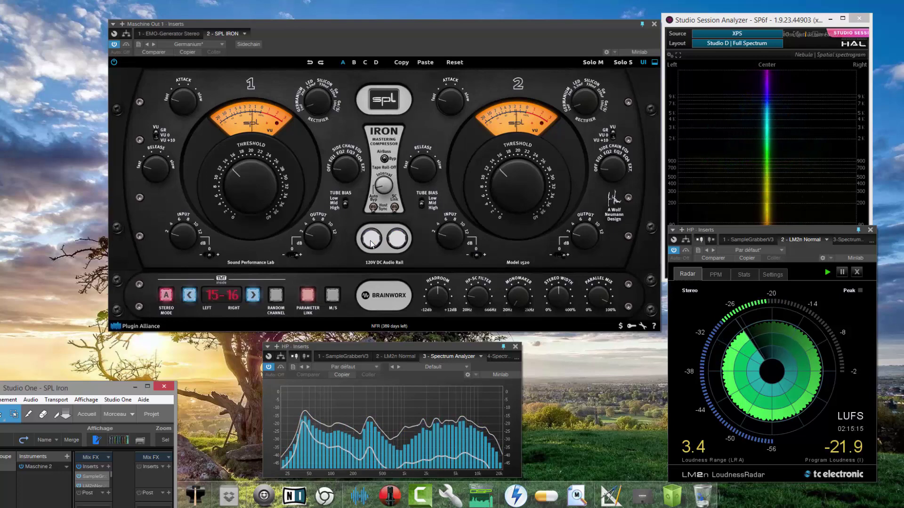
left_click(370, 241)
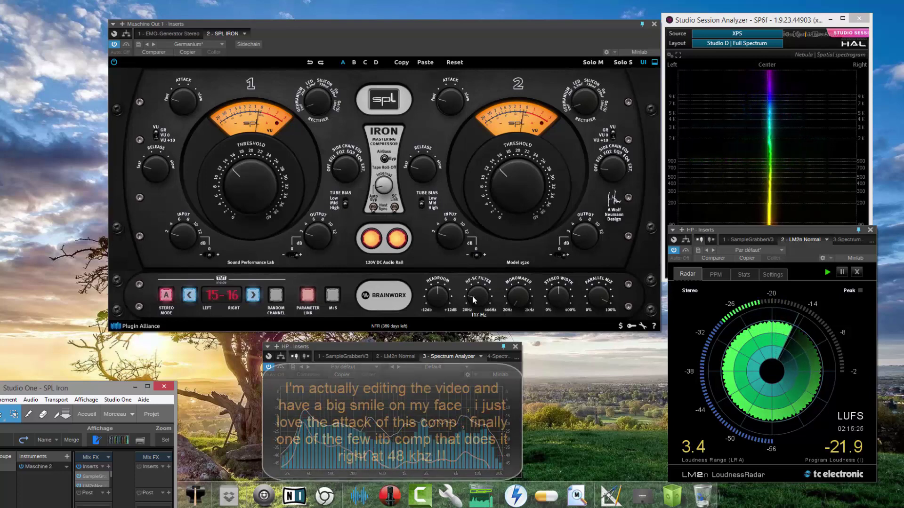
mouse_move(475, 297)
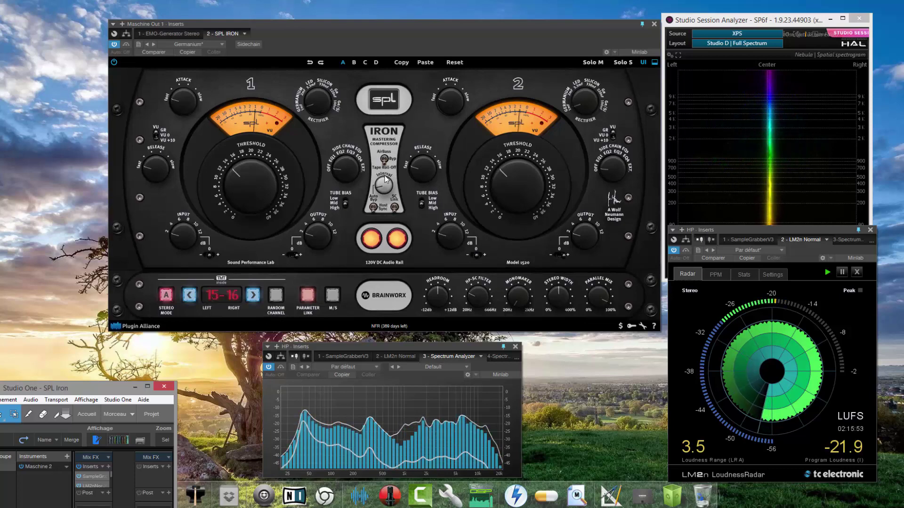
left_click(397, 239)
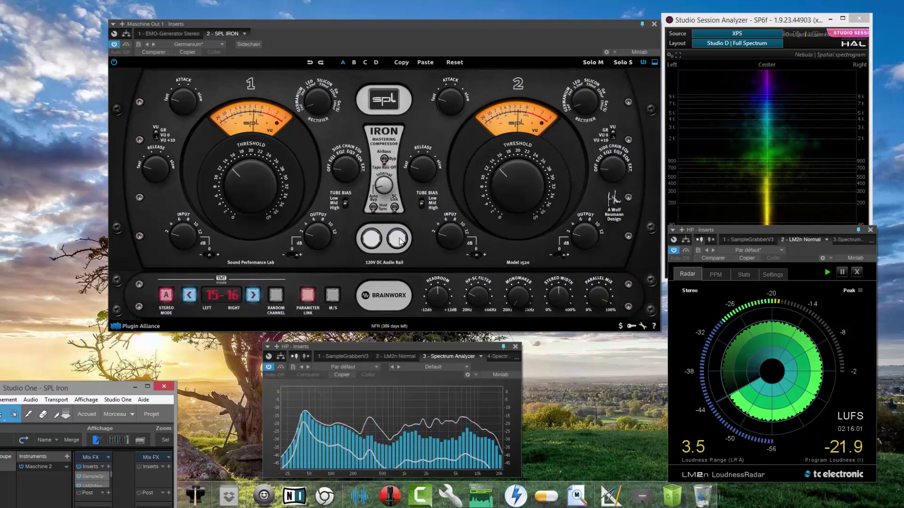
left_click(399, 241)
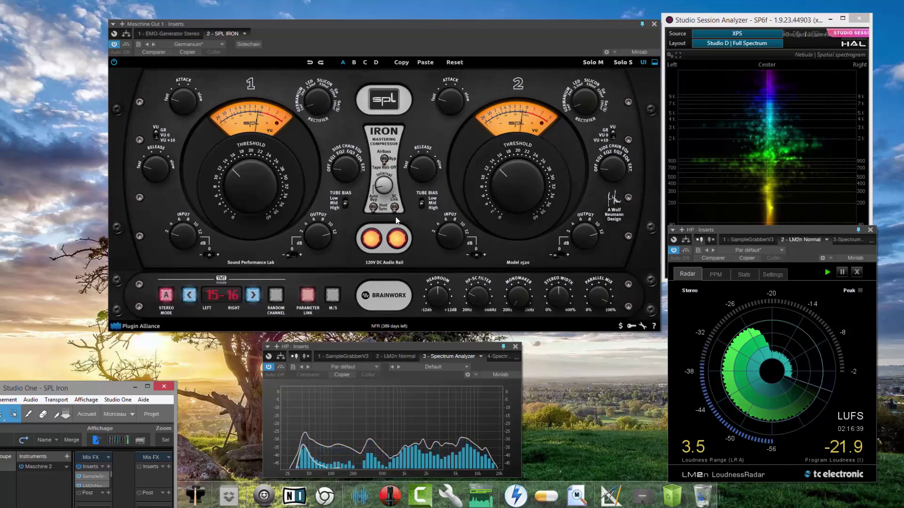
- Raise the Interval knob from Off to 3.3 s for timed auto-bypass
mouse_move(385, 189)
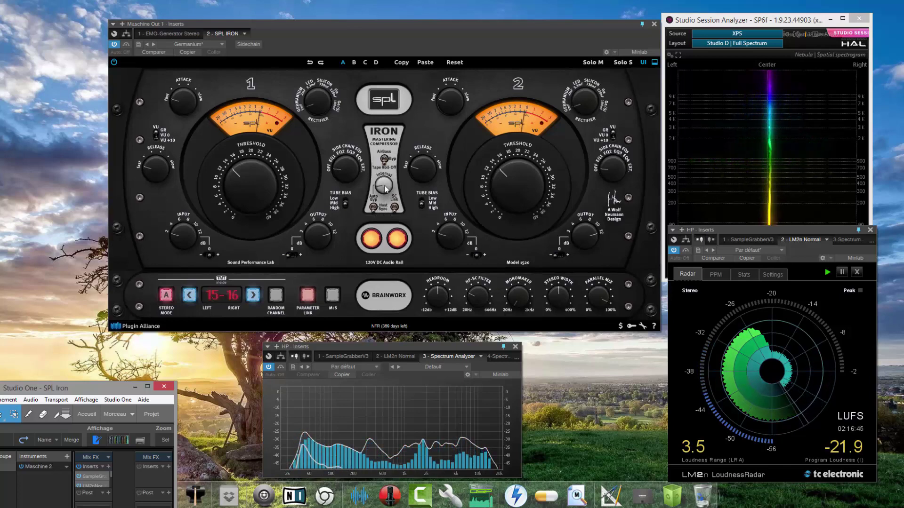
left_click_drag(385, 188, 380, 183)
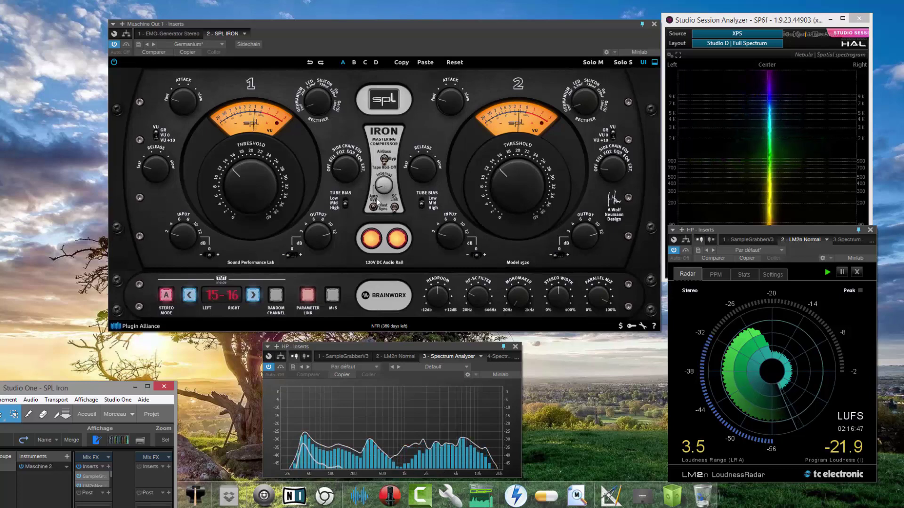
mouse_move(384, 189)
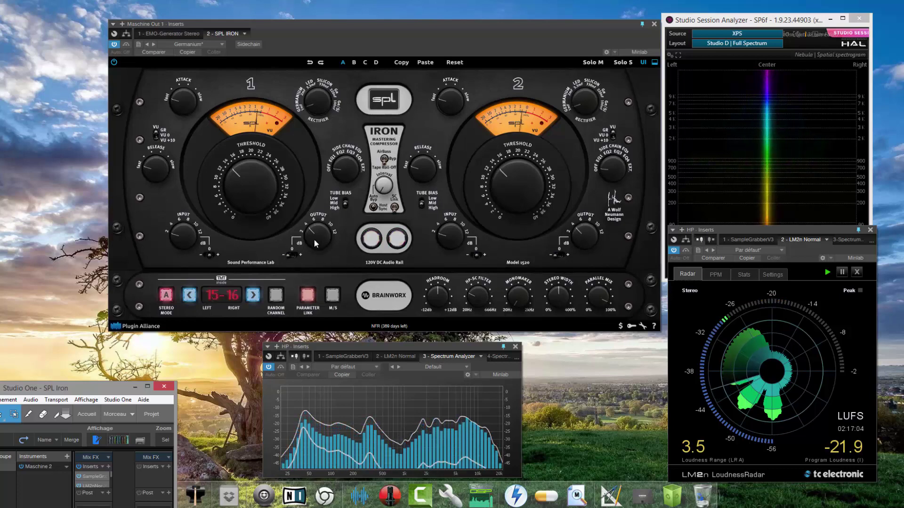
- Switch off SPL Iron's 120V audio rail so the beat plays unprocessed
left_click(387, 263)
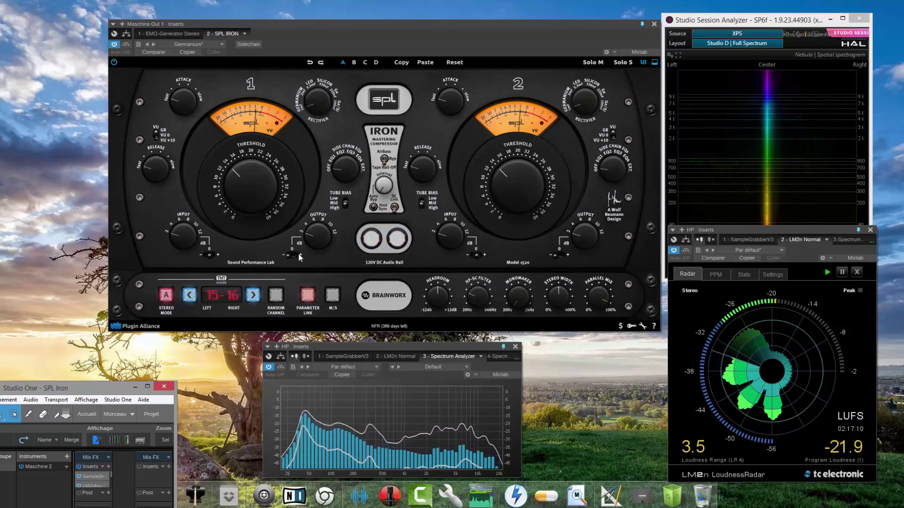
left_click(422, 262)
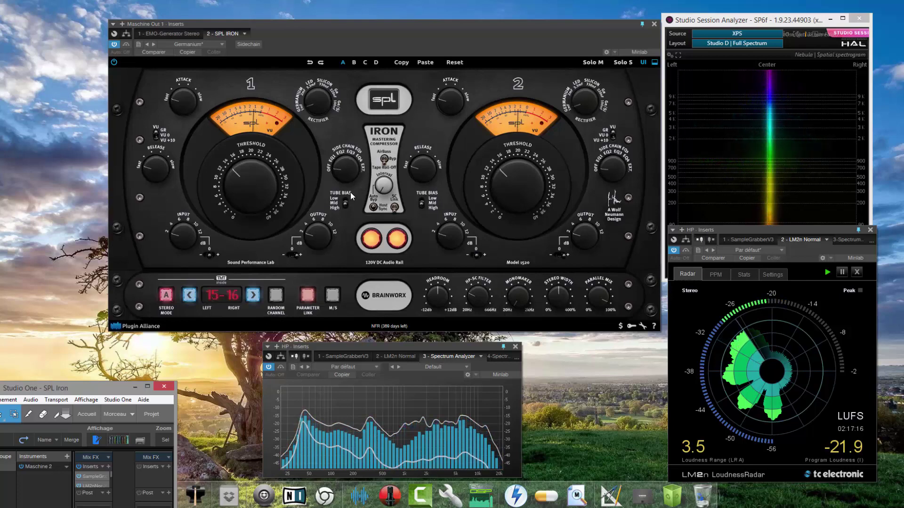
left_click(373, 246)
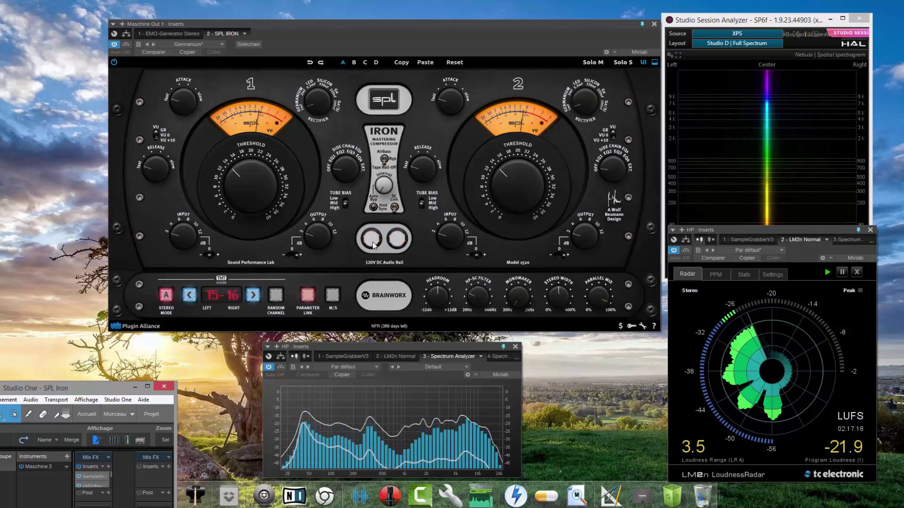
- Relight the 120V audio rail and lower the sidechain high-pass filter frequency
left_click(372, 239)
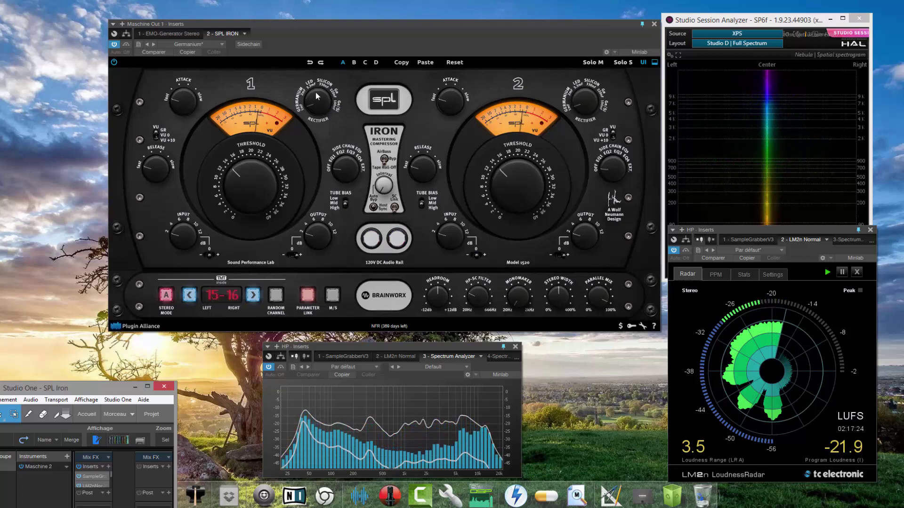
left_click(384, 243)
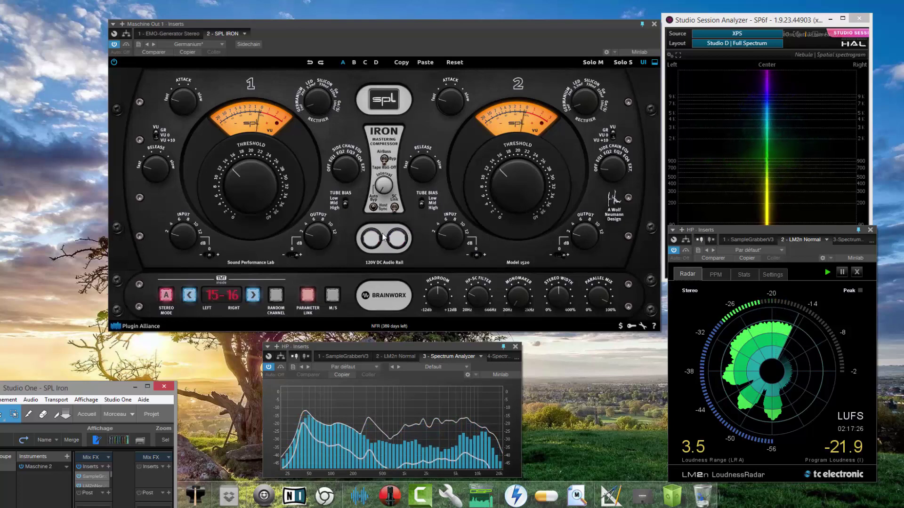
left_click(384, 237)
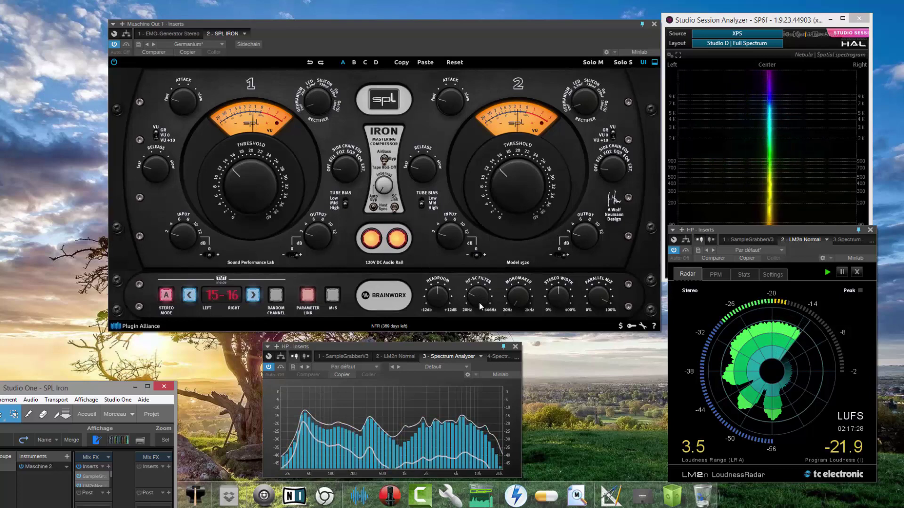
left_click_drag(478, 299, 479, 313)
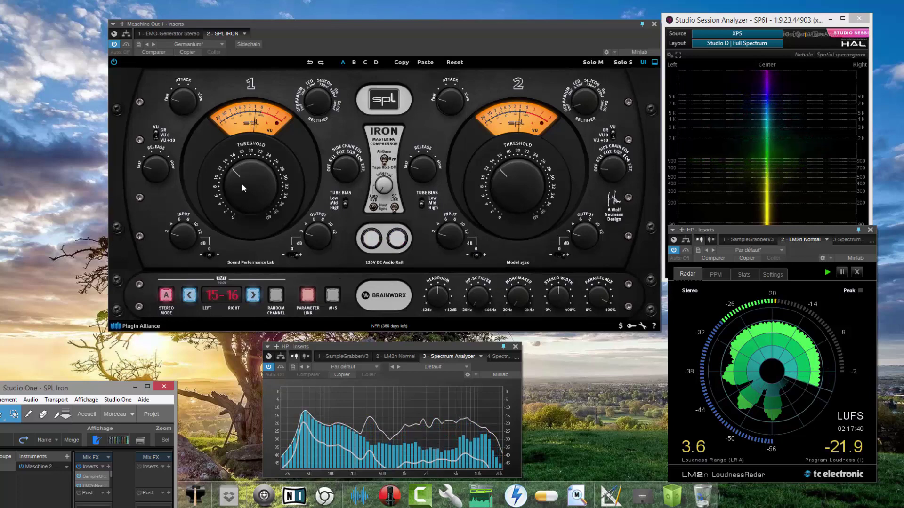
- Lower channel 1 threshold from 14 to 10 and turn the rectifier past LED to Silicon 330 nF
left_click_drag(242, 184, 240, 188)
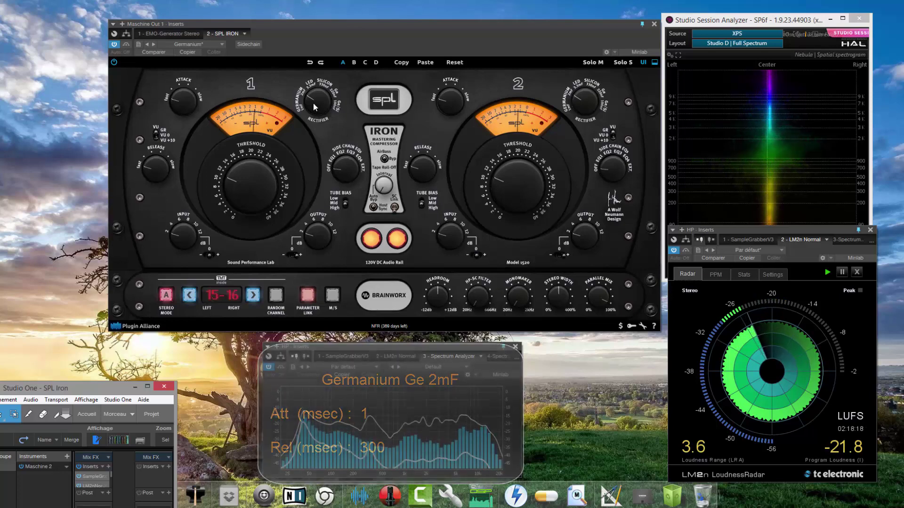
left_click_drag(315, 106, 315, 93)
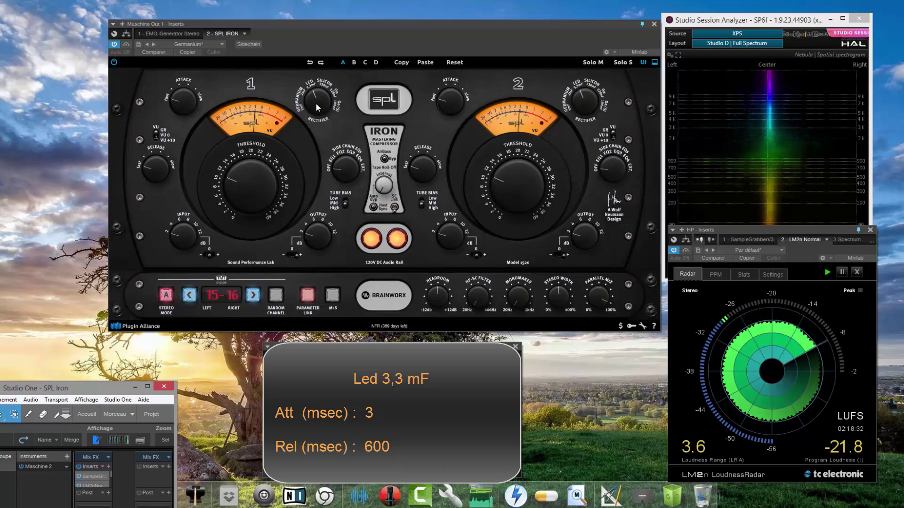
left_click_drag(318, 107, 317, 97)
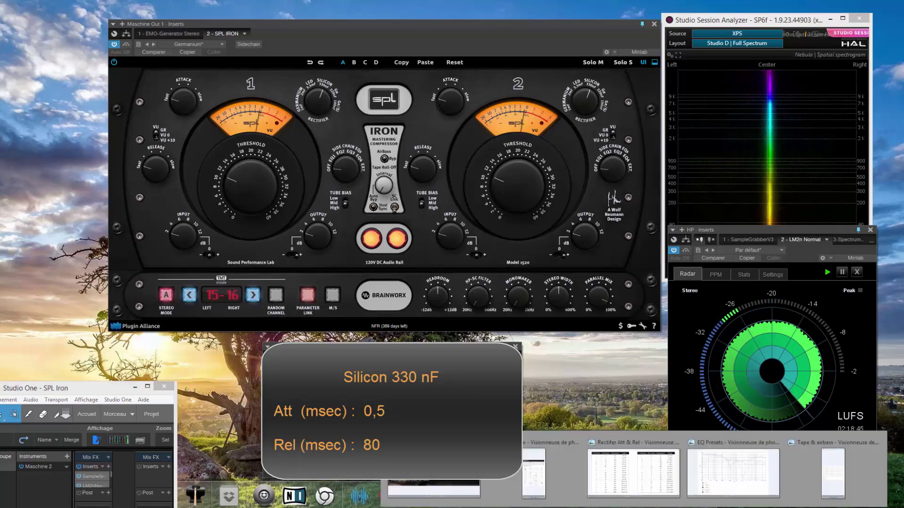
left_click(633, 473)
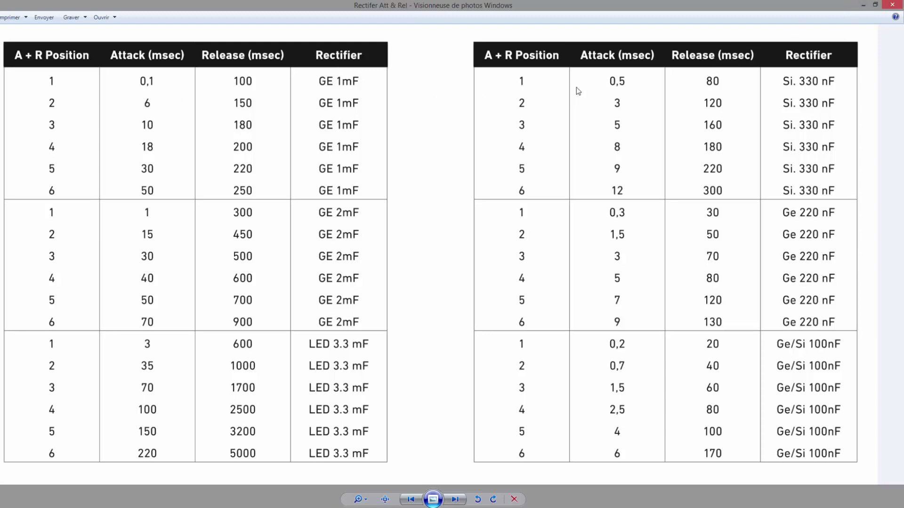
left_click(865, 5)
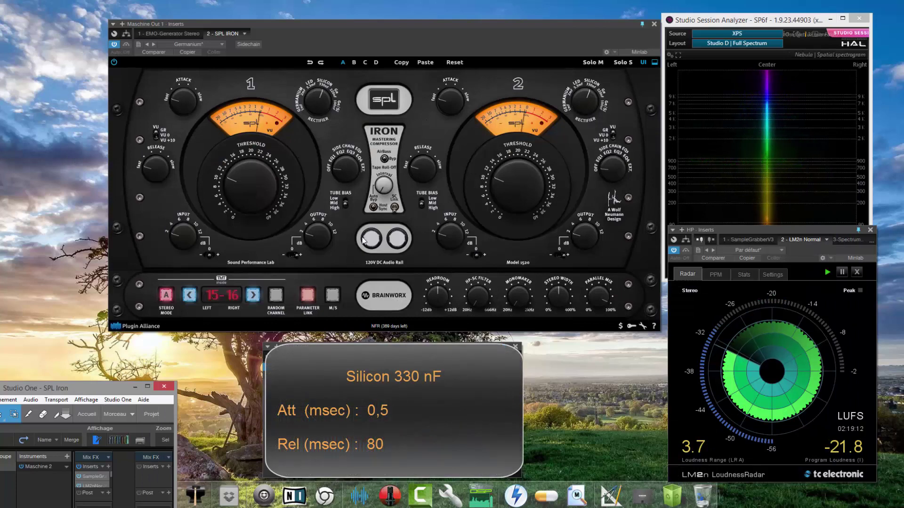
- Relight the audio rail and turn the rectifier through Ge 220 nF to Ge/Si 100 nF
left_click(395, 241)
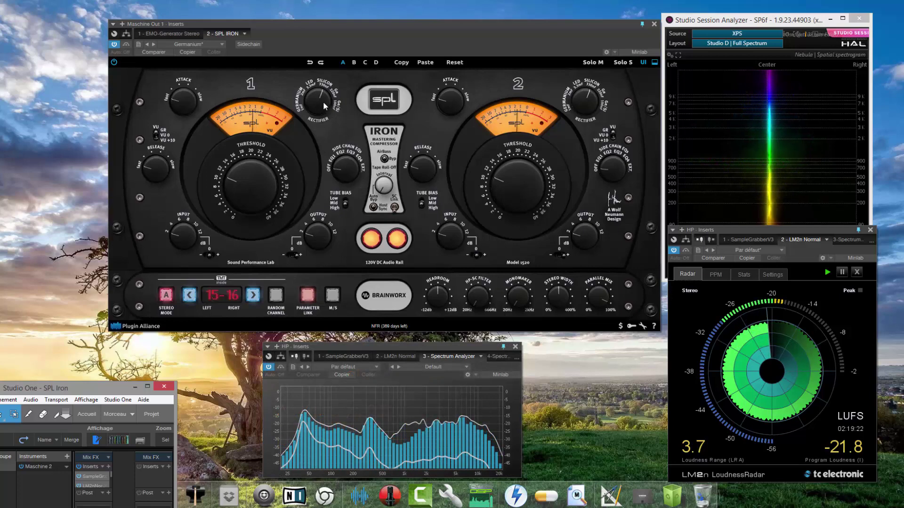
left_click_drag(323, 100, 323, 92)
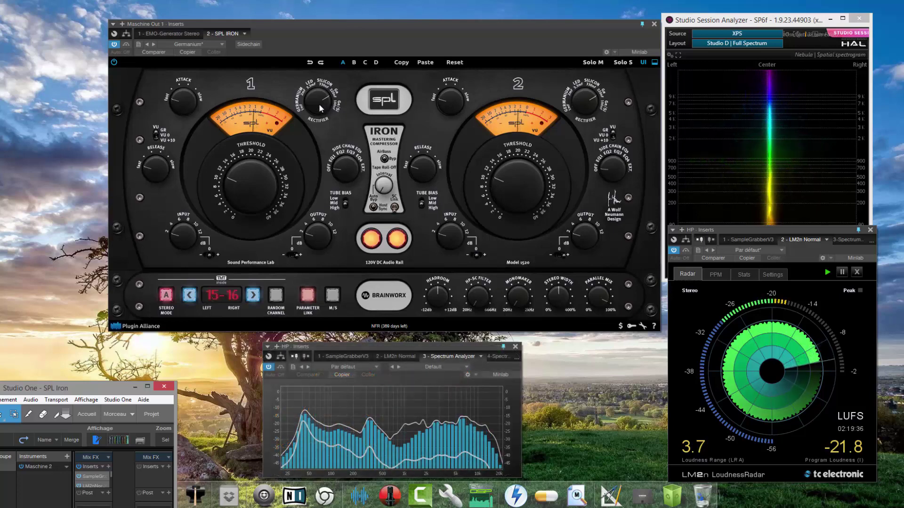
left_click(339, 112)
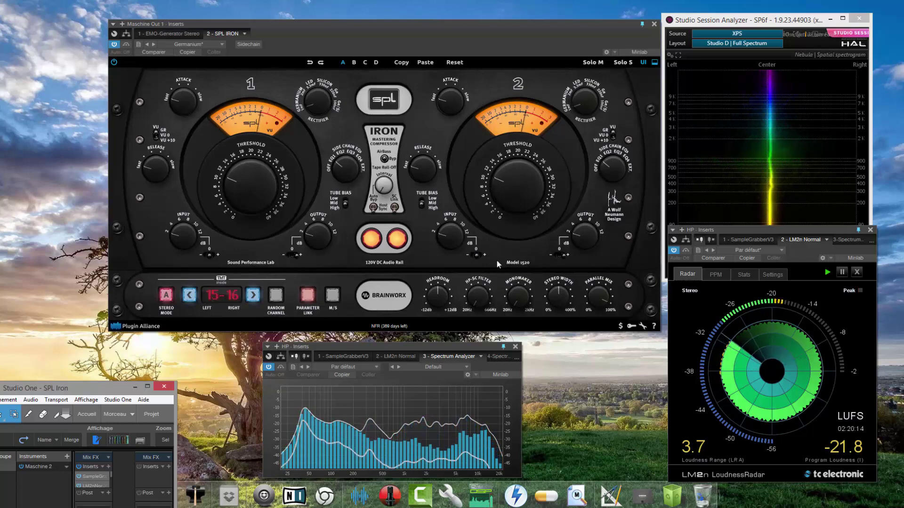
mouse_move(642, 495)
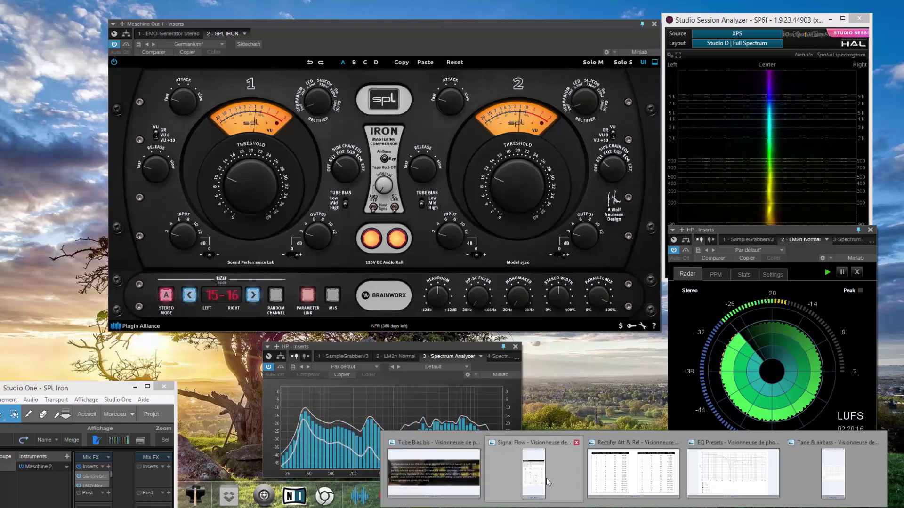
- Bring up the EQ Presets frequency chart, then close it in Windows Photo Viewer
left_click(753, 476)
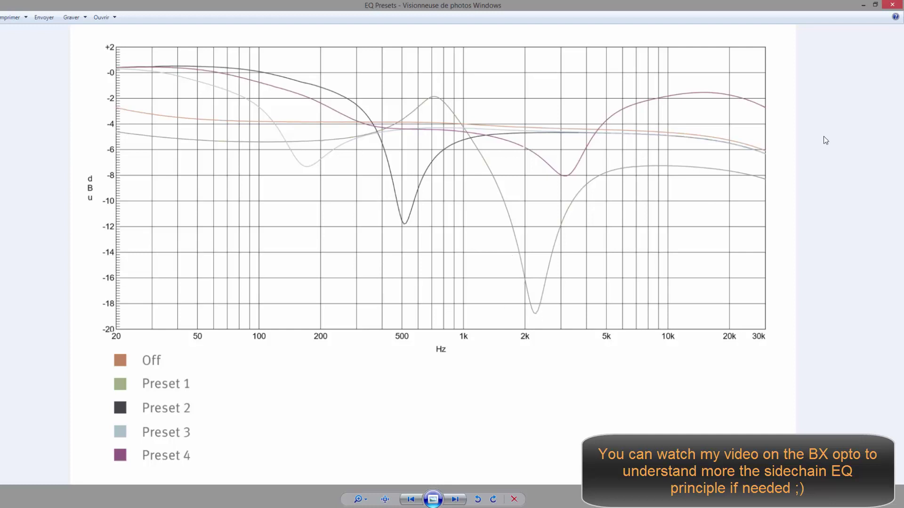
left_click(892, 5)
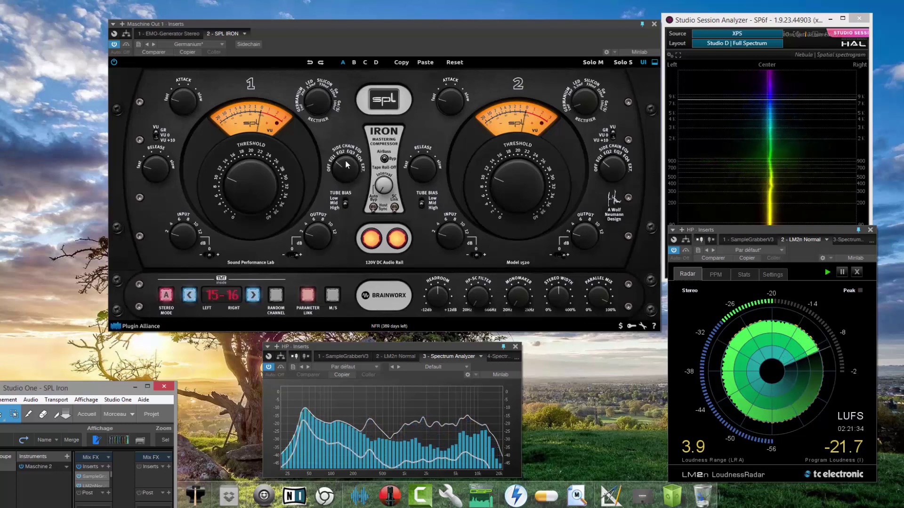
- Turn SPL Iron's Side Chain EQ knob to the EQ2 curve
left_click_drag(345, 164, 352, 167)
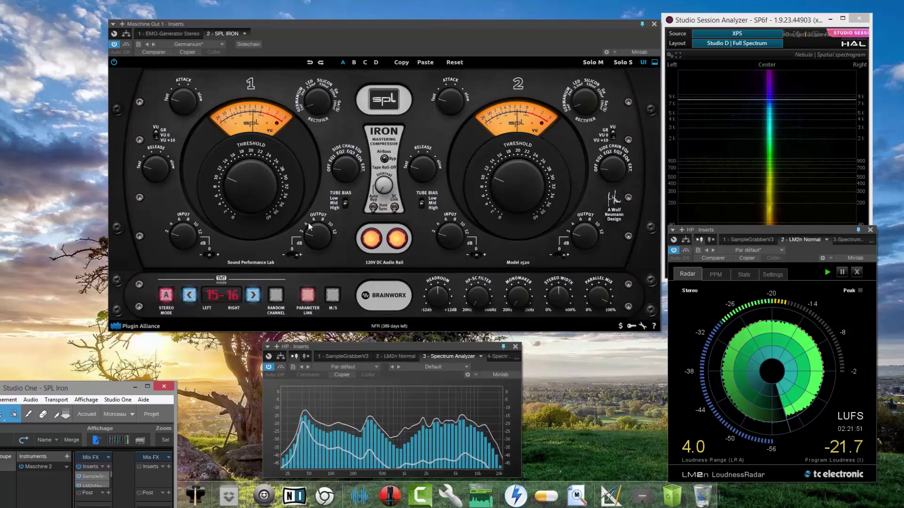
- Maximize Studio One and bring up the Maschine beat's instrument window
left_click_drag(111, 386, 80, 294)
double_click(79, 294)
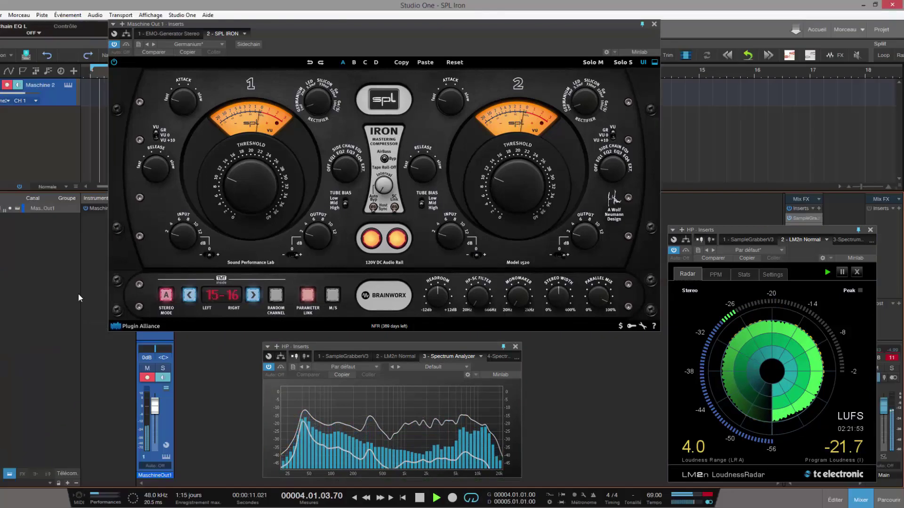
left_click(165, 457)
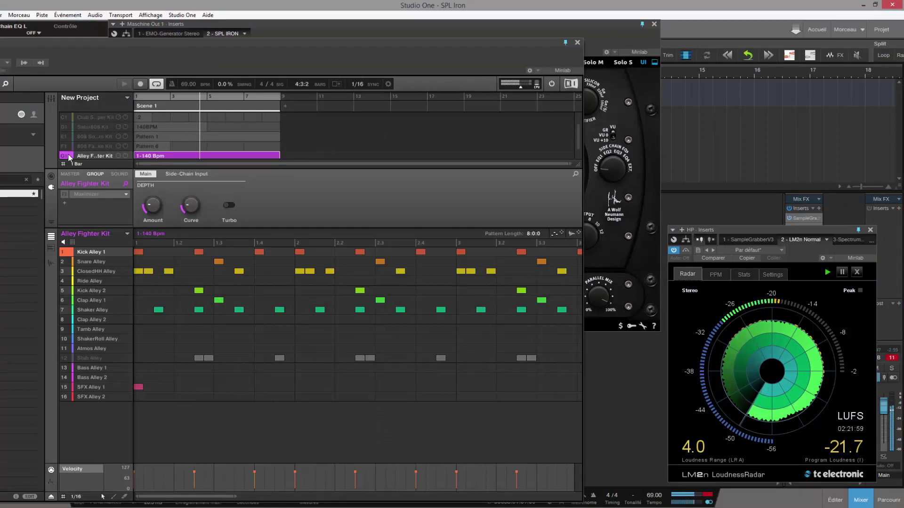
- Unmute sound slot 12, Stab Alley, and close the Maschine window
scroll(75, 154, "up", 1)
scroll(76, 152, "up", 1)
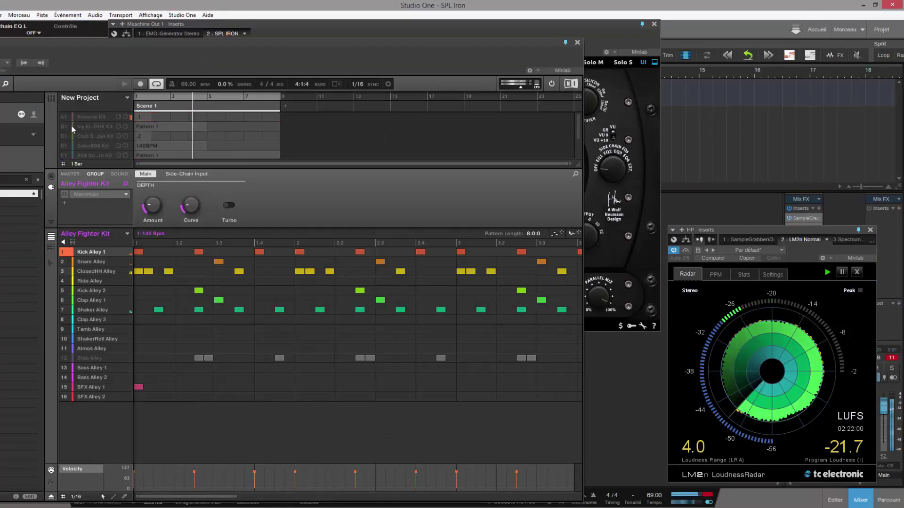
scroll(117, 147, "down", 1)
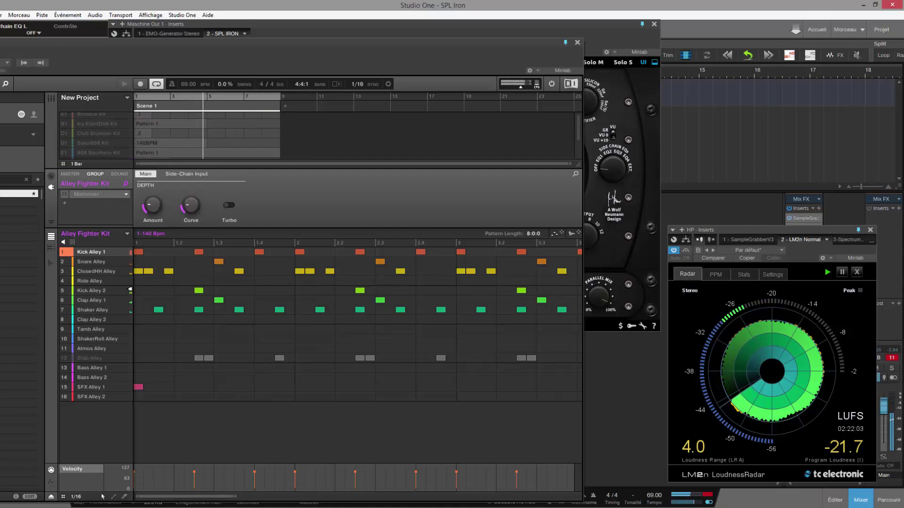
left_click(70, 361)
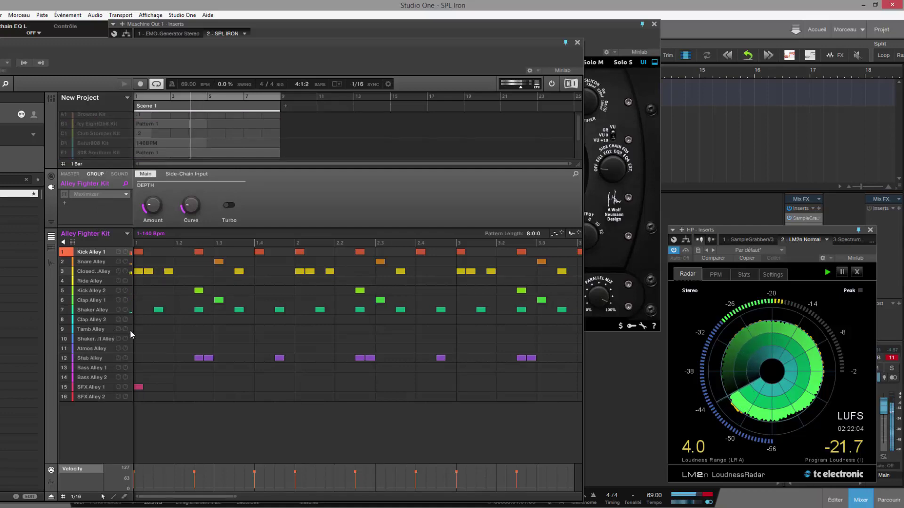
left_click(578, 44)
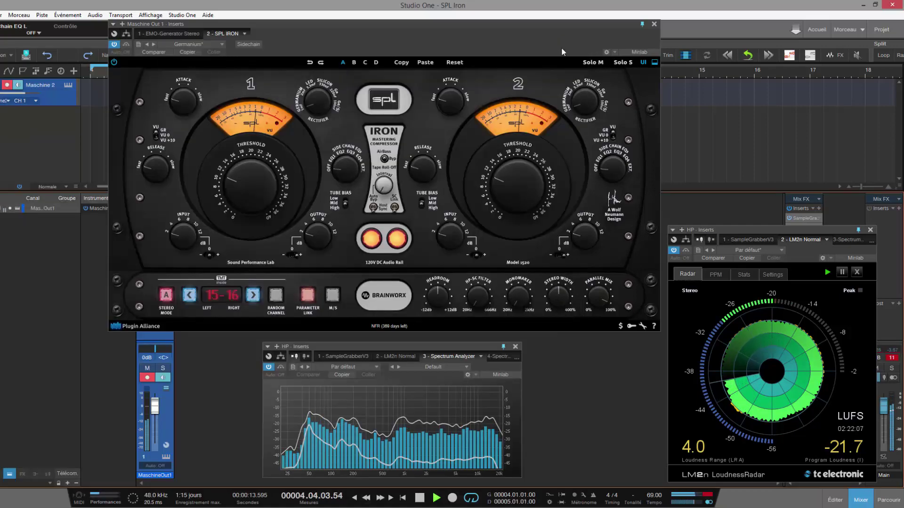
- Shrink the Studio One window, move it aside, and bring the stereo spectrogram forward
key("super+Down")
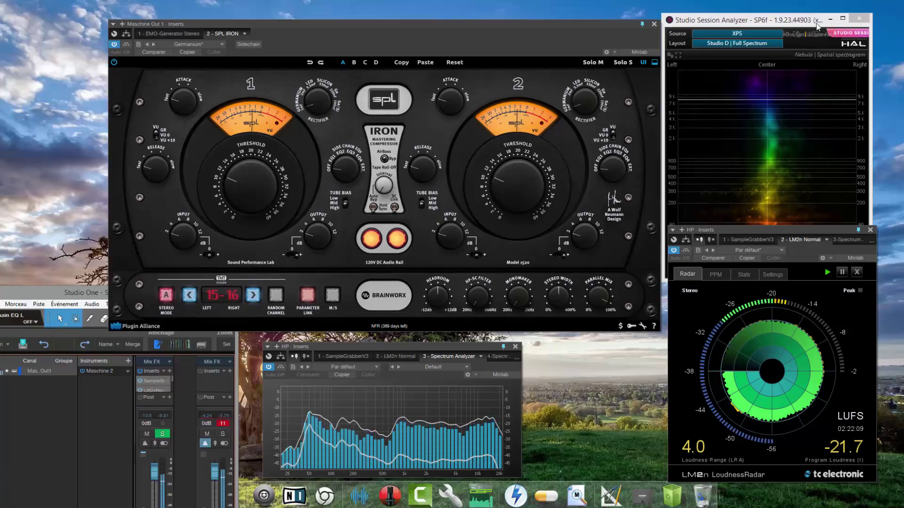
left_click_drag(56, 295, 5, 431)
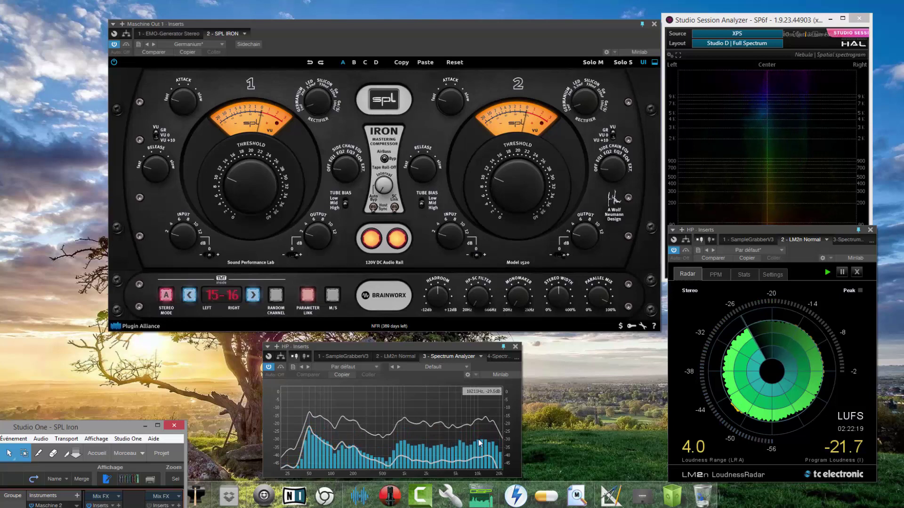
left_click(789, 165)
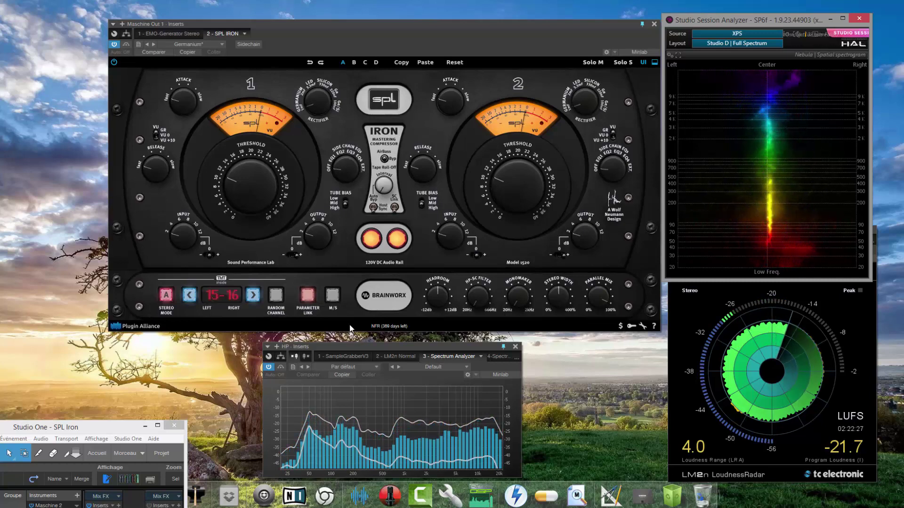
- A/B the SPL Iron stereo mode between A and D, ending on A, with the loudness meter moved clear
left_click(166, 297)
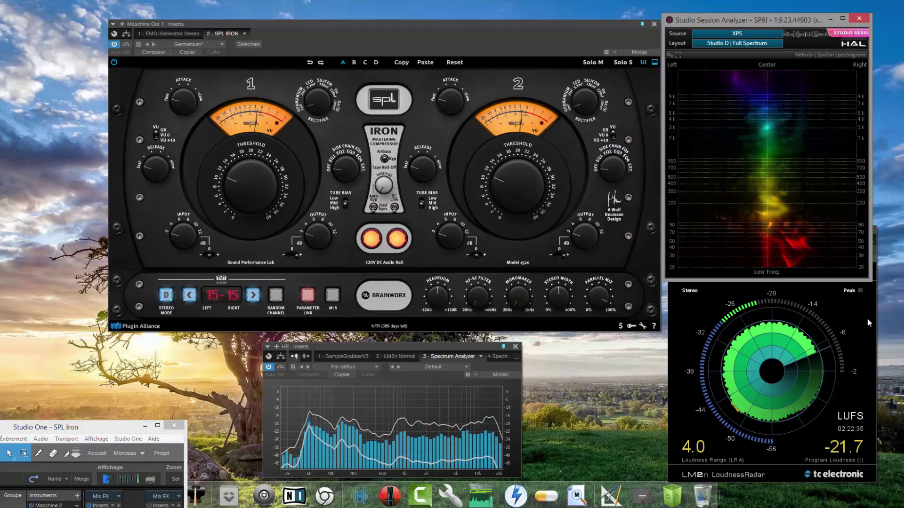
left_click_drag(815, 231, 818, 303)
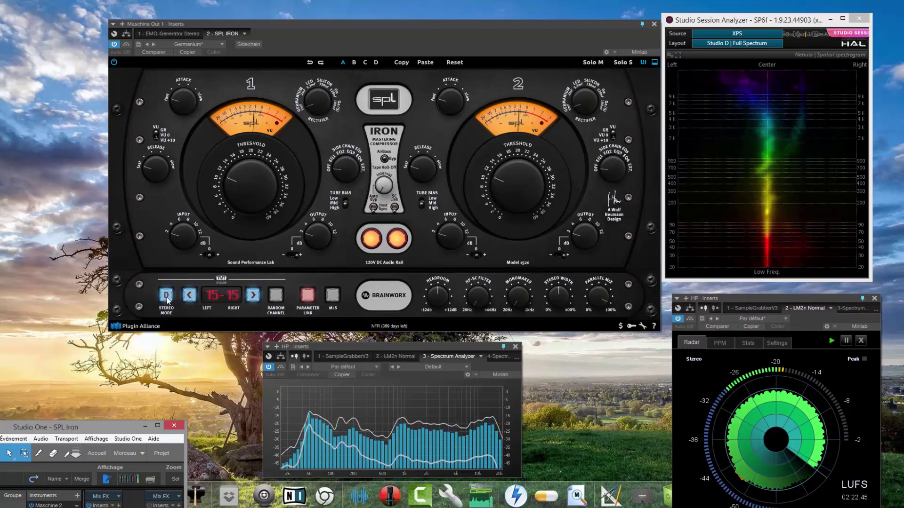
left_click(167, 296)
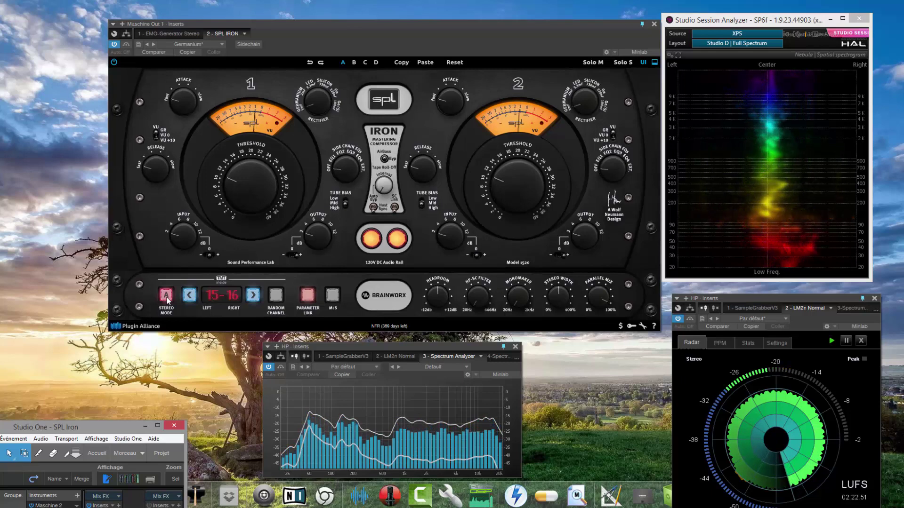
left_click(167, 300)
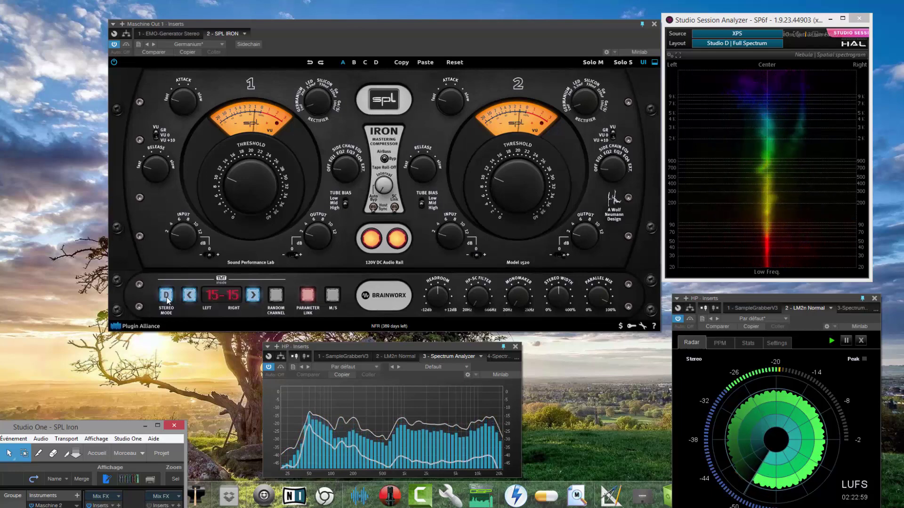
left_click(167, 300)
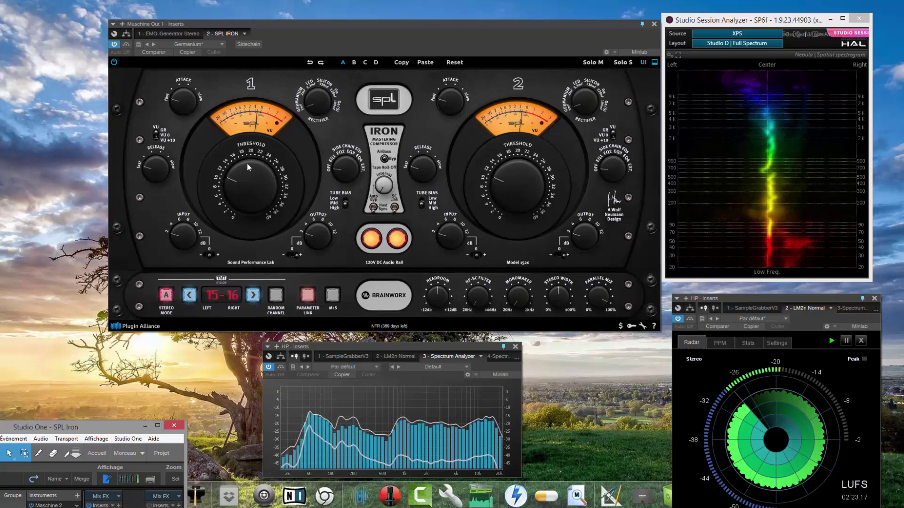
- Raise the linked SPL Iron Threshold from about 10 to about 16
left_click_drag(240, 183, 242, 180)
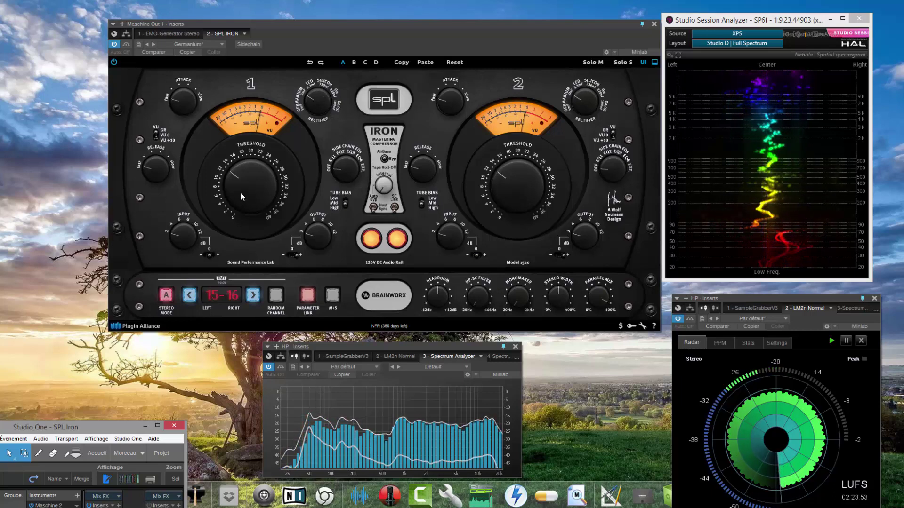
left_click(373, 240)
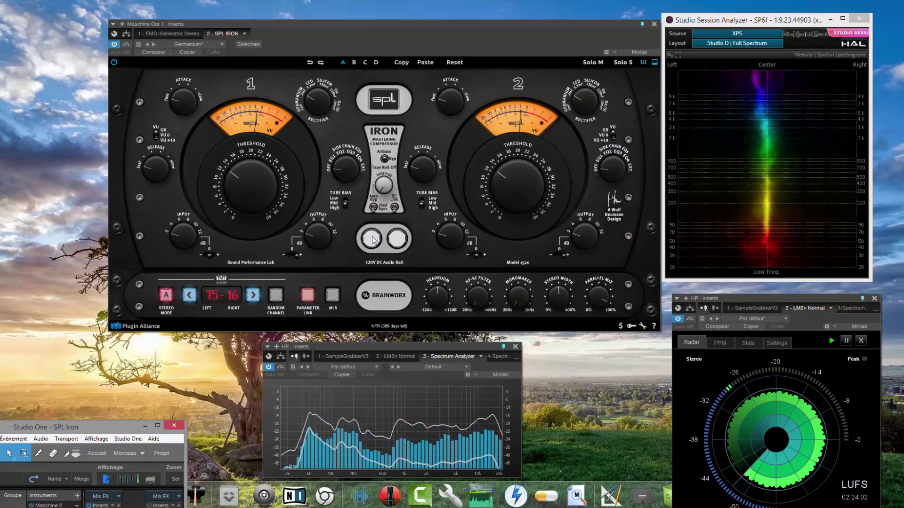
left_click(373, 241)
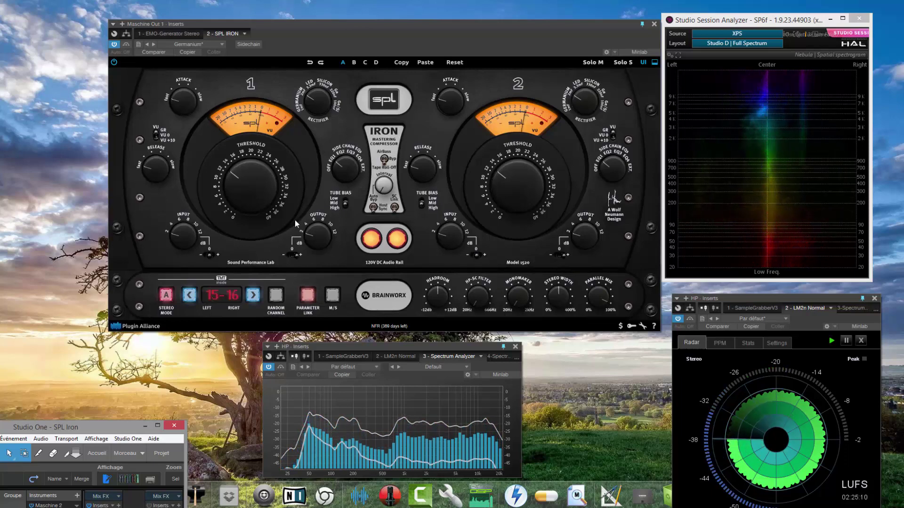
- Nudge the SPL Iron channel 1 Threshold knob slightly higher
left_click_drag(253, 190, 241, 185)
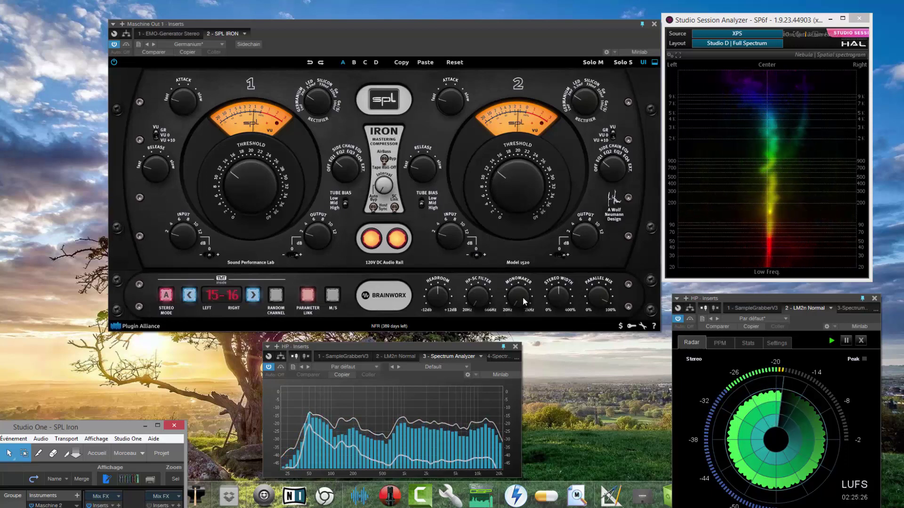
- Sweep the Monomaker frequency up to about 198 Hz, then ease it back to around 176 Hz
scroll(519, 295, "down", 3)
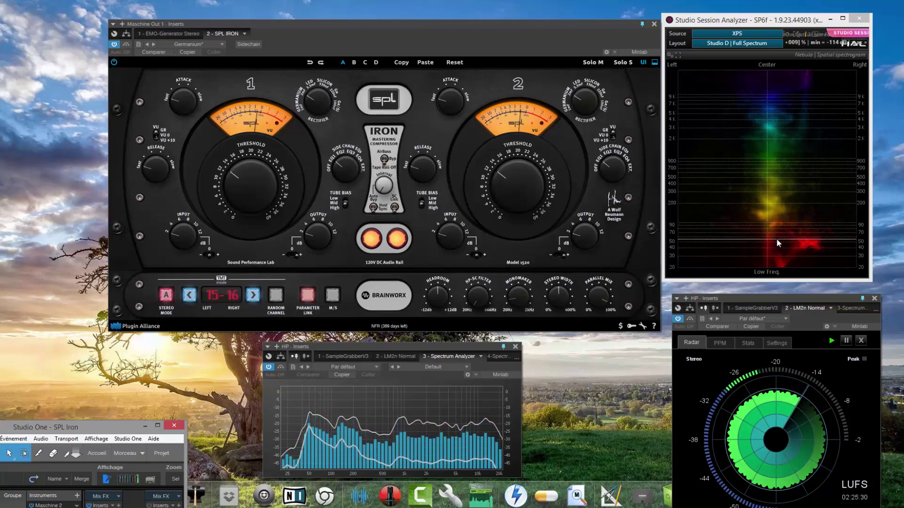
scroll(521, 292, "up", 2)
scroll(522, 295, "up", 3)
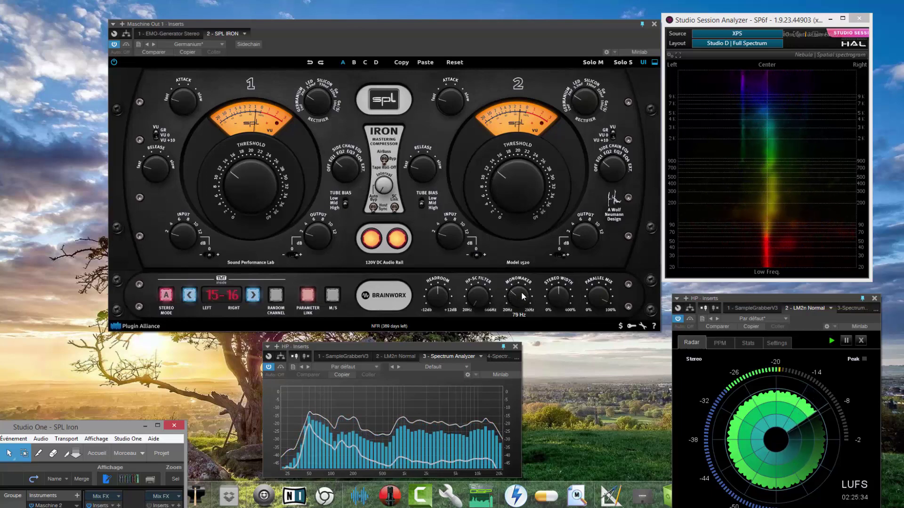
scroll(523, 294, "up", 2)
scroll(522, 294, "up", 1)
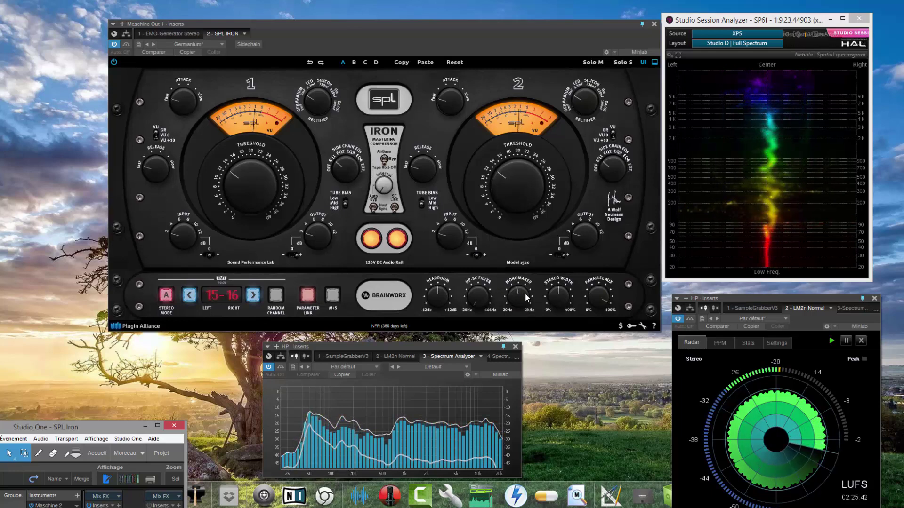
scroll(524, 296, "up", 2)
scroll(524, 296, "up", 1)
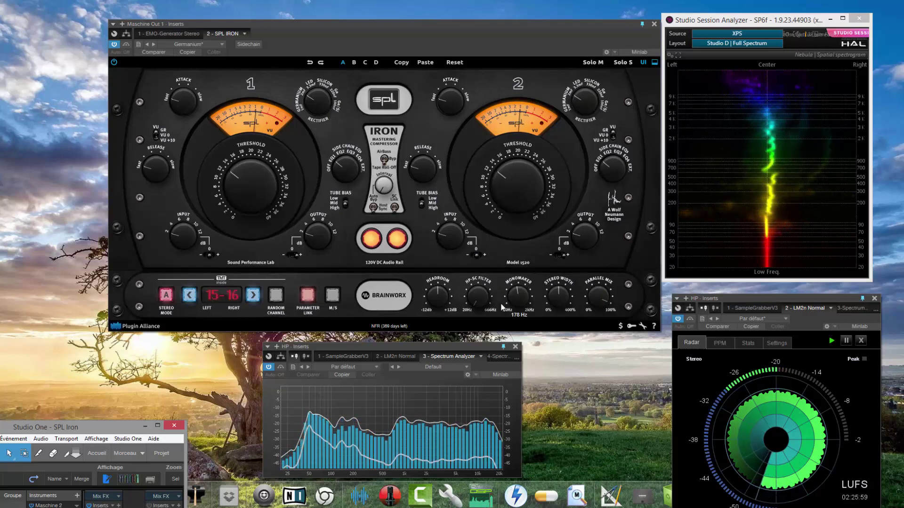
scroll(520, 297, "down", 5)
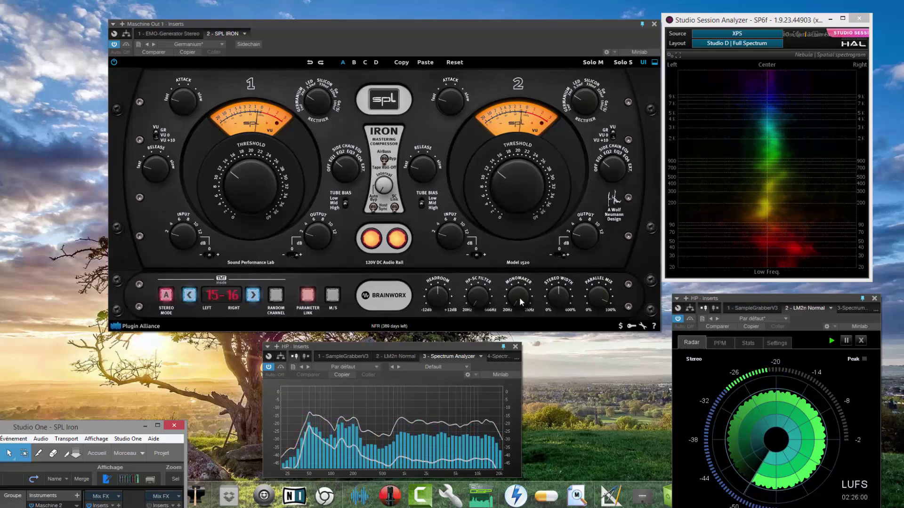
- Set the Monomaker to 57 Hz and the Stereo Width to 101%
left_click_drag(520, 302, 514, 262)
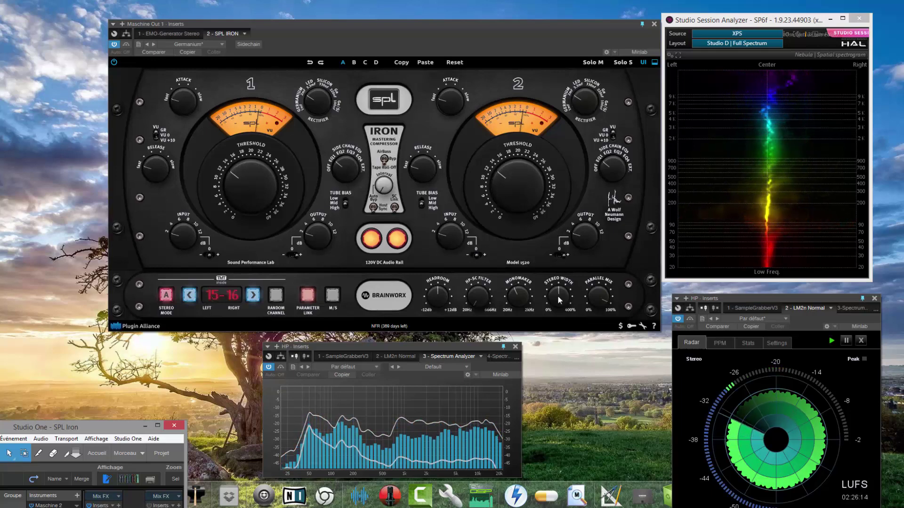
left_click_drag(560, 299, 559, 292)
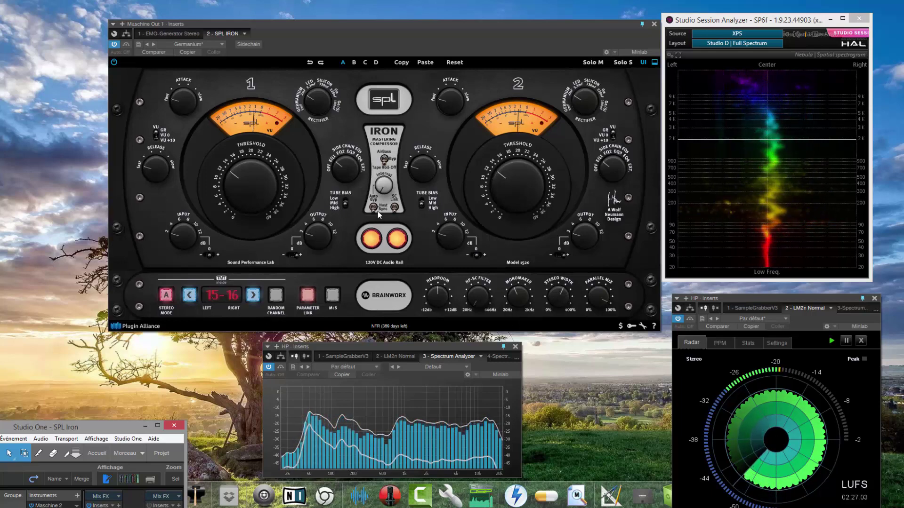
- Switch off the SPL Iron 120V audio rail to hear the master bus uncompressed
left_click(374, 241)
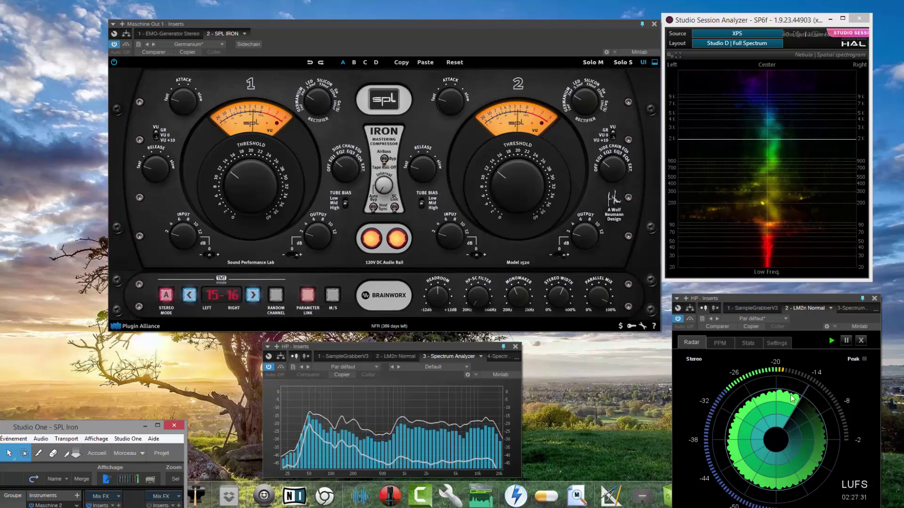
left_click_drag(270, 194, 239, 183)
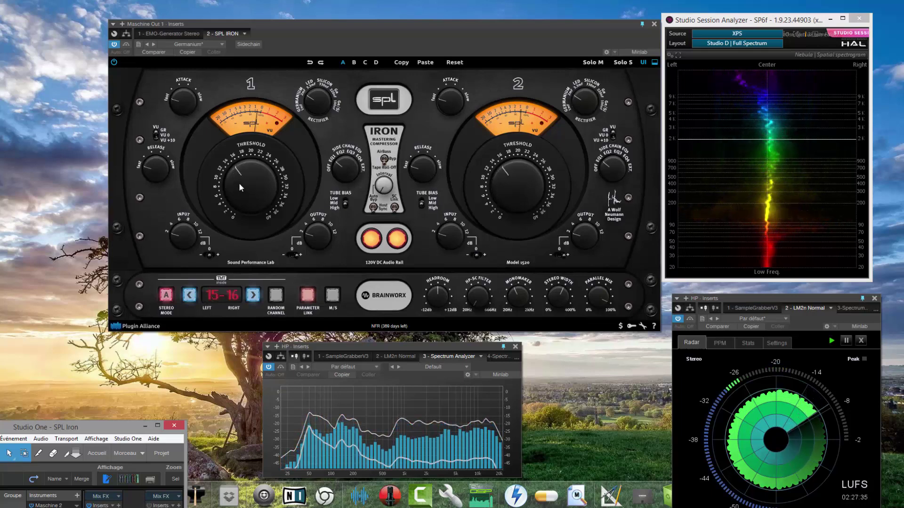
left_click_drag(239, 183, 239, 180)
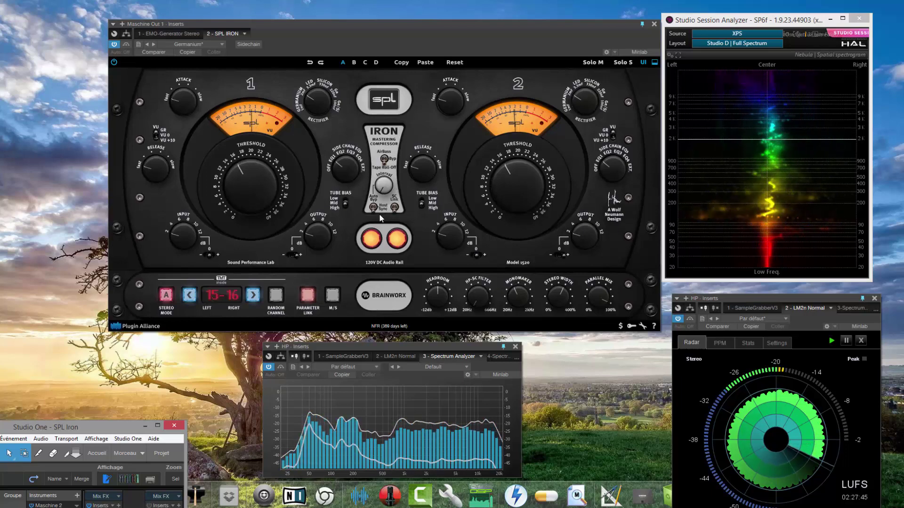
mouse_move(385, 190)
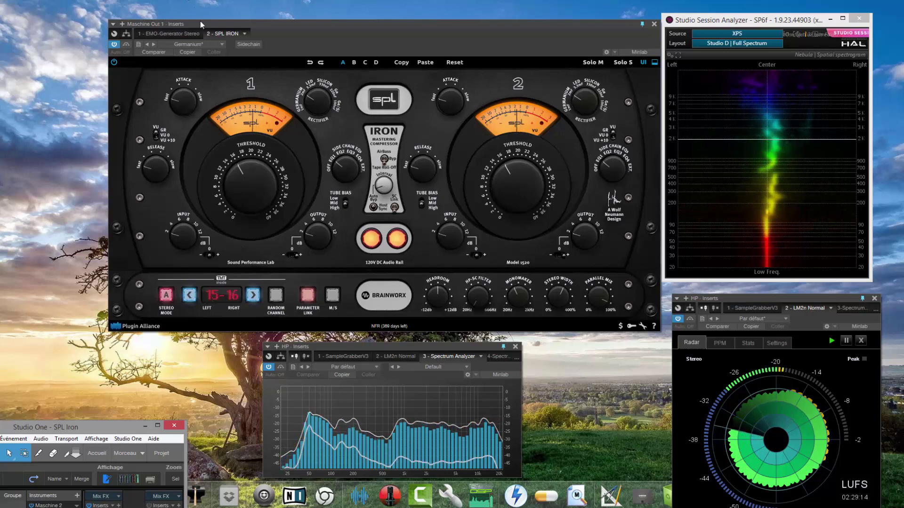
- Store the current SPL Iron settings as a new preset named 'Yep'
left_click(139, 44)
left_click(153, 53)
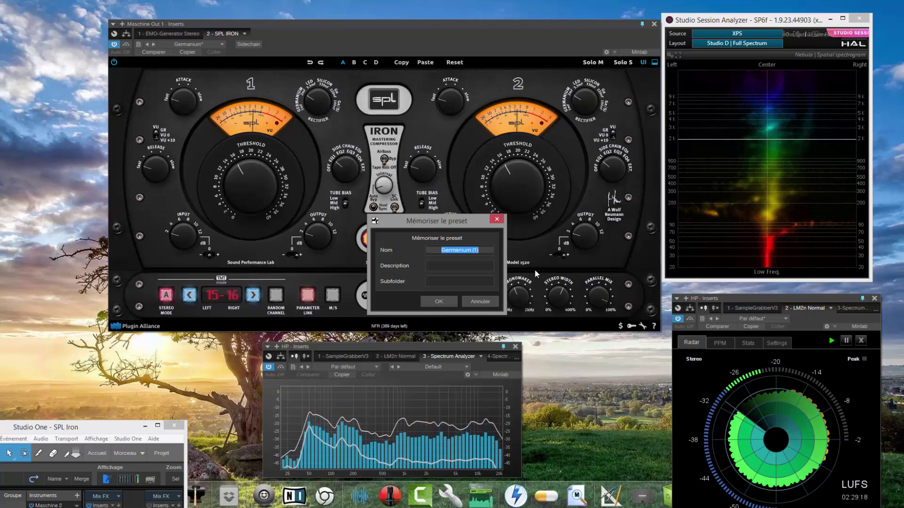
type("Yep")
key("Return")
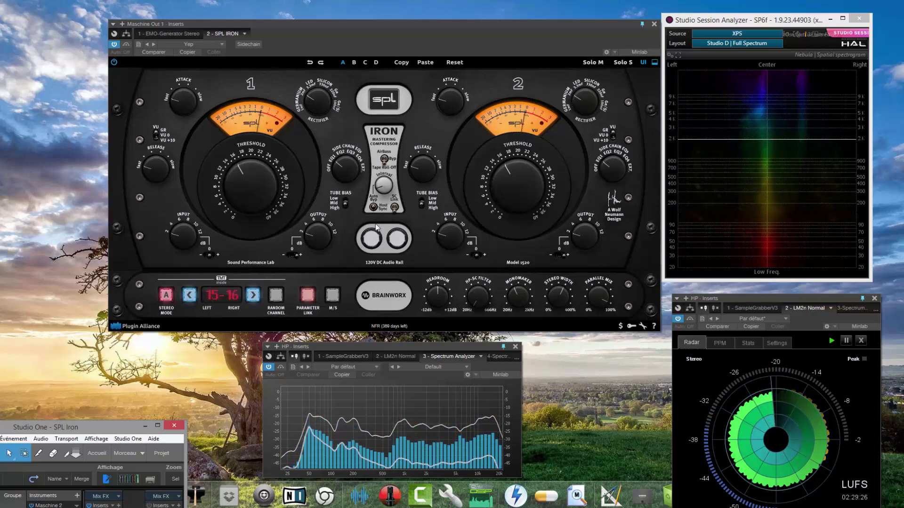
- Toggle the compressor on and off for comparison, then maximize Studio One
left_click(371, 239)
left_click(371, 239)
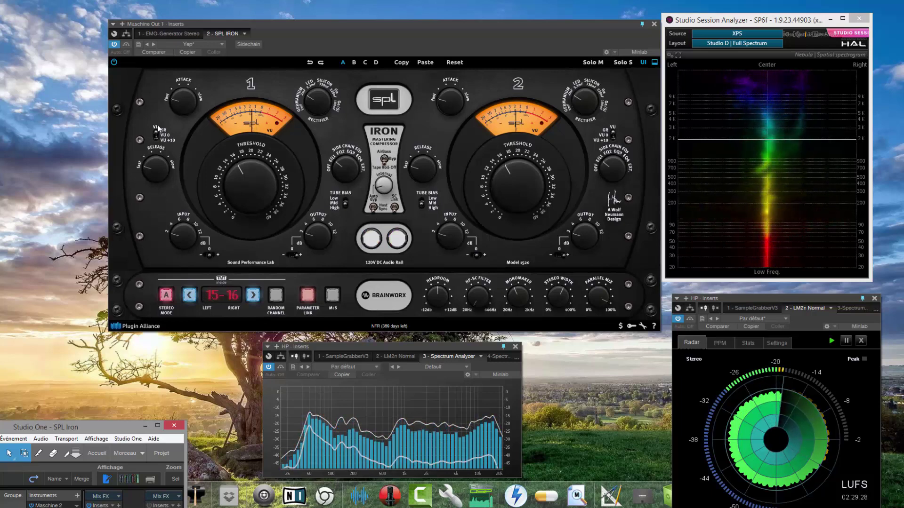
left_click(158, 428)
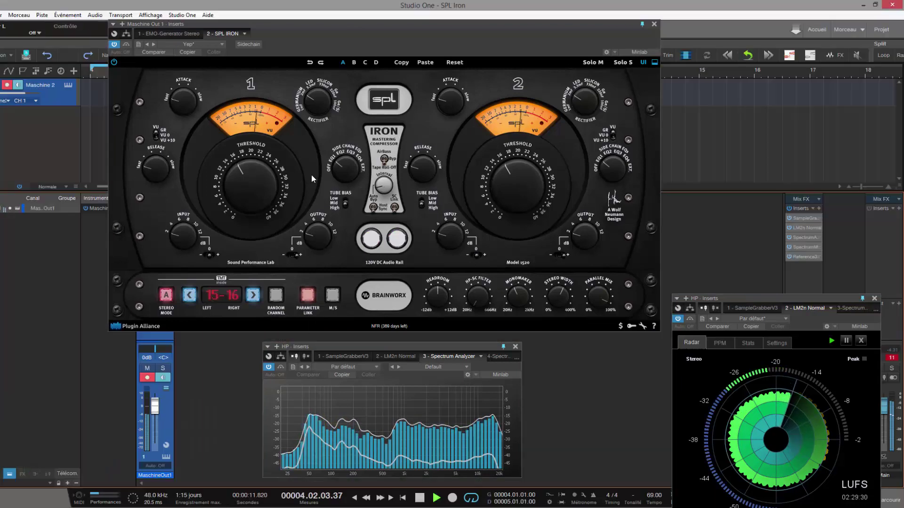
- In Maschine, audition the Brownie Kit, B1, D1, E1 and Alley Fighter Kit patterns
left_click(166, 456)
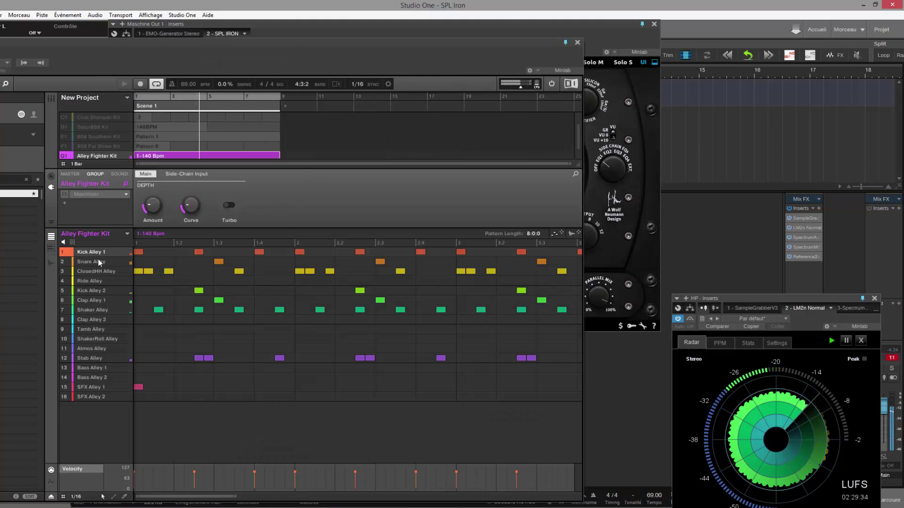
scroll(80, 141, "up", 2)
left_click(68, 117)
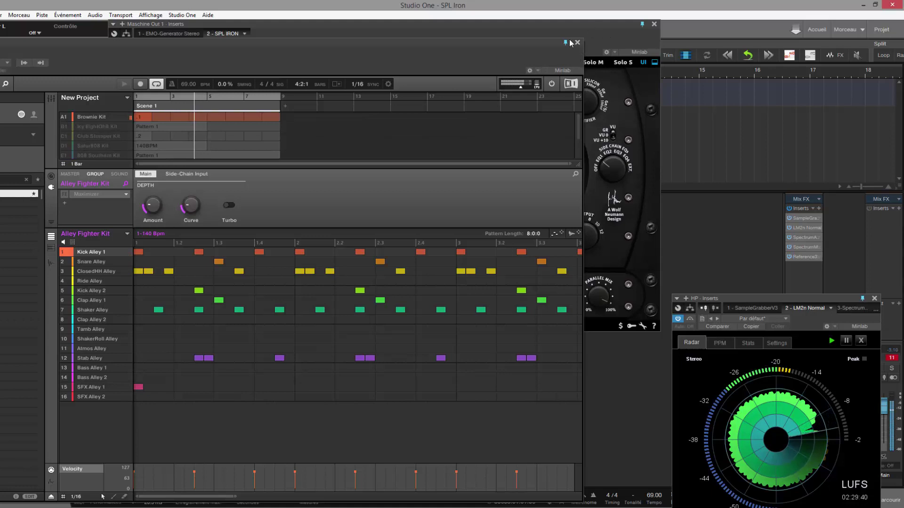
left_click(67, 127)
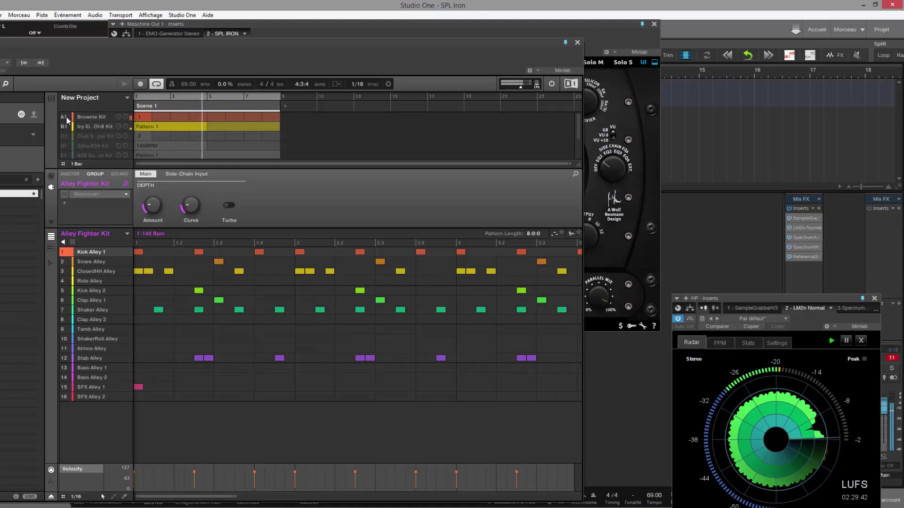
left_click(68, 146)
left_click(64, 154)
left_click(65, 143)
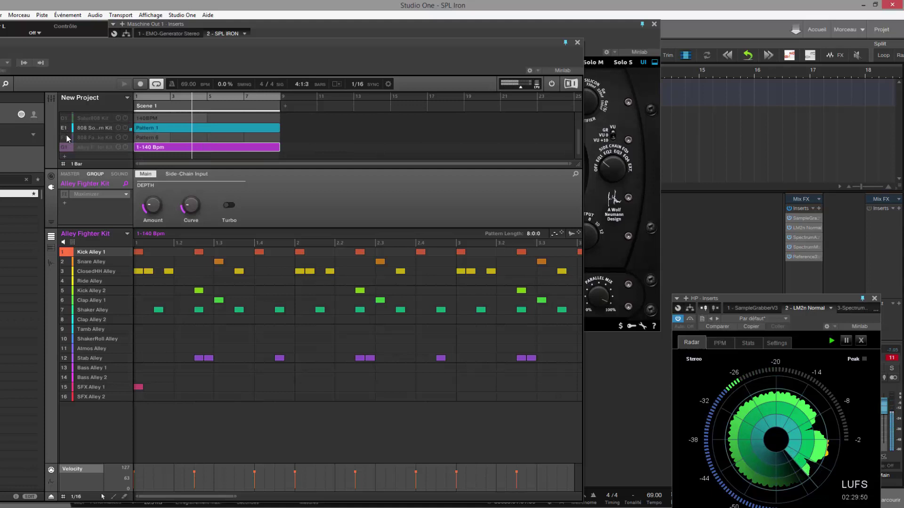
- Try the F1 pattern, settle on B1, and close the Maschine window
left_click(66, 137)
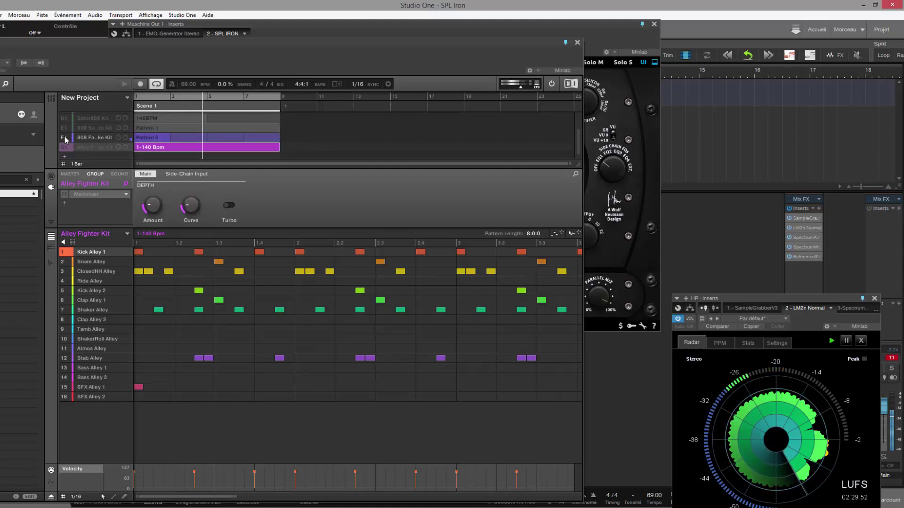
scroll(66, 136, "up", 2)
left_click(66, 127)
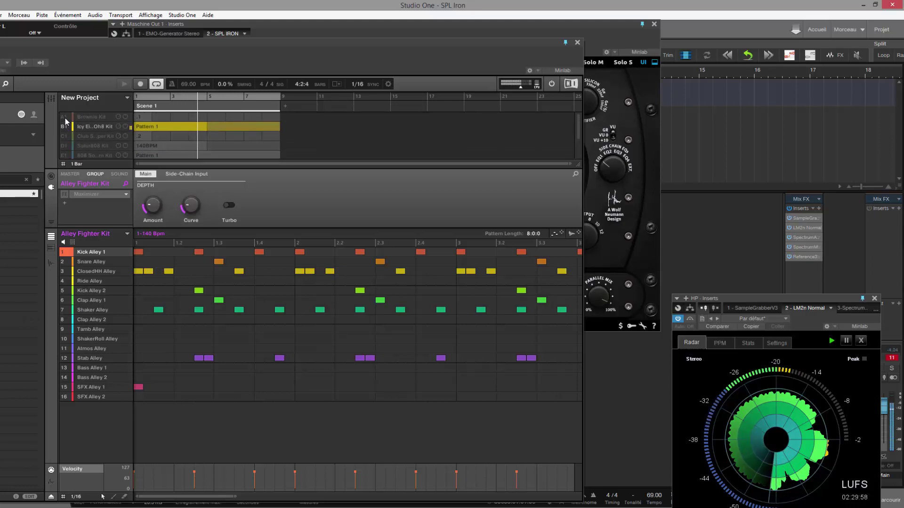
left_click(577, 43)
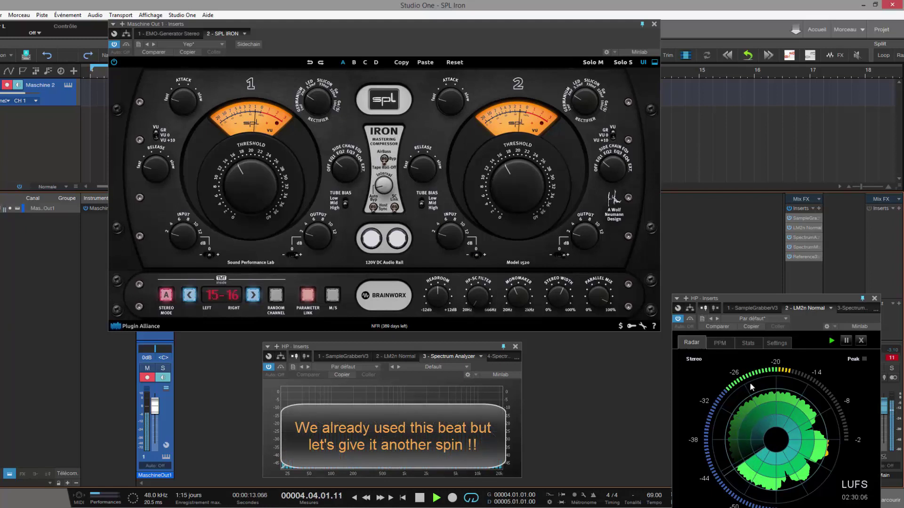
- Move the loudness radar up, power on SPL Iron, and change the AirBass setting
left_click_drag(761, 298, 759, 183)
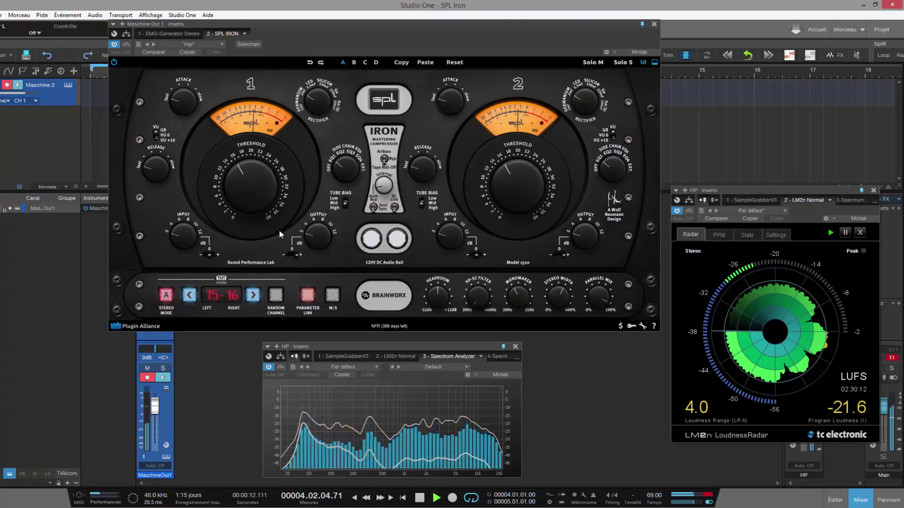
left_click(370, 242)
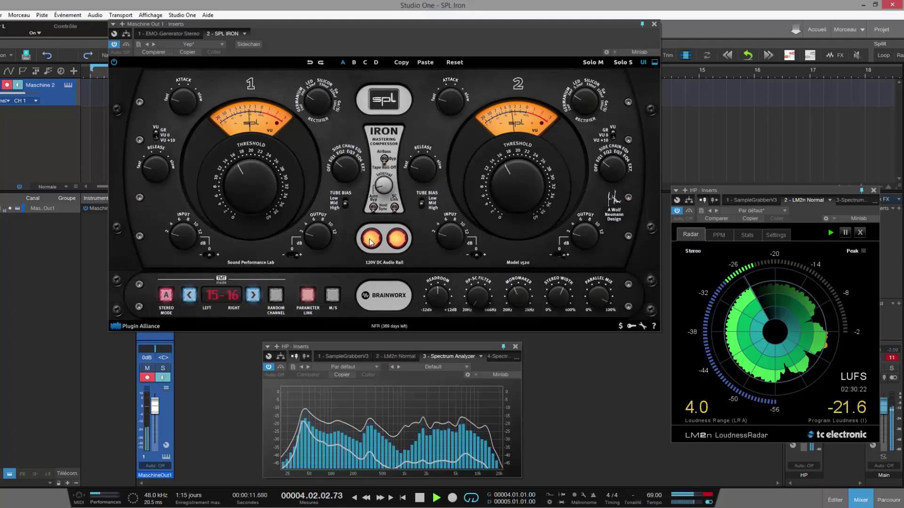
left_click(384, 160)
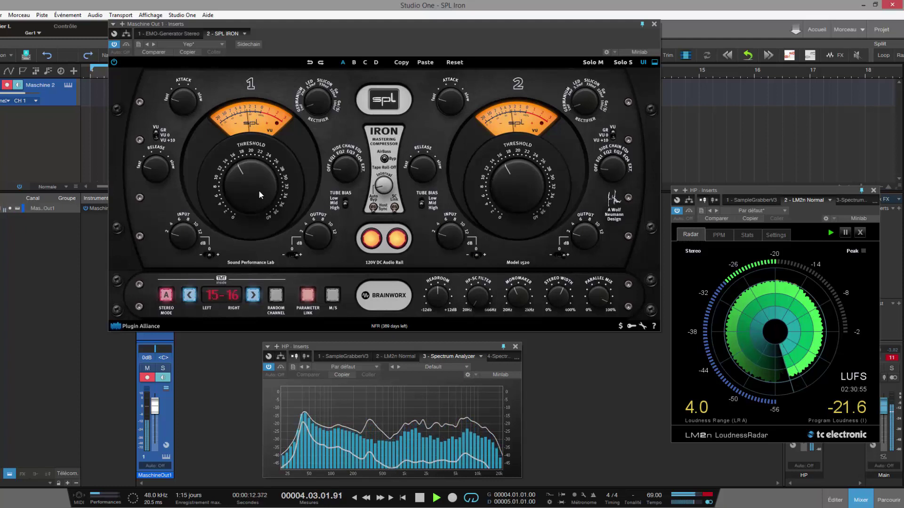
- Lower the threshold to about +14, then bypass and re-engage the compressor to compare
left_click_drag(244, 179, 245, 184)
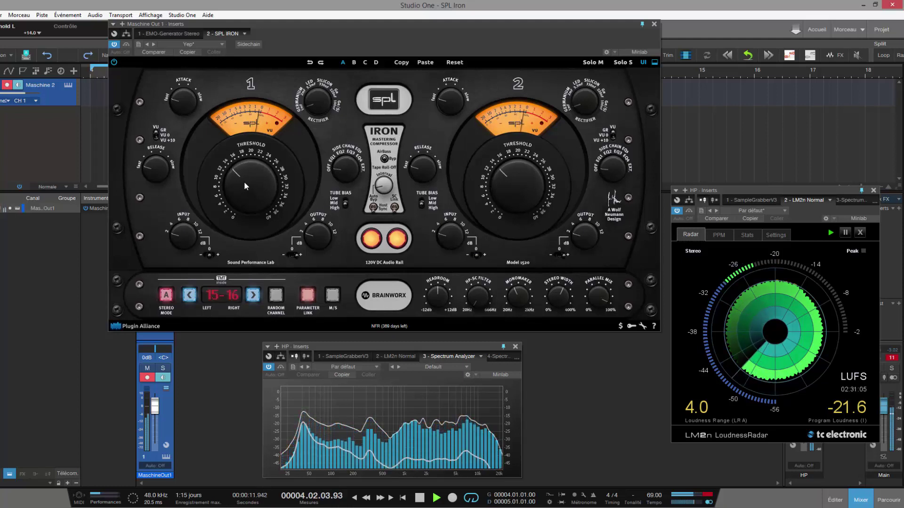
left_click(371, 238)
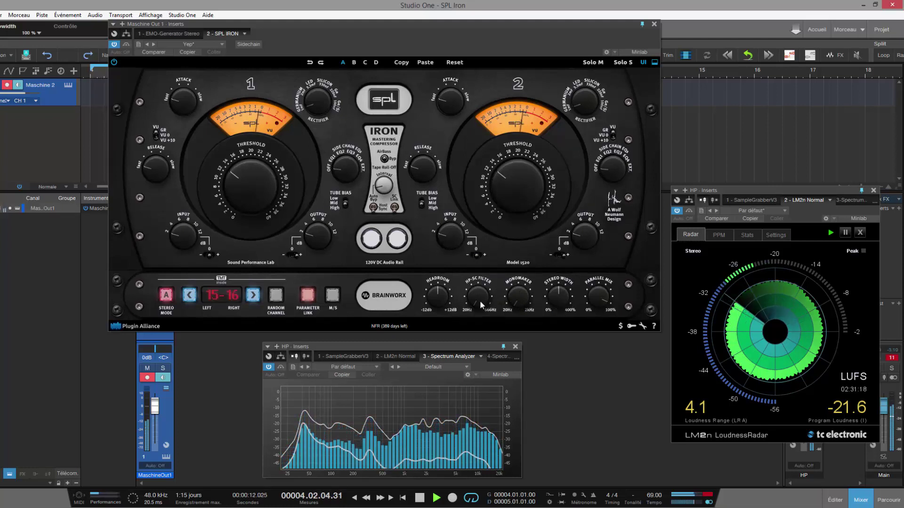
left_click(374, 240)
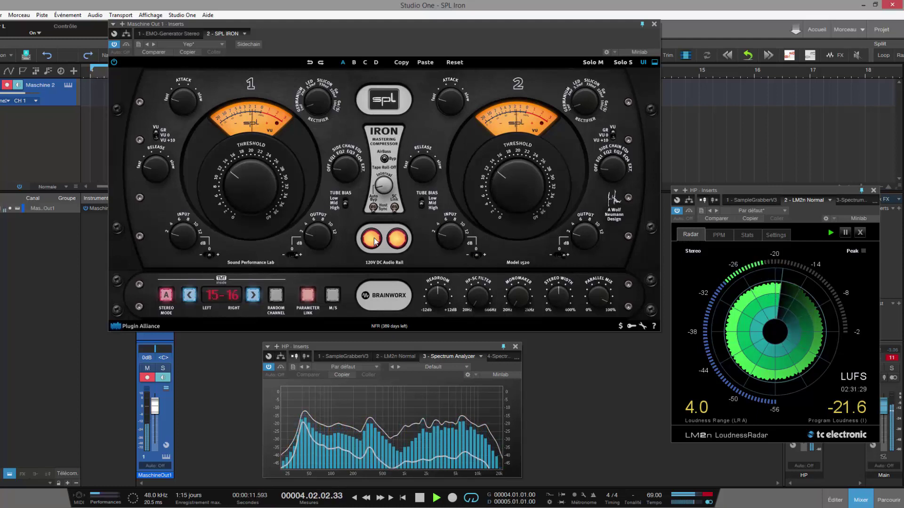
left_click(374, 240)
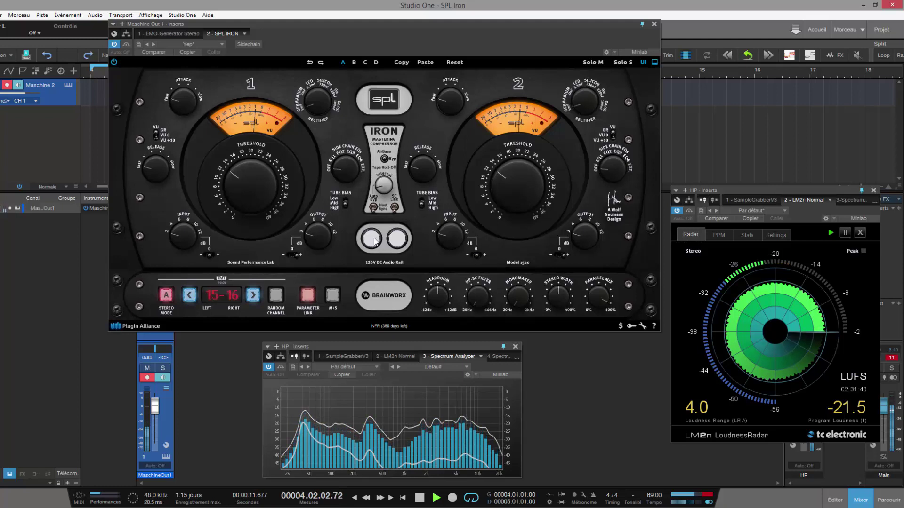
left_click(375, 241)
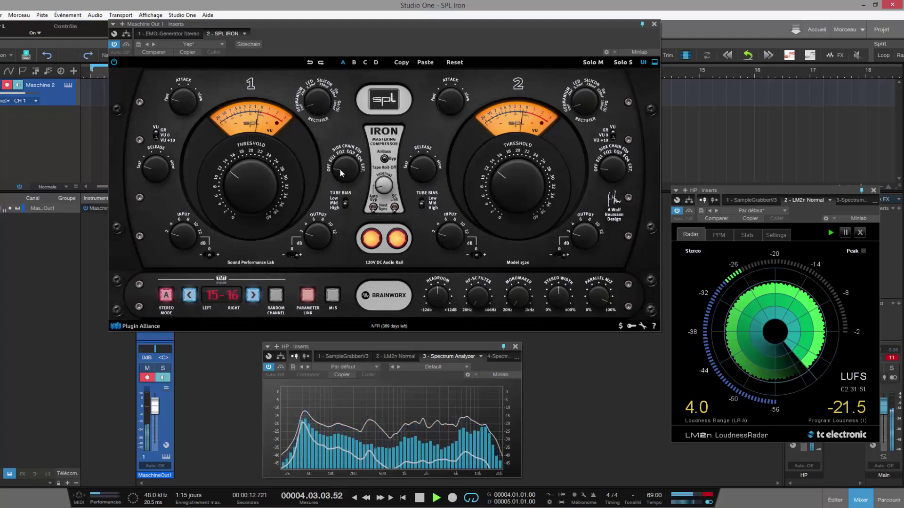
- Turn the SPL Iron's Side Chain EQ knob up from OFF to EQ3
scroll(342, 173, "up", 1)
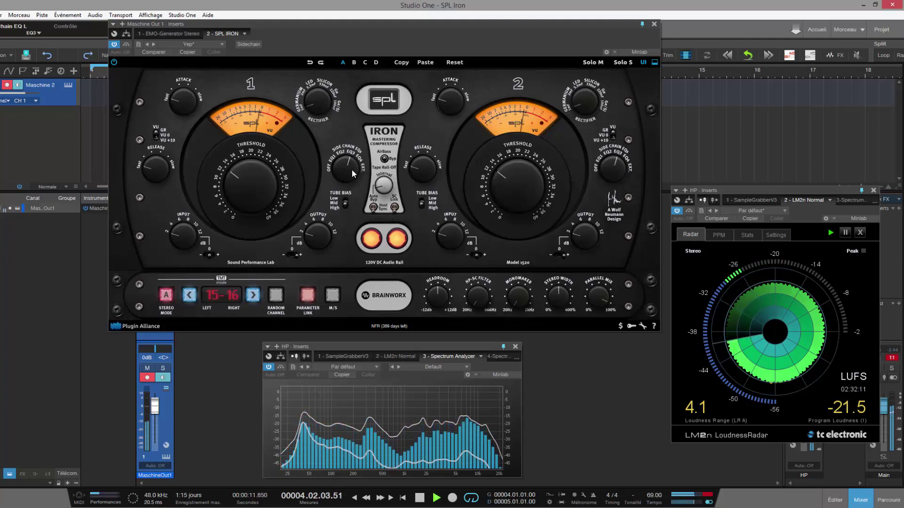
left_click(372, 241)
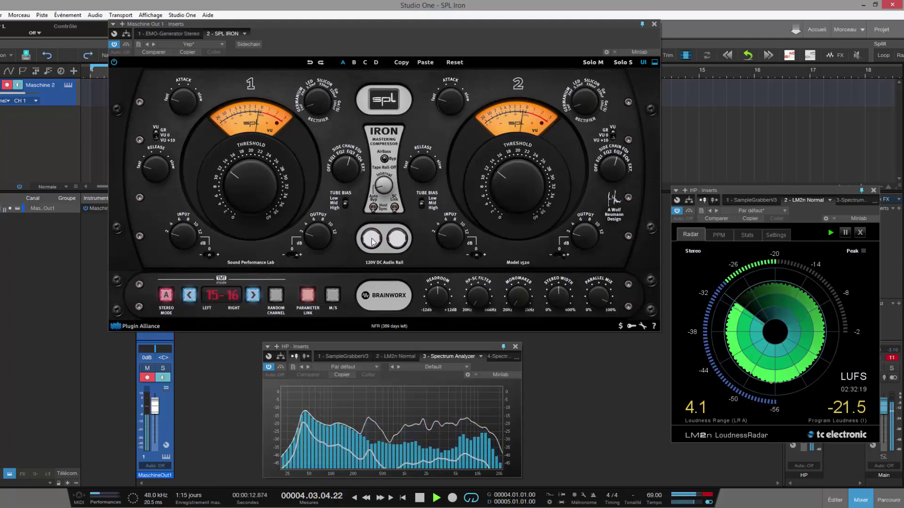
left_click(372, 241)
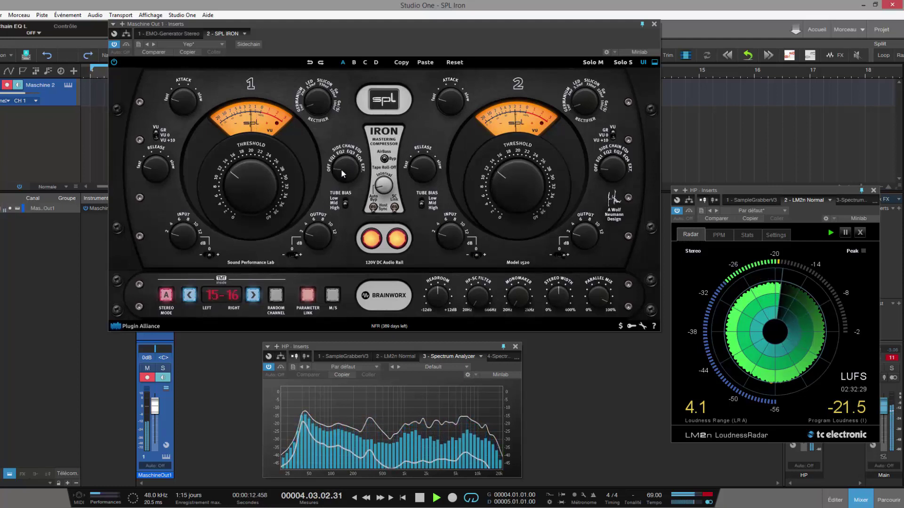
left_click_drag(342, 174, 355, 172)
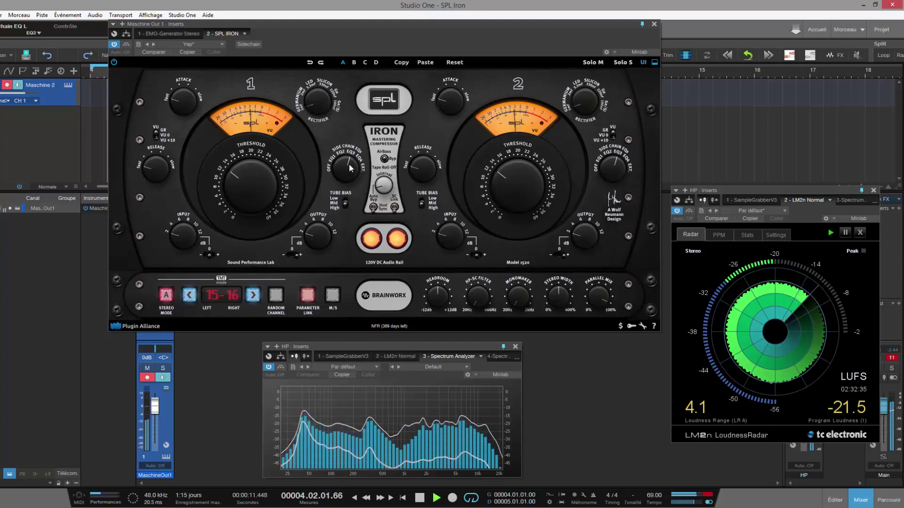
- Switch the SPL Iron to tape roll-off and raise the HP-SC Filter to 161 Hz
left_click(385, 159)
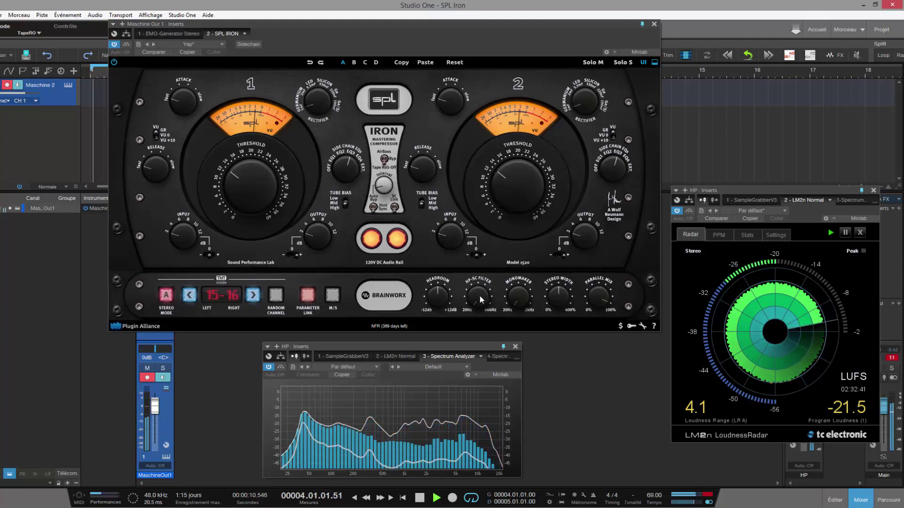
mouse_move(478, 297)
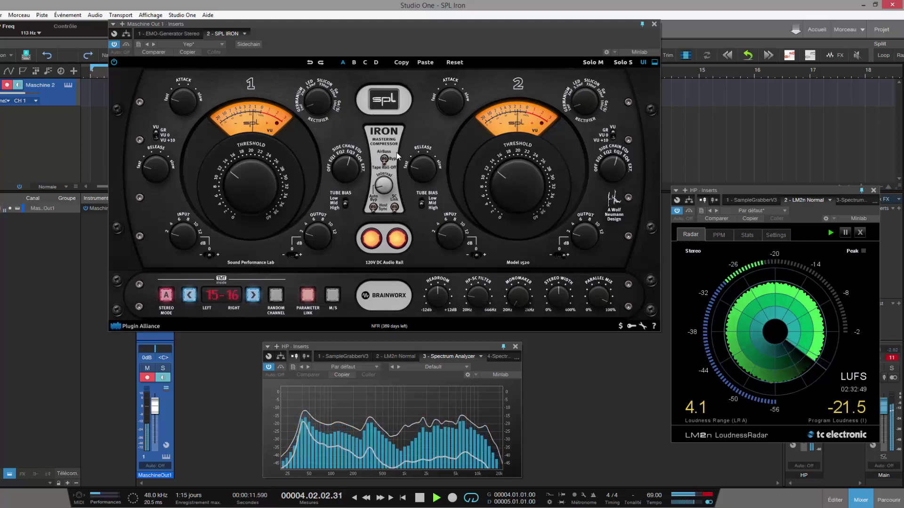
left_click(374, 243)
left_click_drag(475, 303, 474, 297)
- A/B the compressor by toggling the 120V rail off and on, leaving it engaged
left_click(374, 240)
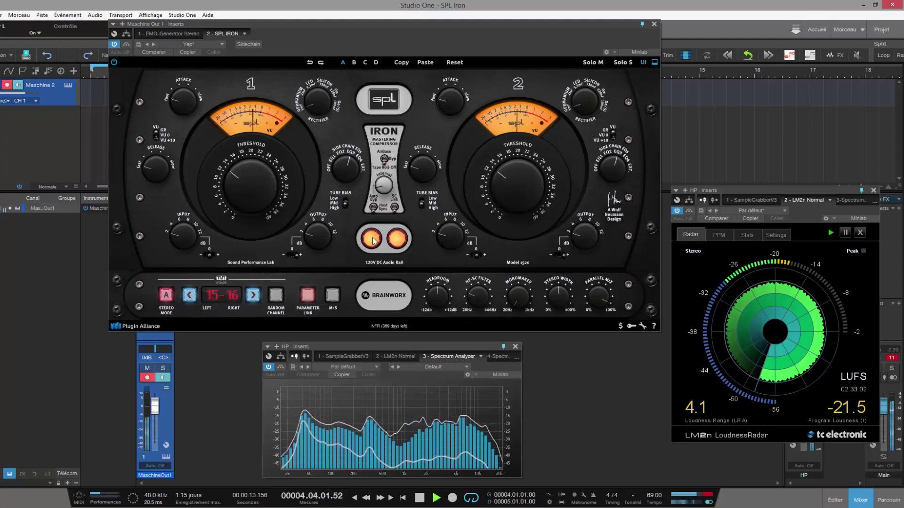
left_click(373, 240)
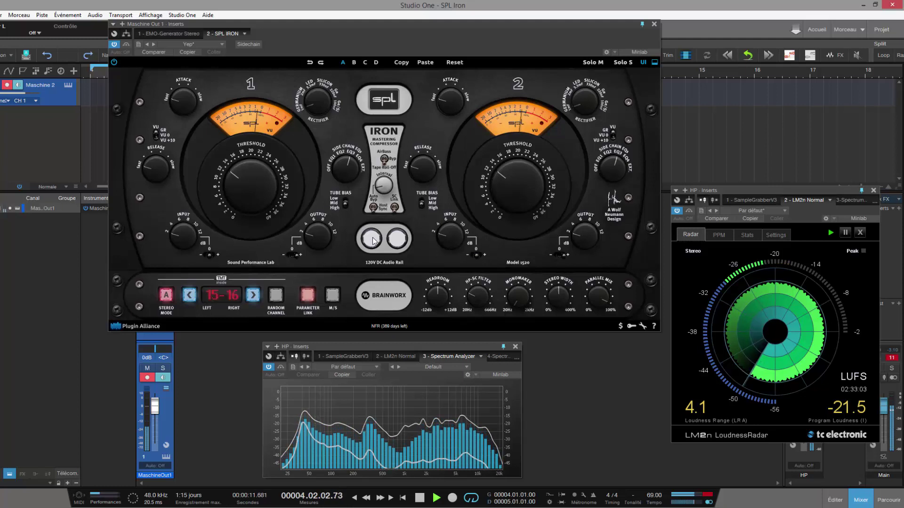
left_click(373, 240)
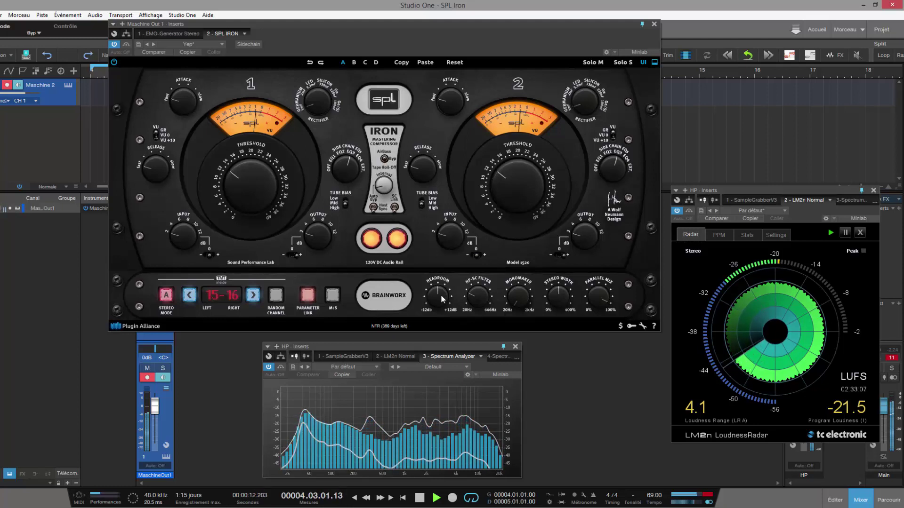
- Turn the SPL Iron's HP-SC Filter down from 101 Hz to Off
mouse_move(477, 298)
scroll(475, 300, "down", 3)
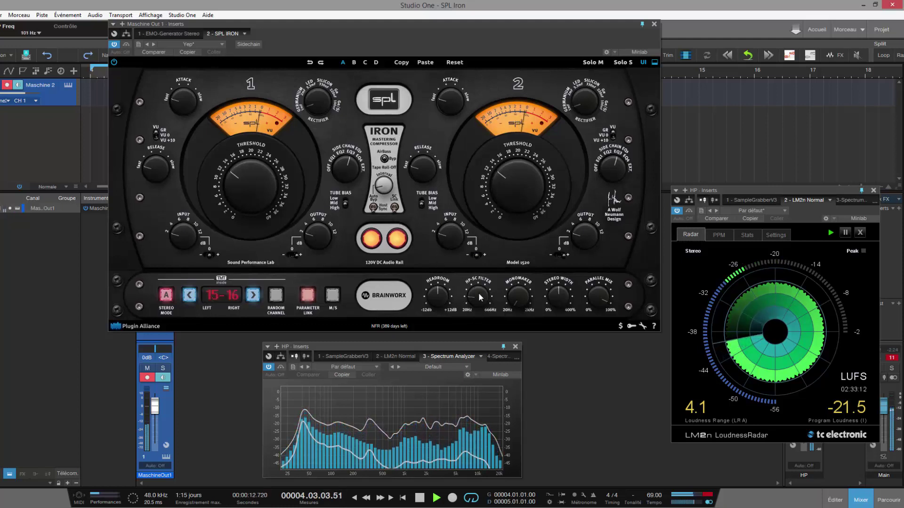
scroll(479, 298, "down", 5)
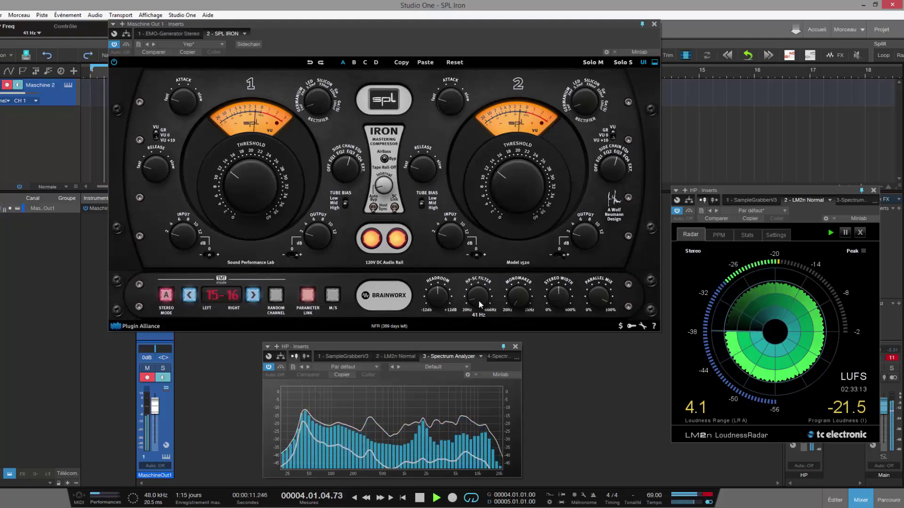
scroll(478, 300, "down", 2)
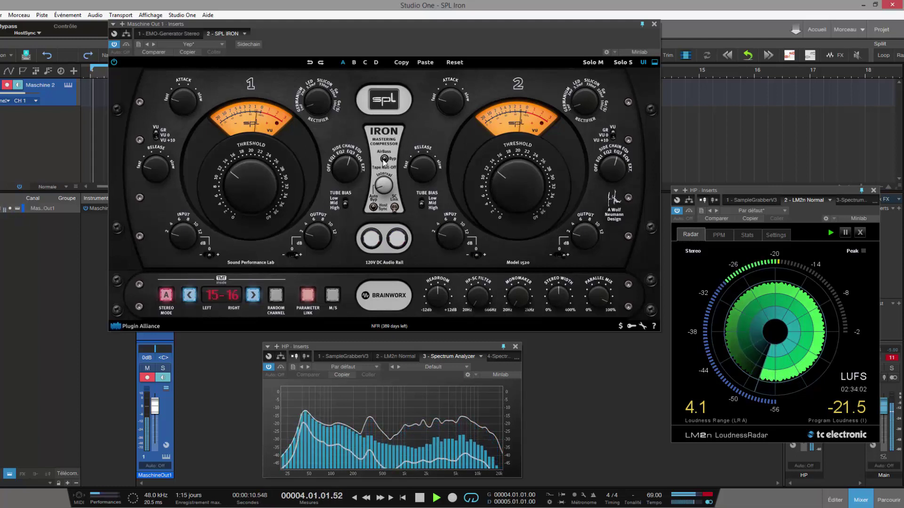
- Move the AirBass/Tape Roll-Off switch through TapeRO to the Byp position
left_click(385, 166)
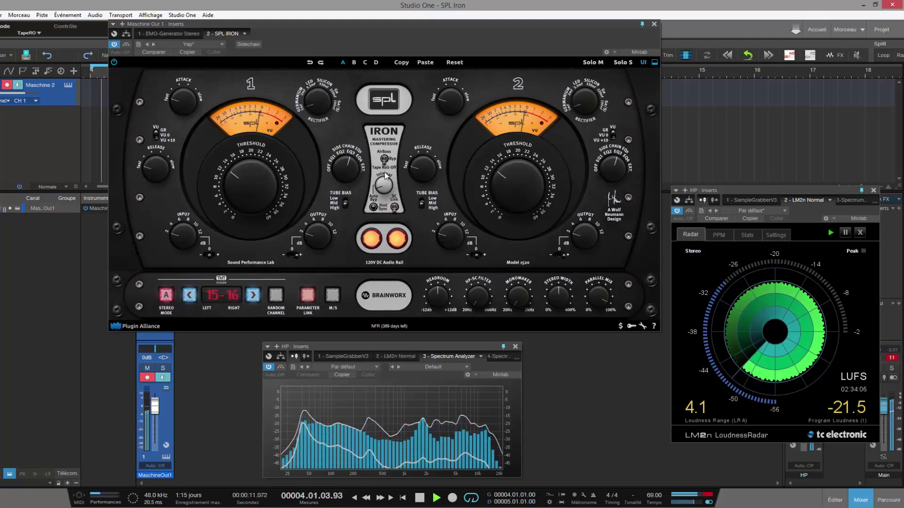
left_click(380, 172)
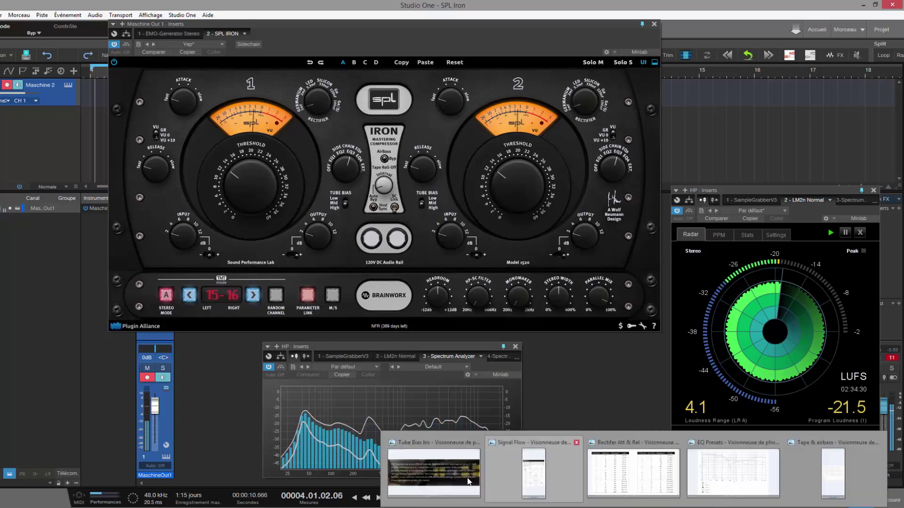
- Load the SPL Iron's Yep preset and revert the knobs to their earlier settings
left_click(165, 457)
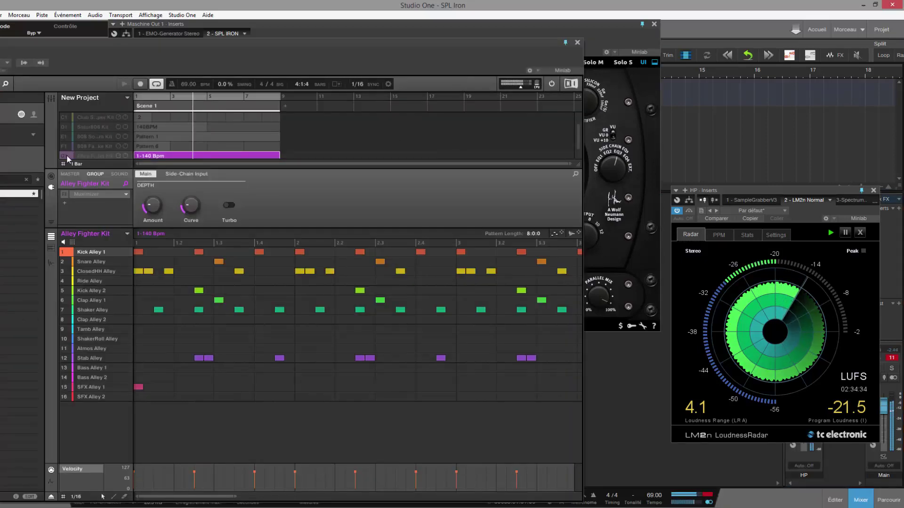
scroll(69, 129, "up", 2)
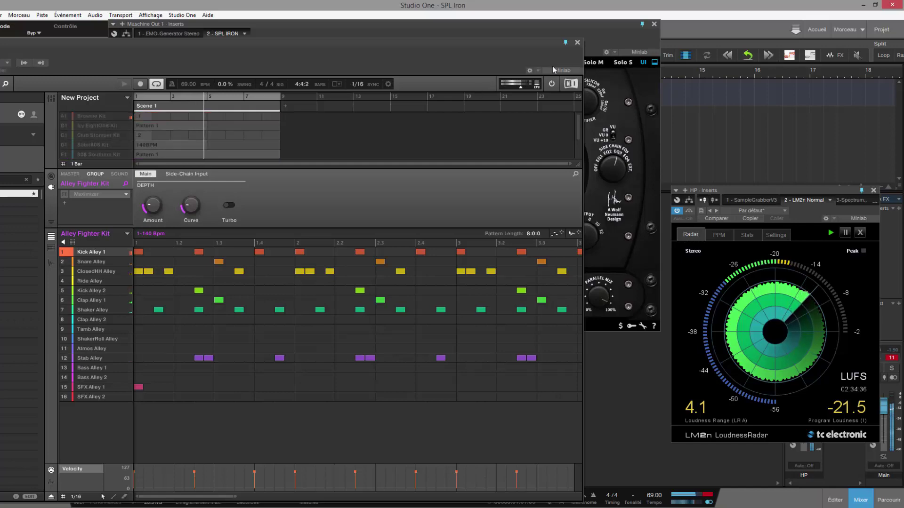
left_click(577, 42)
left_click(223, 43)
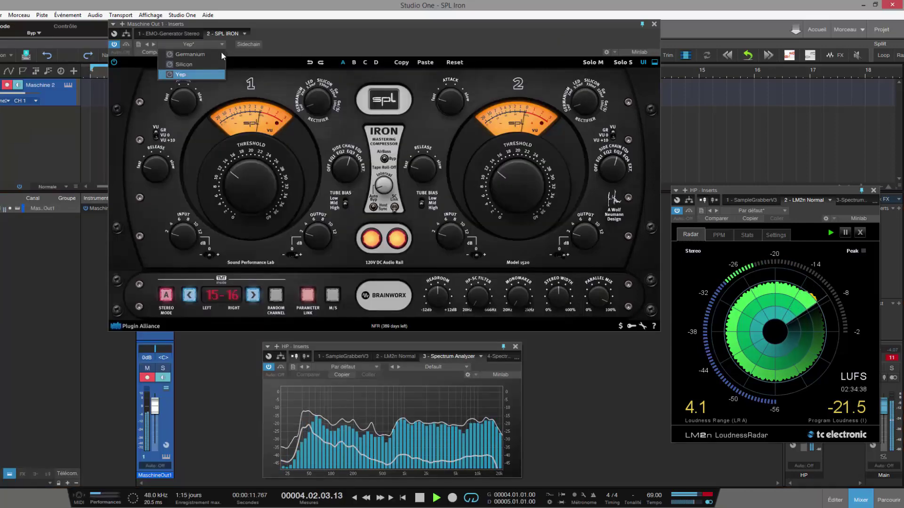
left_click(197, 74)
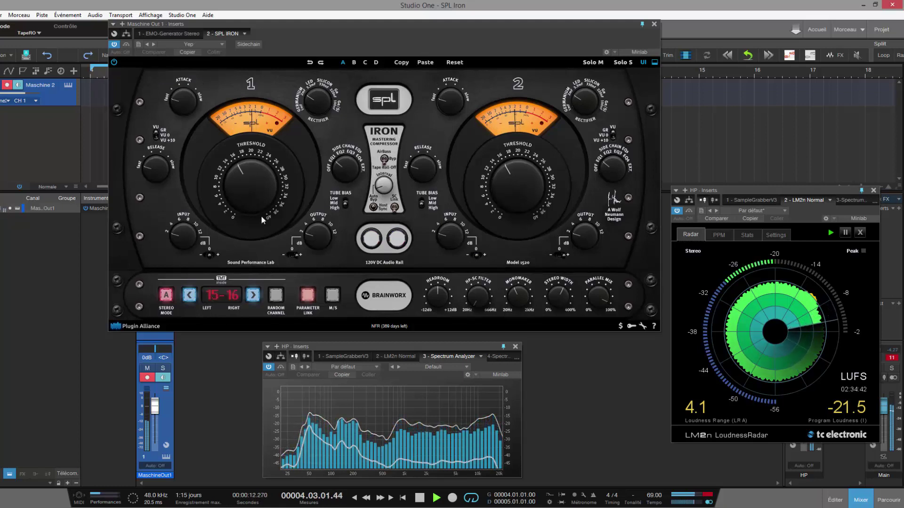
left_click(310, 62)
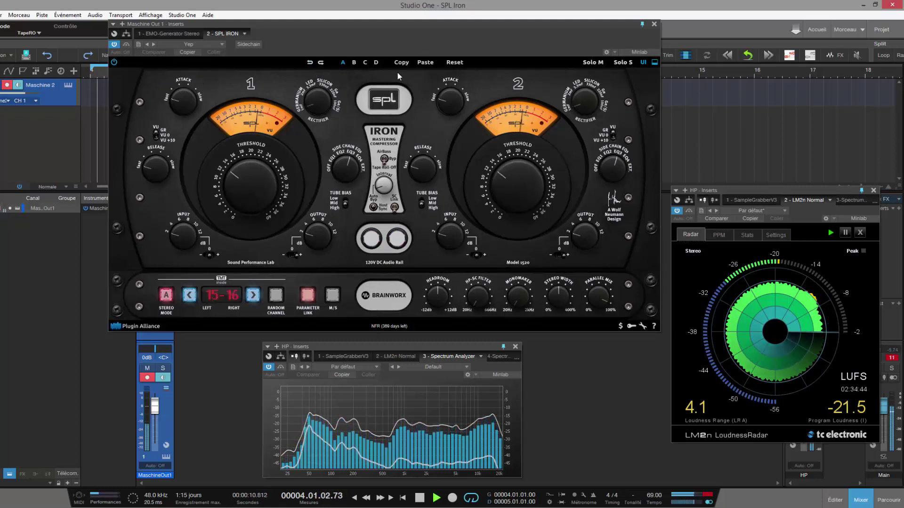
- Store the current SPL Iron settings as a new preset named 'Bus Bus'
left_click(138, 44)
left_click(162, 53)
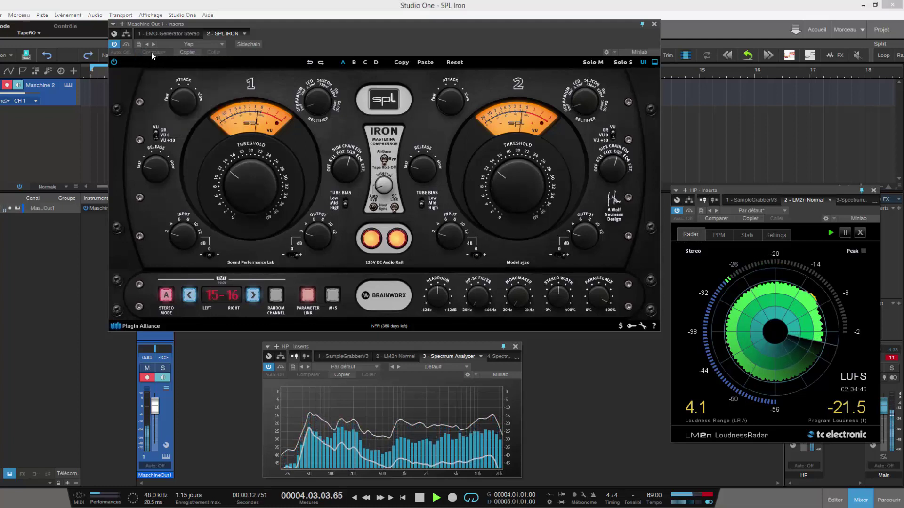
type("Bus Bus")
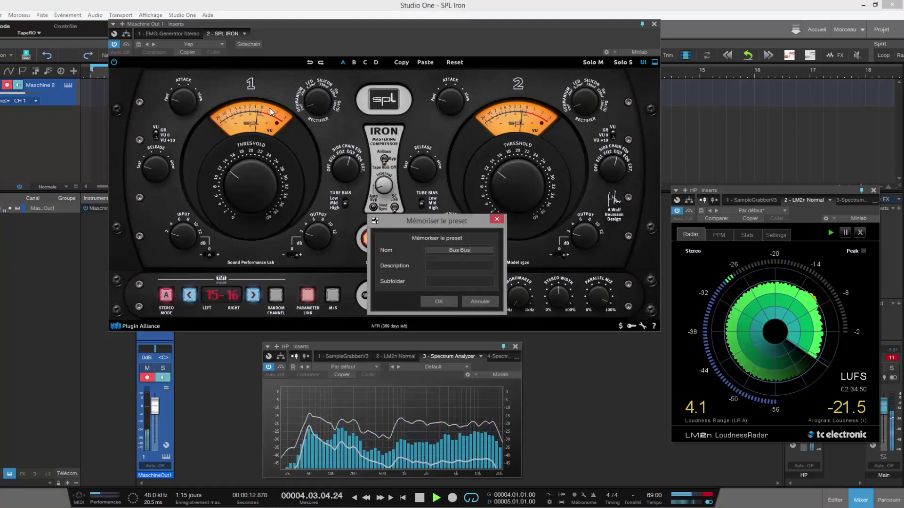
key("Return")
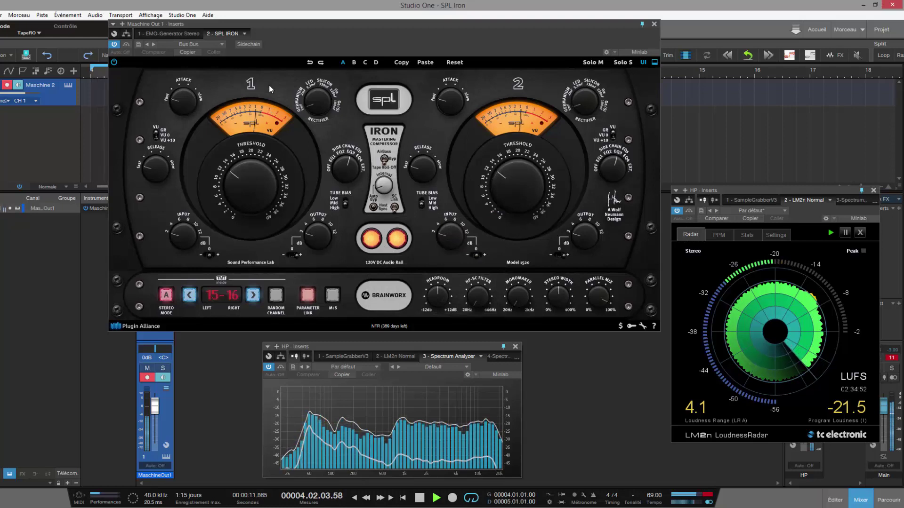
left_click(222, 44)
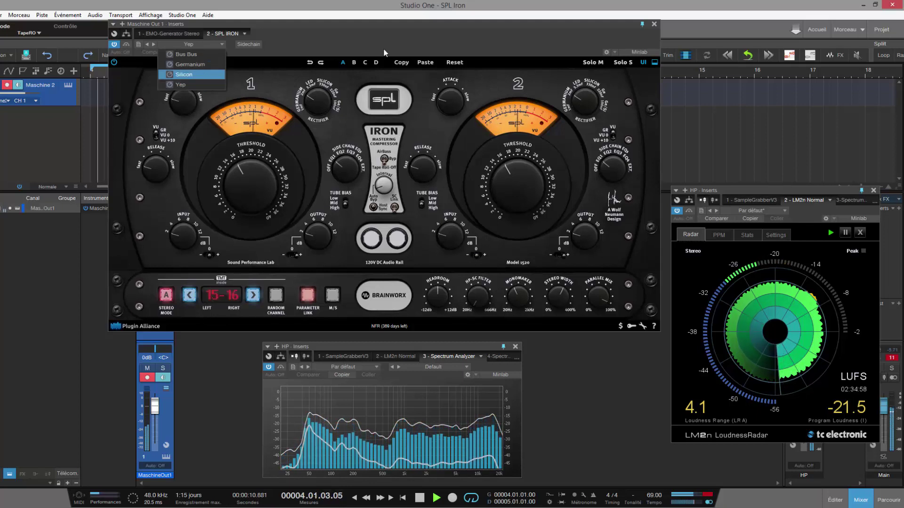
- Close the preset list and toggle the SPL Iron off and on repeatedly during playback, ending on
left_click(362, 25)
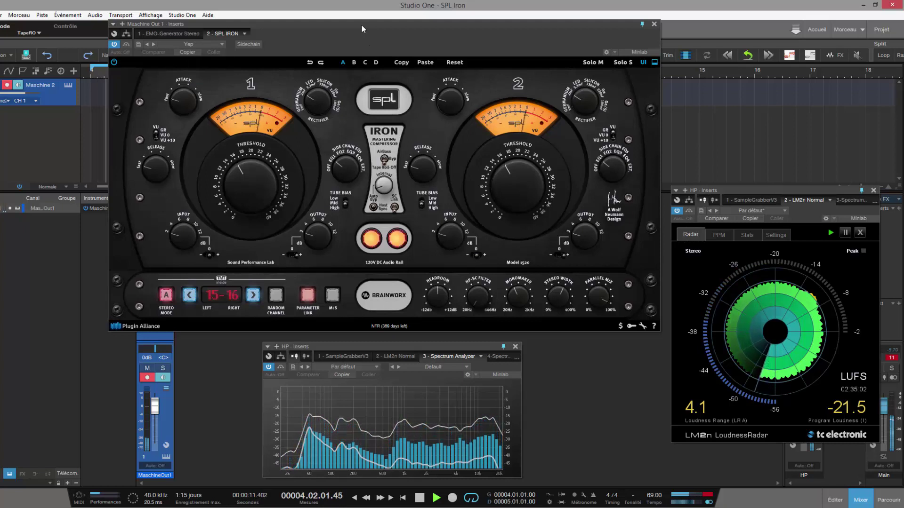
left_click(400, 243)
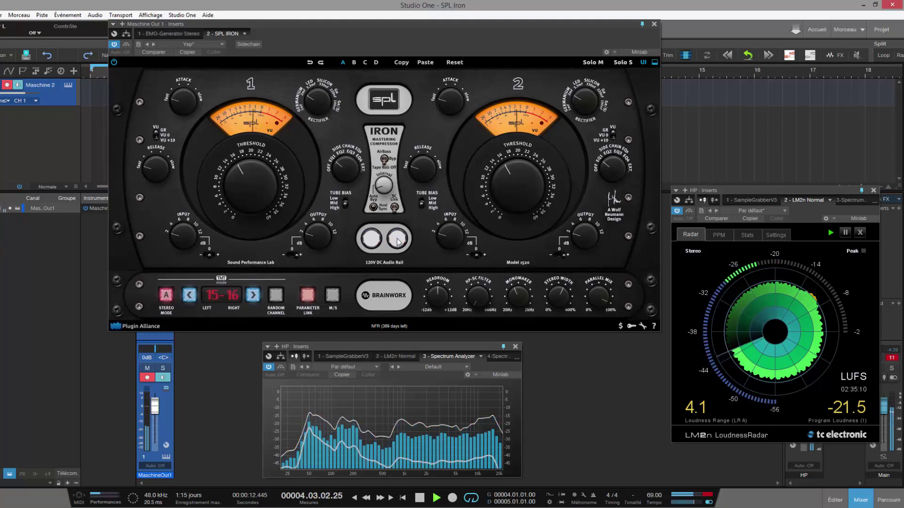
left_click(400, 243)
left_click(400, 243)
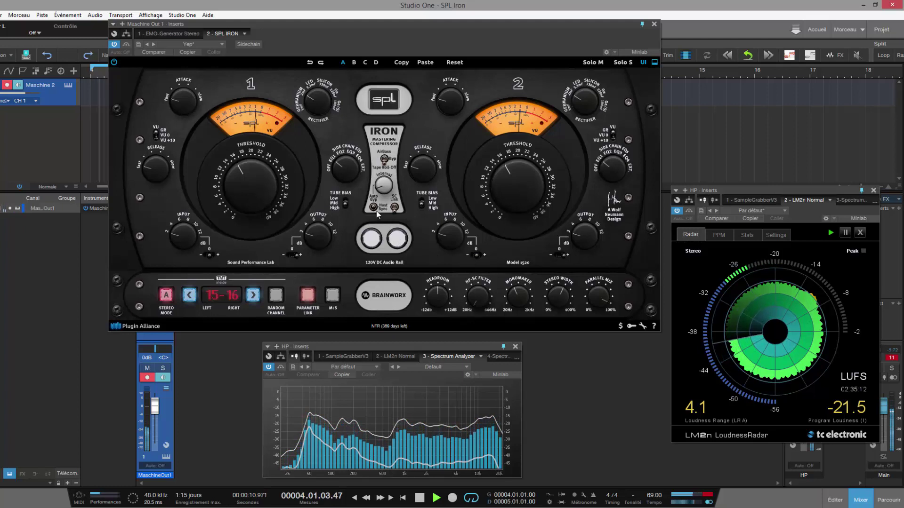
left_click(402, 238)
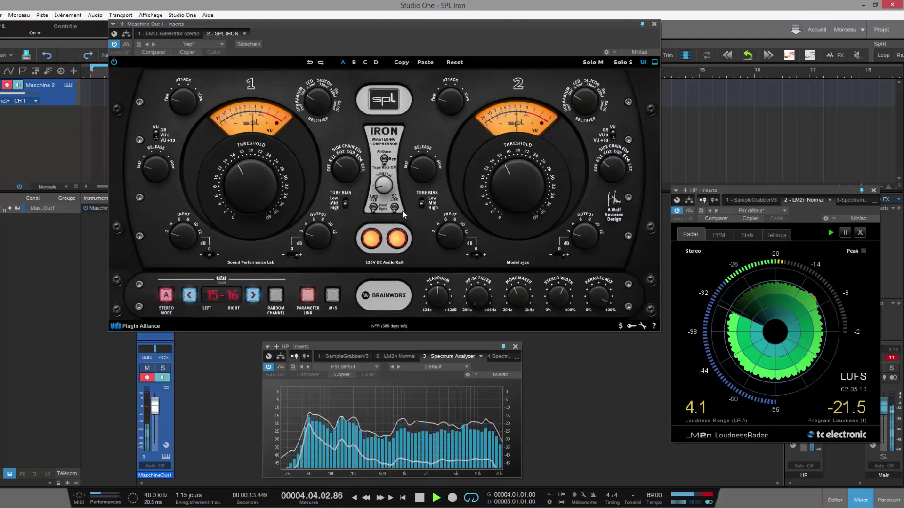
left_click(396, 237)
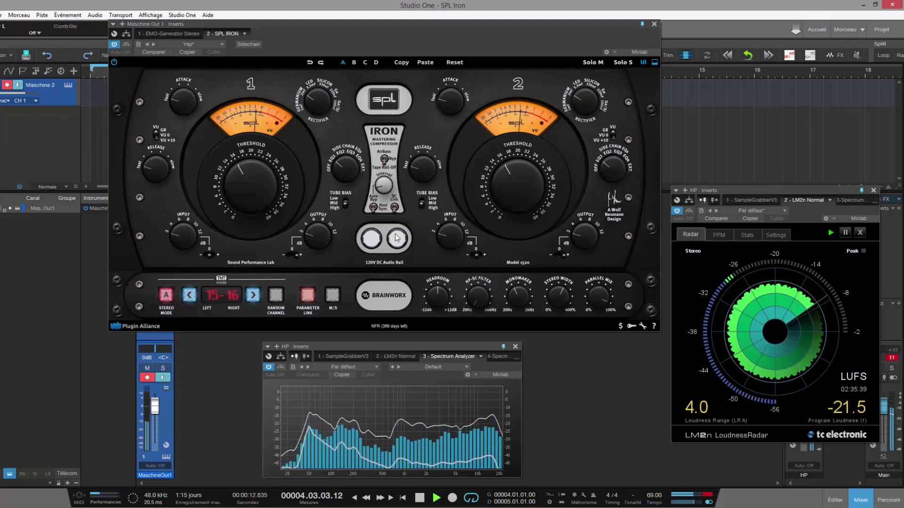
left_click(396, 238)
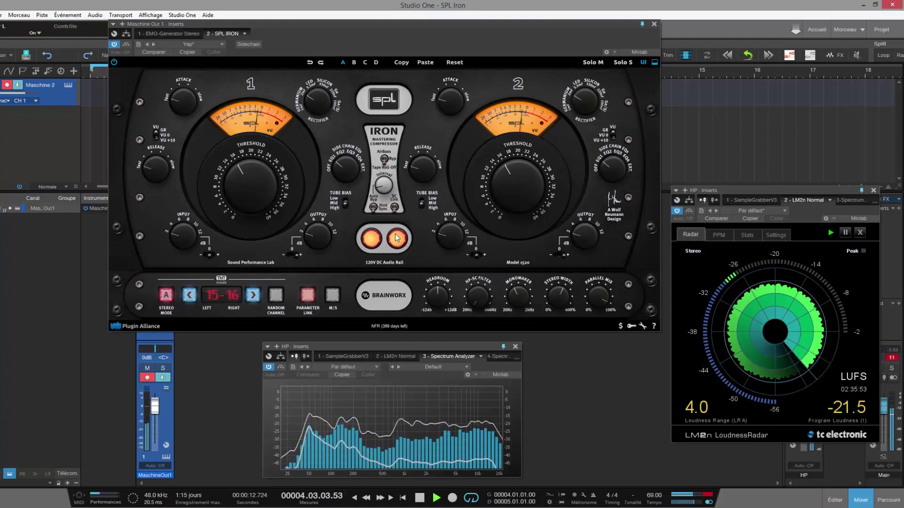
left_click(396, 238)
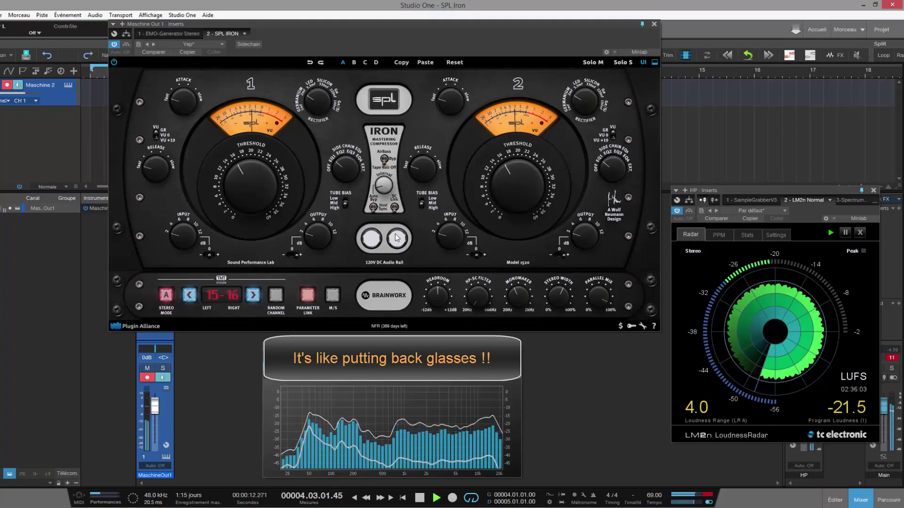
left_click(396, 238)
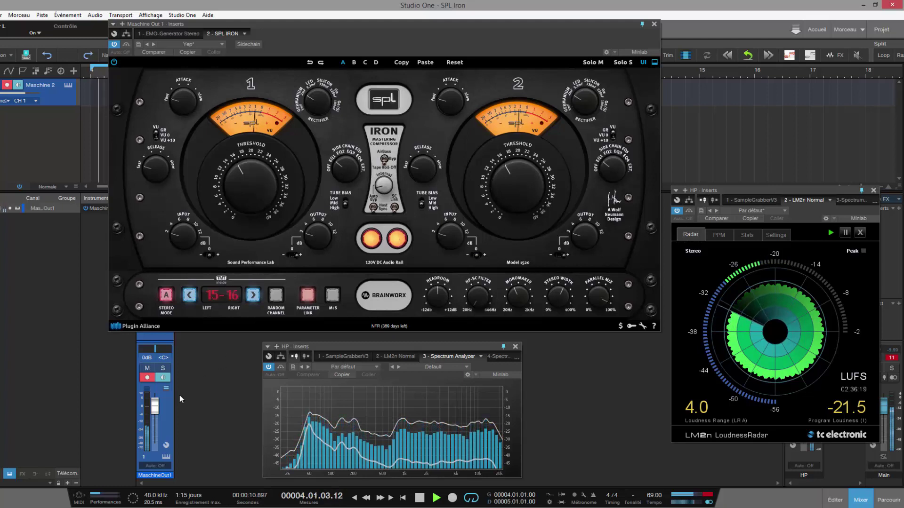
- Pull the MaschineOut1 fader down to about -32 dB, then check the Performance Monitor
left_click_drag(155, 406, 156, 437)
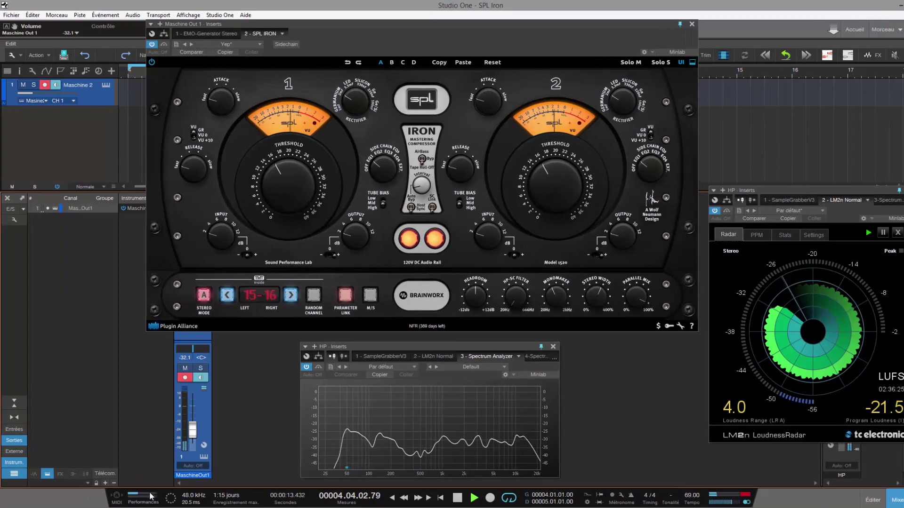
left_click(133, 499)
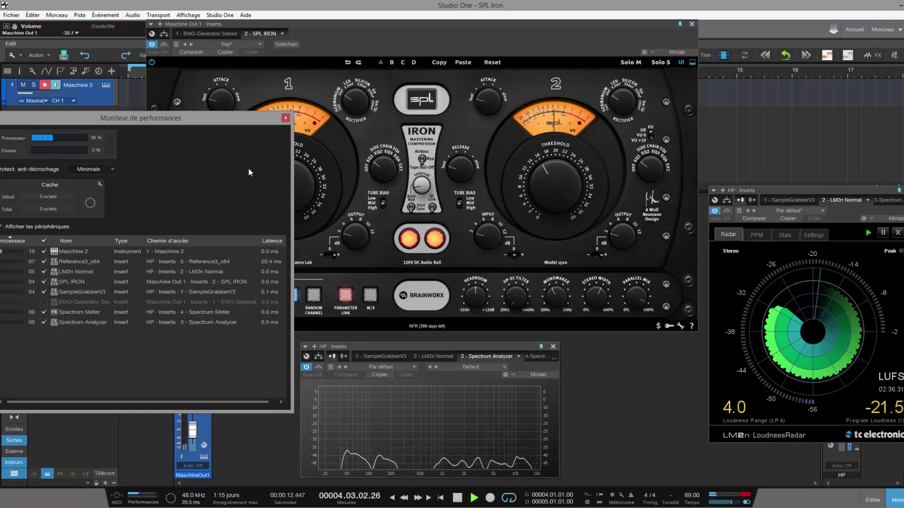
left_click(285, 117)
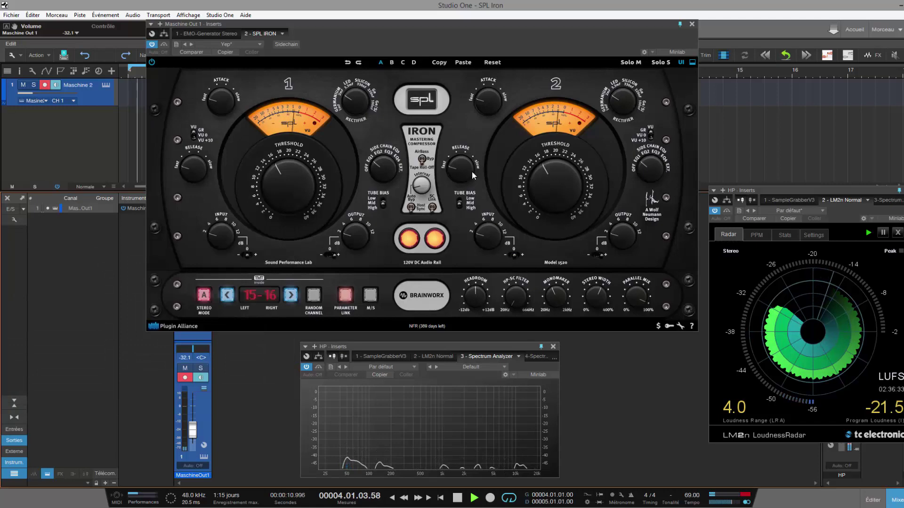